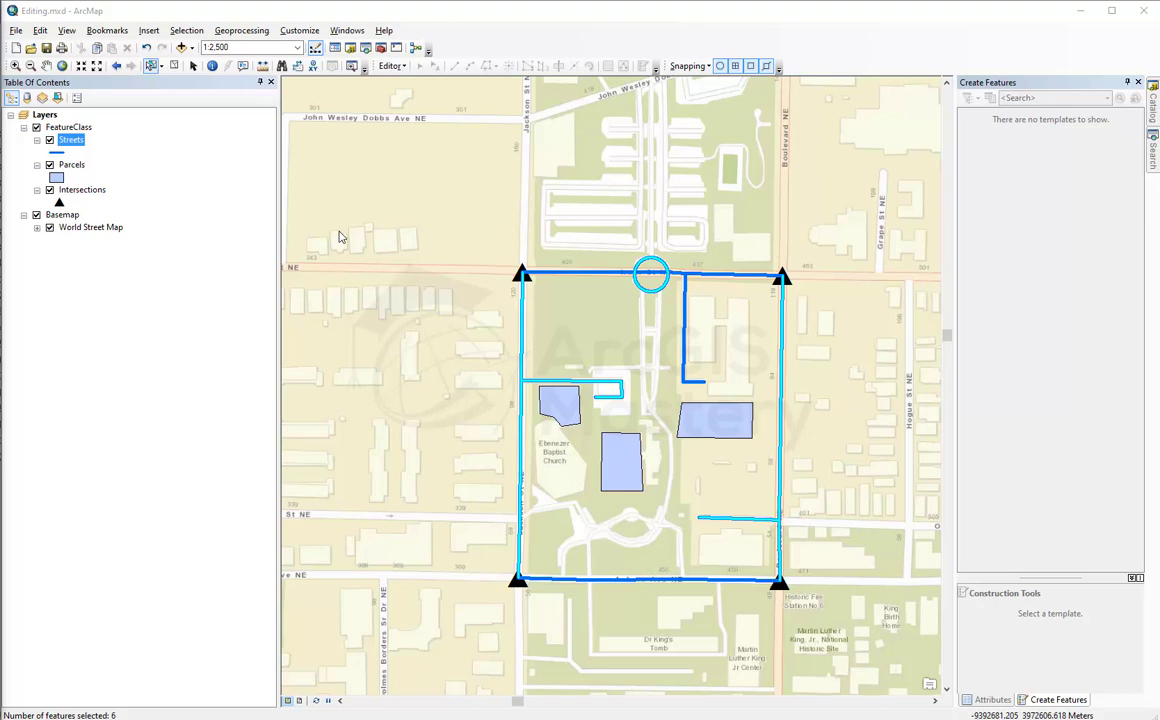
Open Select By Location and clear the currently selected features.
left_click(190, 31)
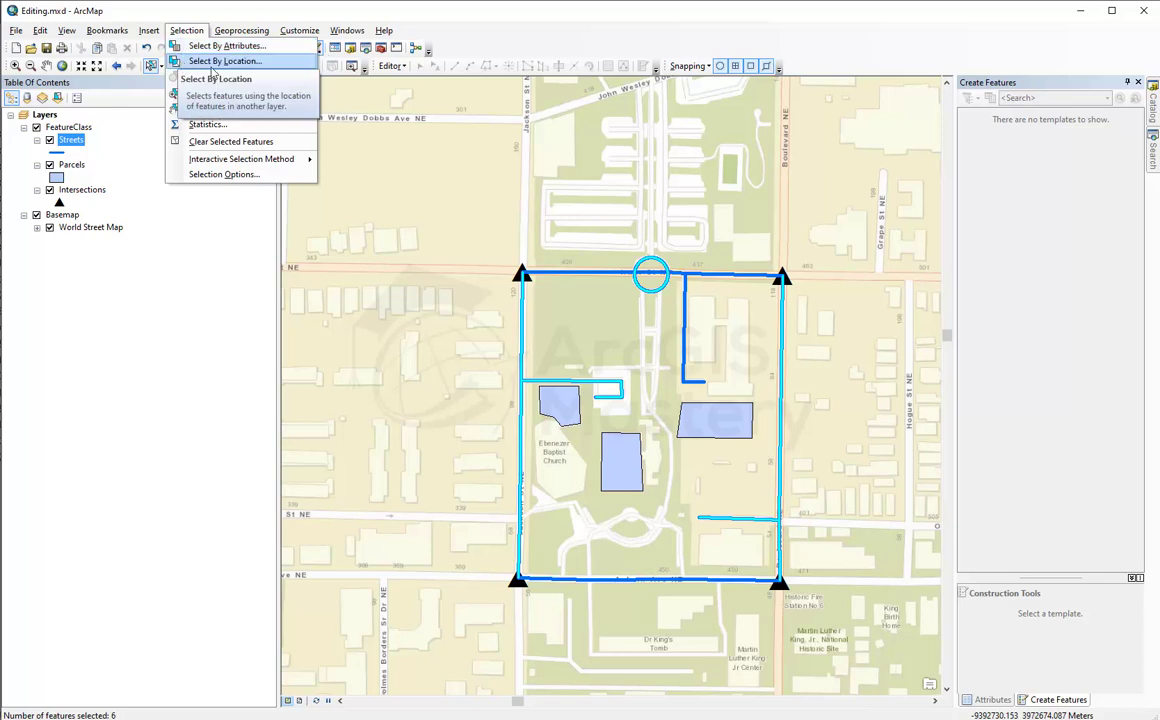
left_click(212, 64)
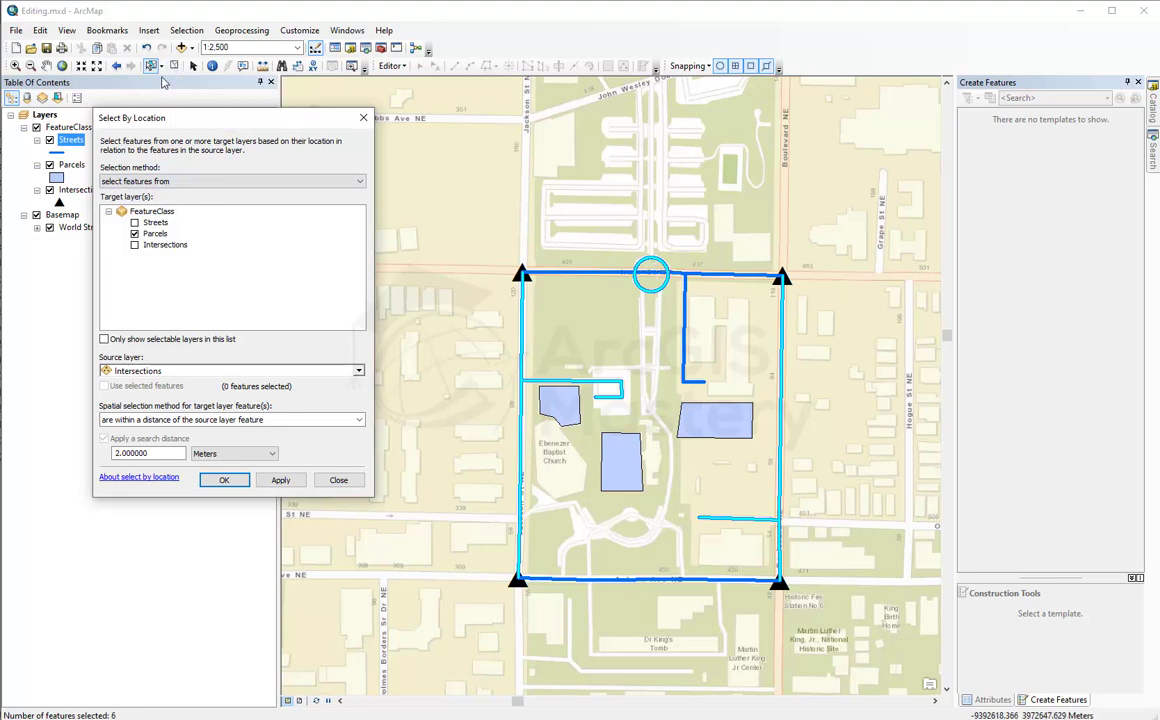
left_click(174, 67)
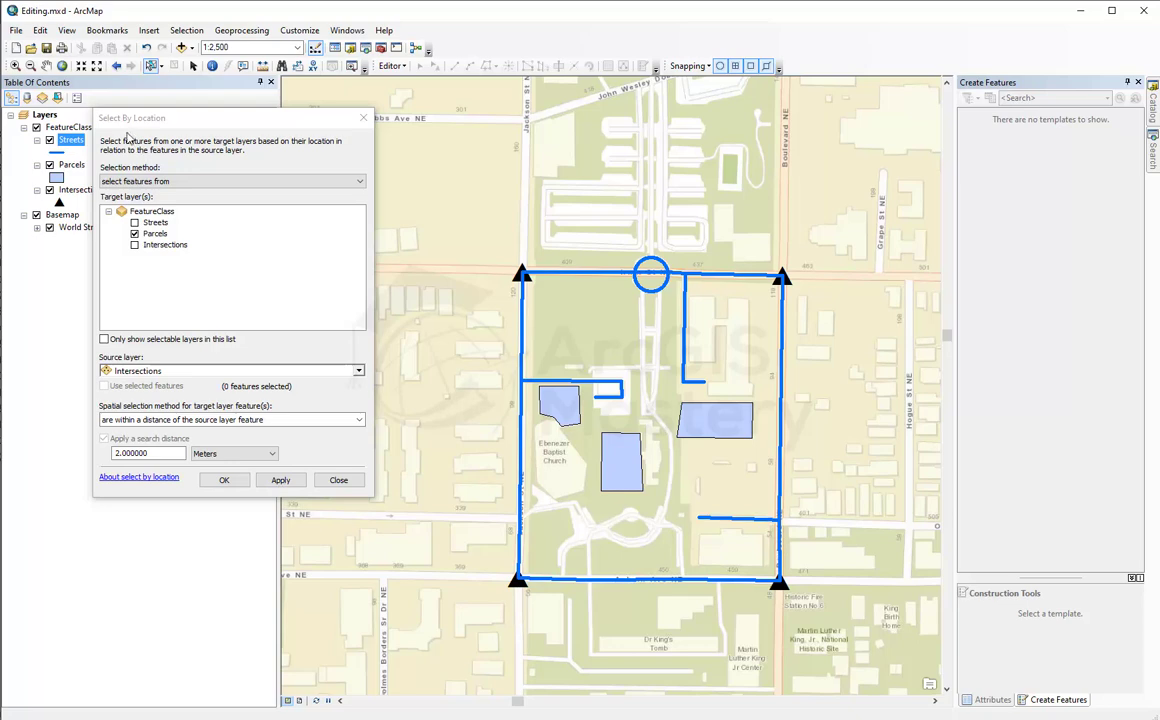
Set the location query to select features from Intersections only, using Streets as the source layer.
left_click(210, 182)
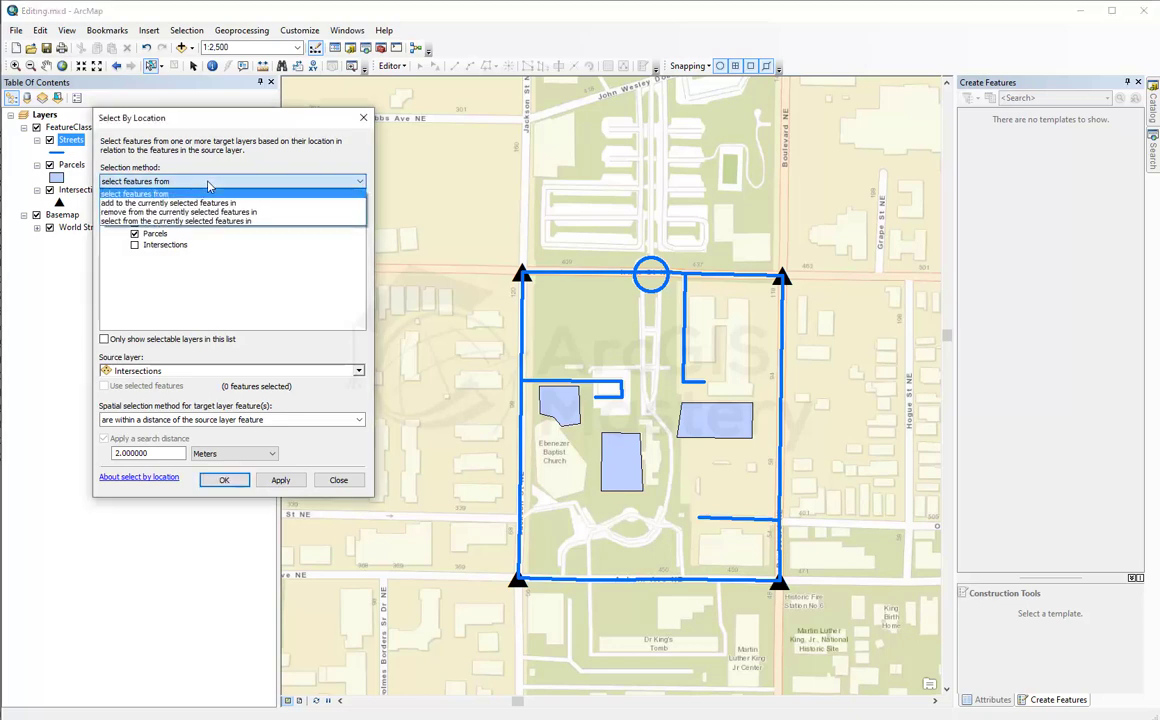
left_click(186, 195)
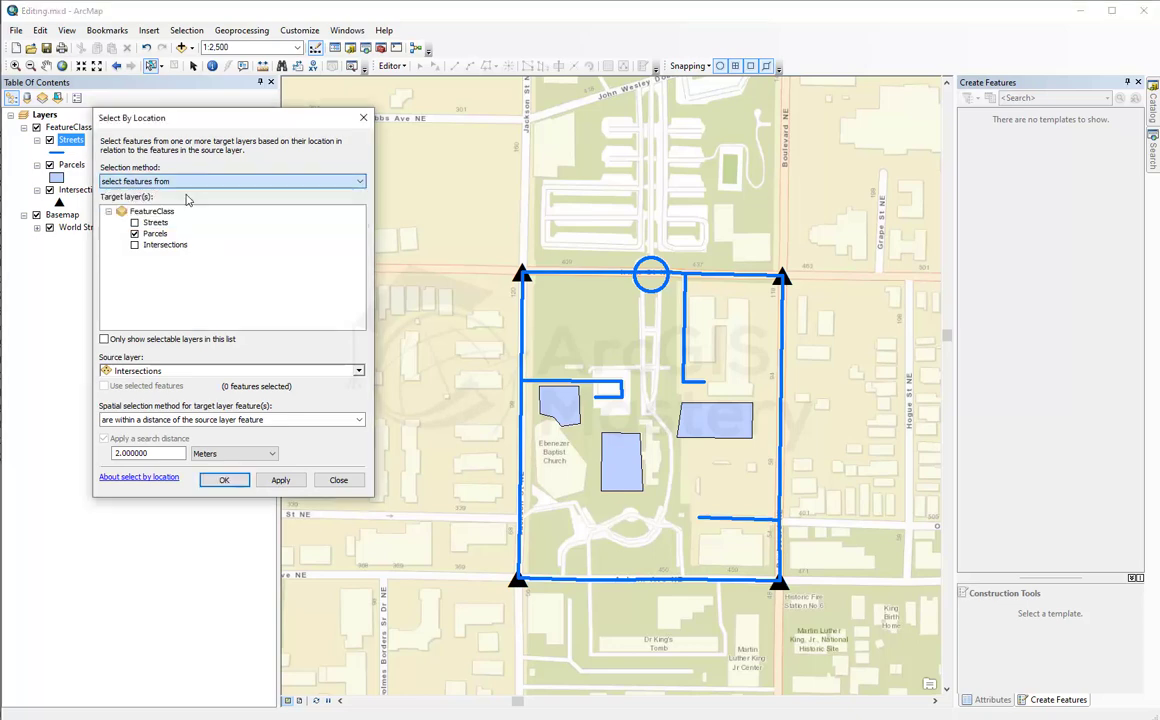
left_click(134, 245)
left_click(134, 233)
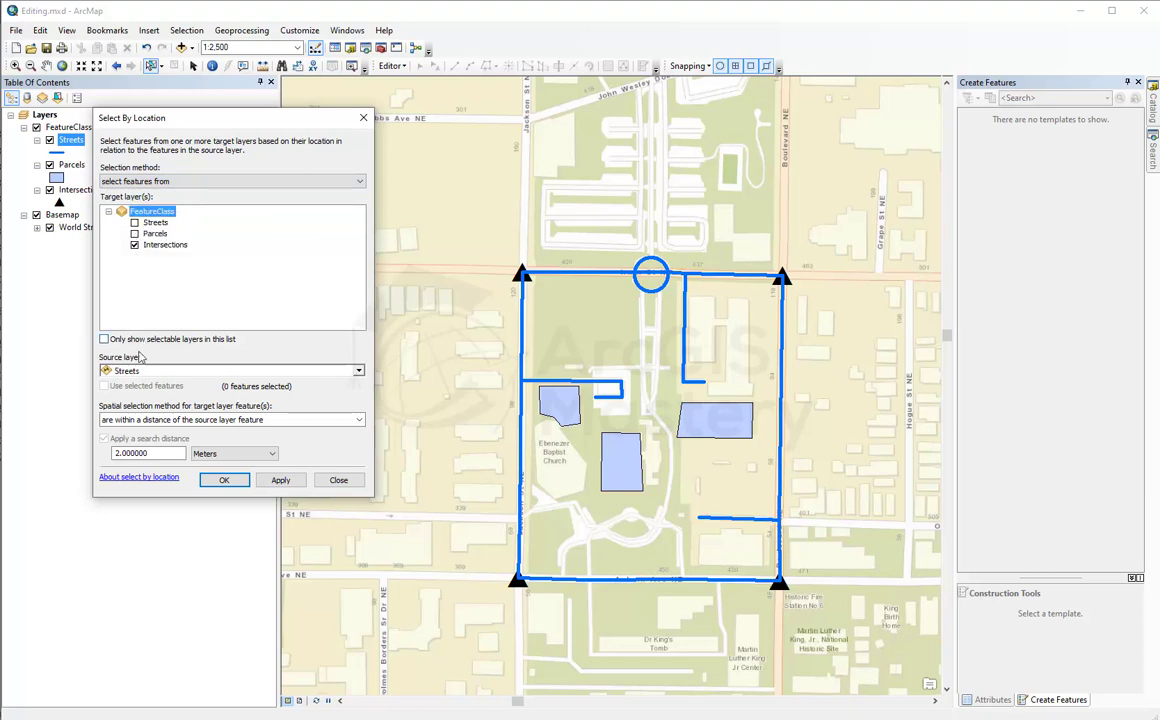
left_click(163, 372)
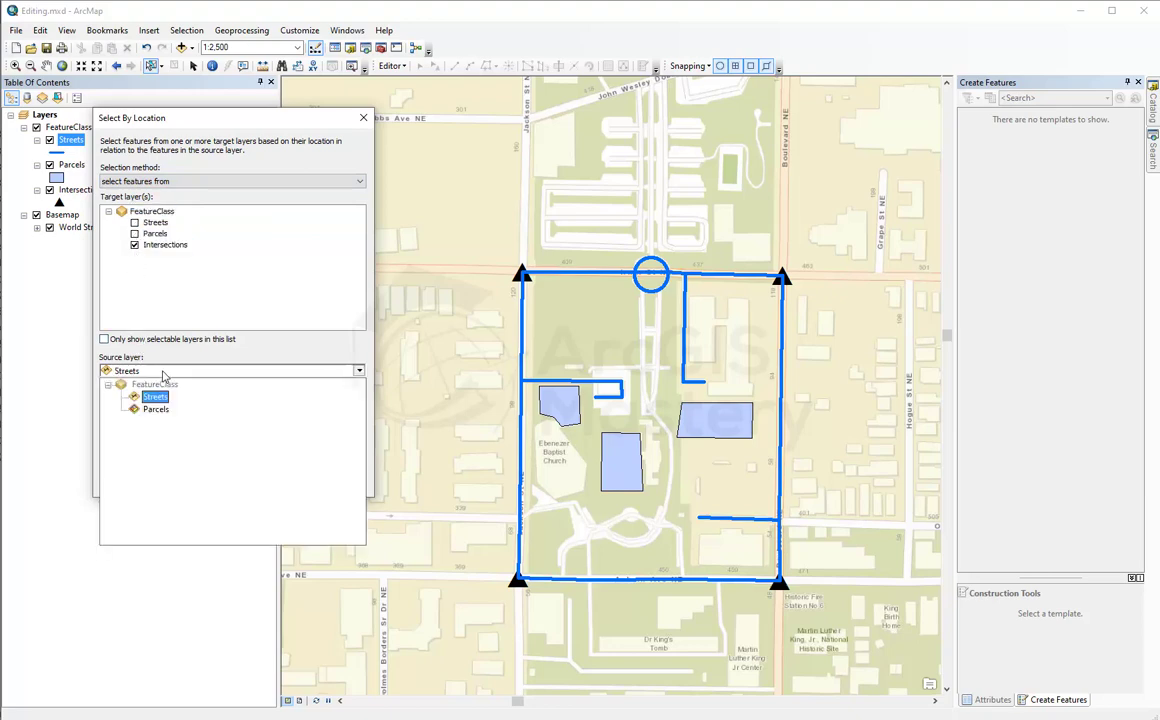
left_click(162, 403)
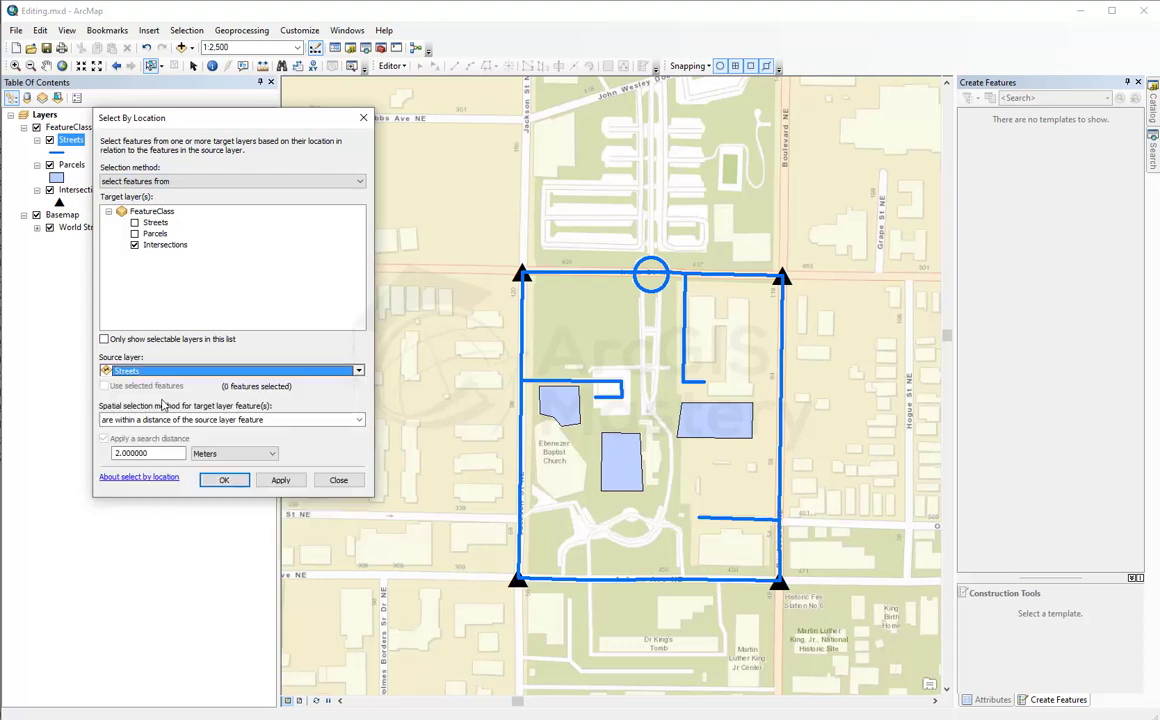
Select the intersections that intersect (3d) the source layer feature, with no search distance applied.
left_click(257, 420)
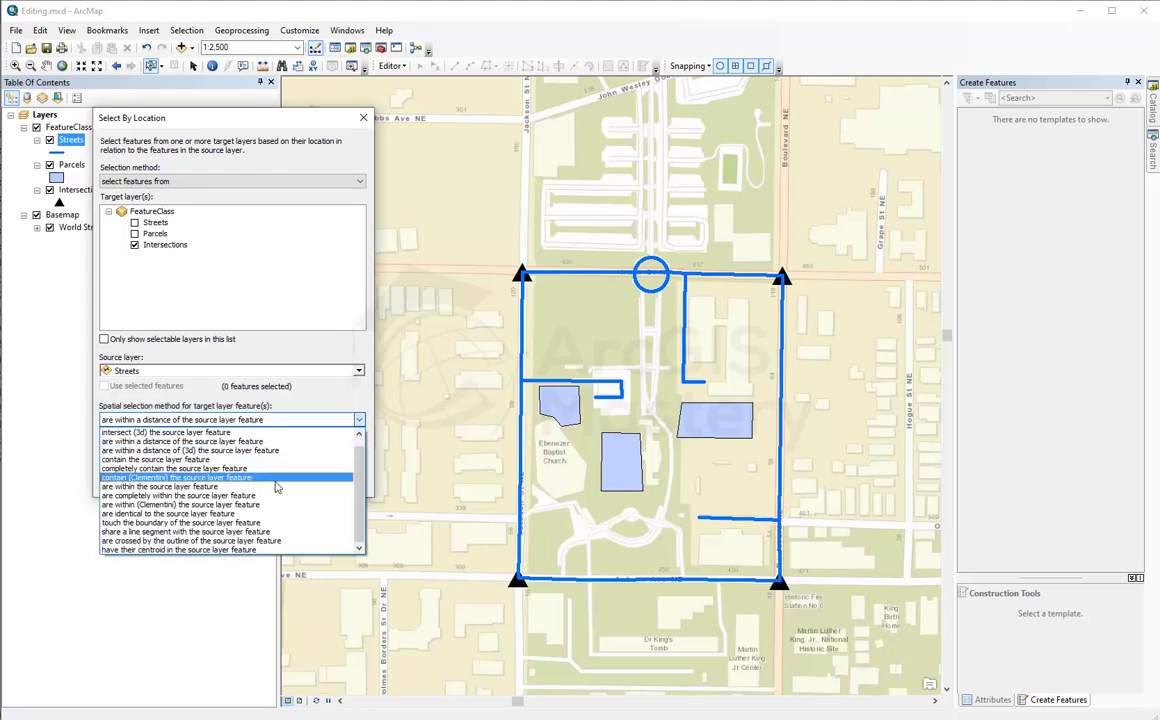
left_click(212, 433)
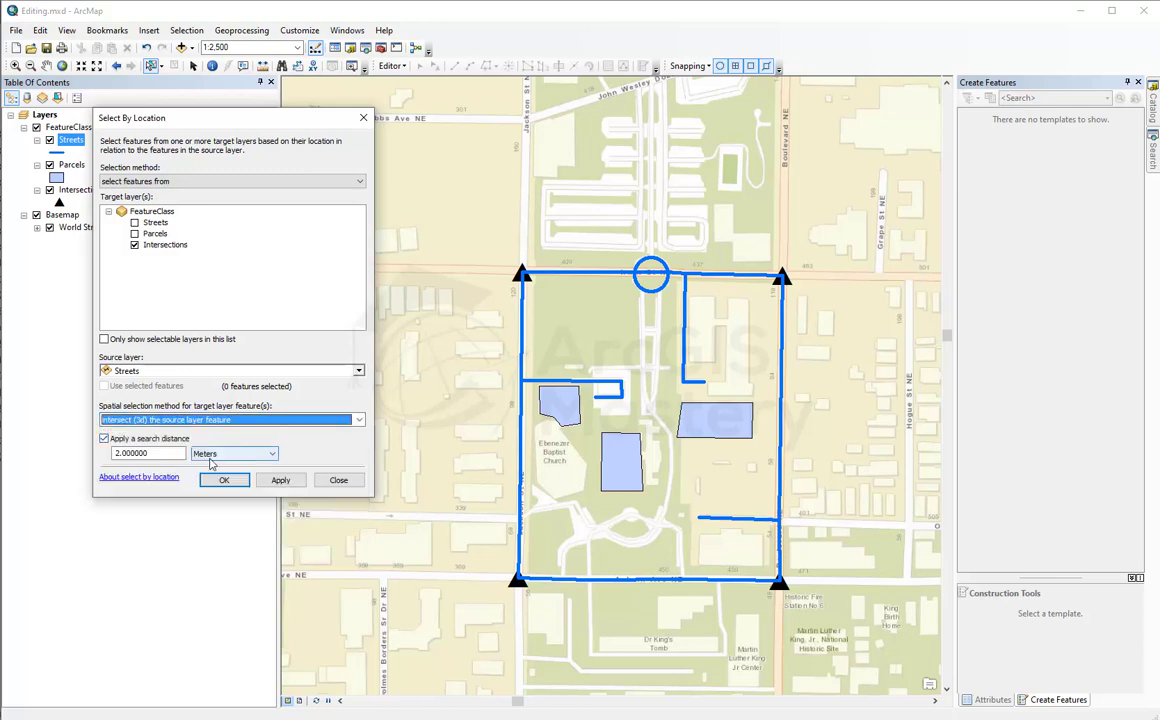
left_click(104, 440)
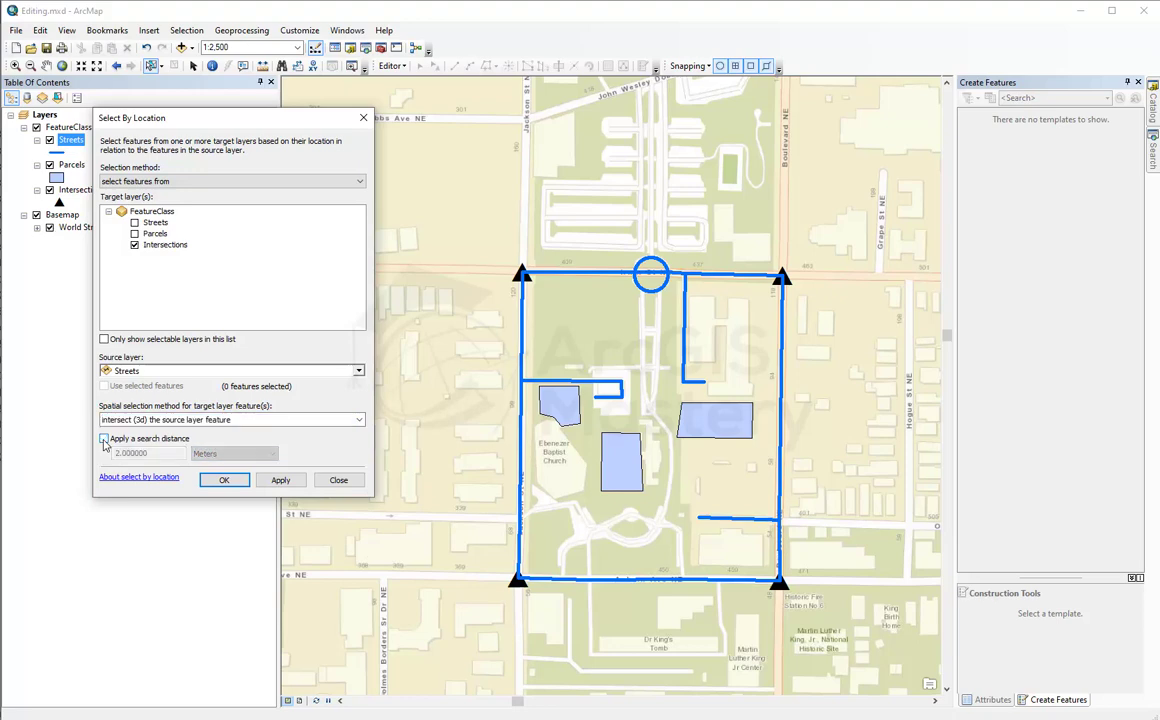
left_click(270, 485)
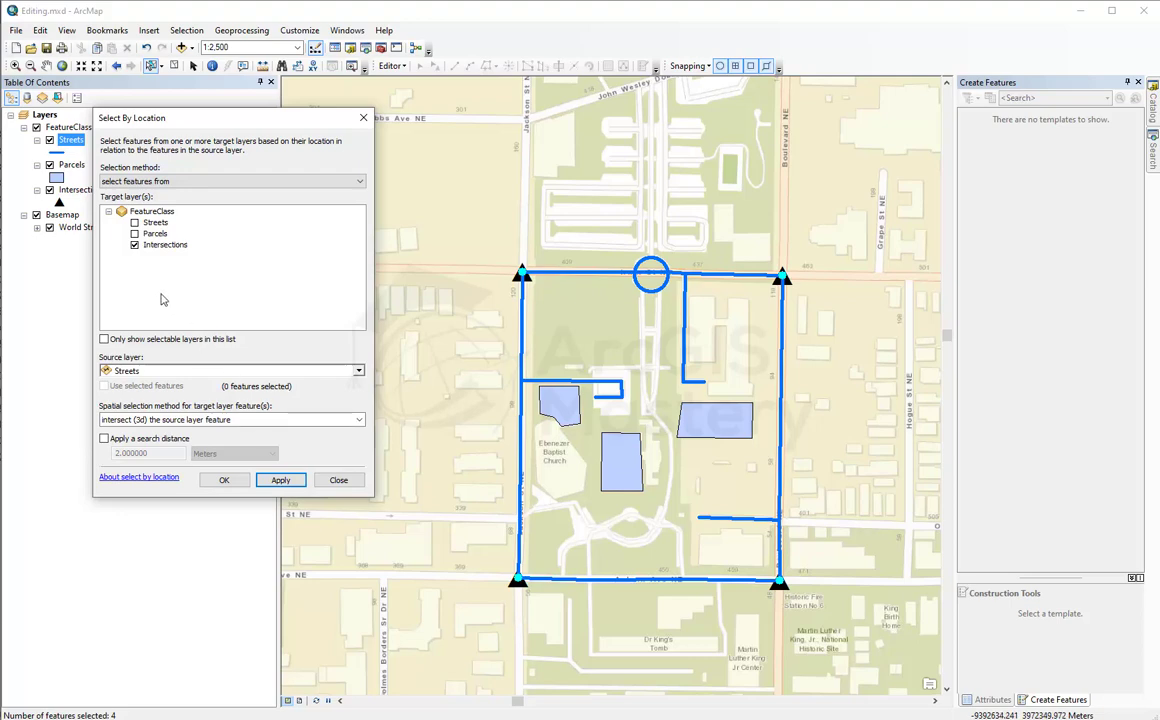
Select the Streets features that intersect (3d) the Intersections layer, making Streets the only target layer.
left_click(135, 245)
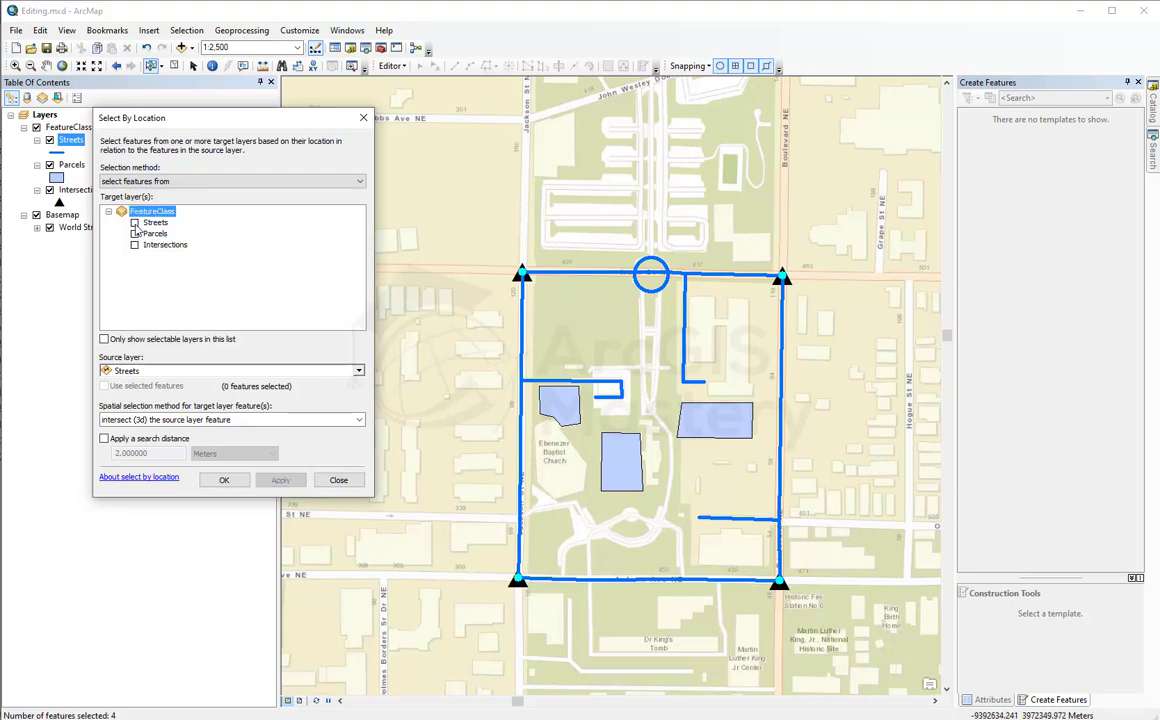
left_click(135, 223)
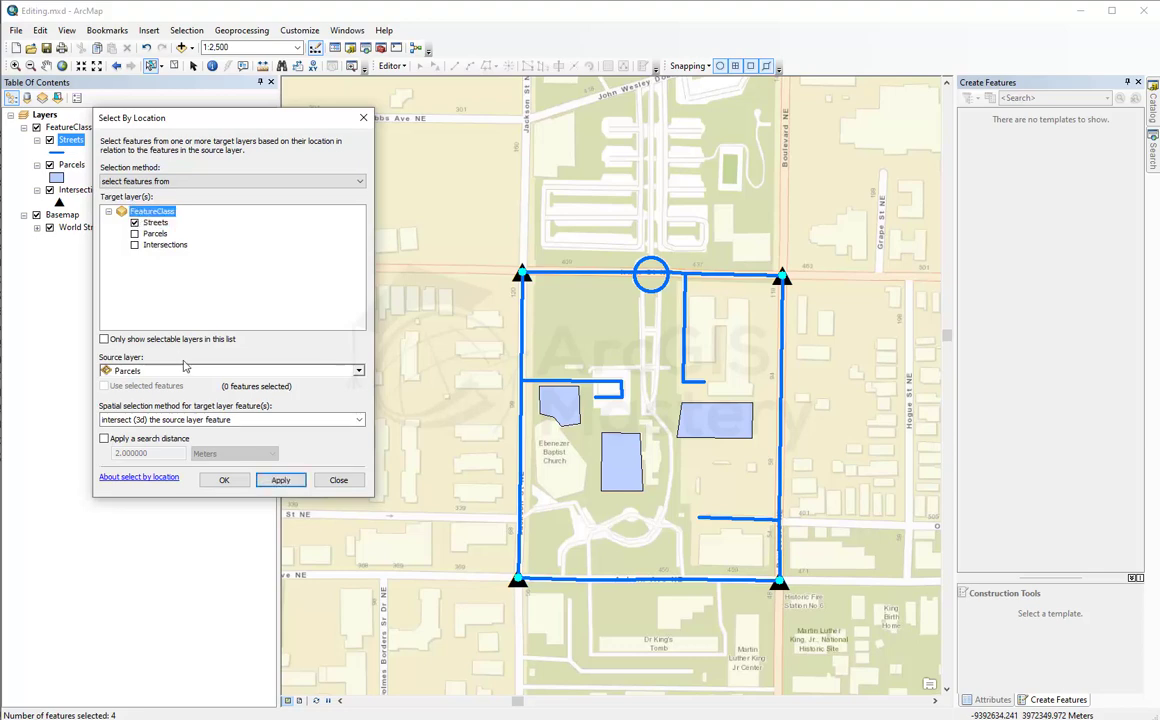
left_click(193, 373)
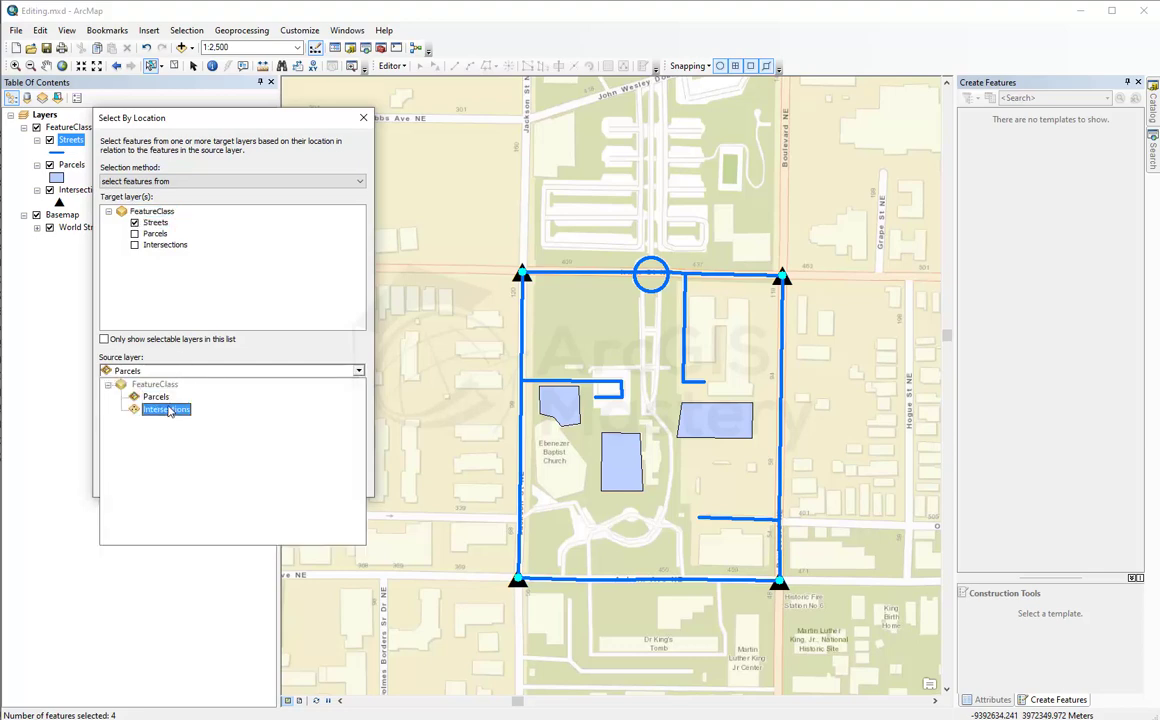
left_click(166, 410)
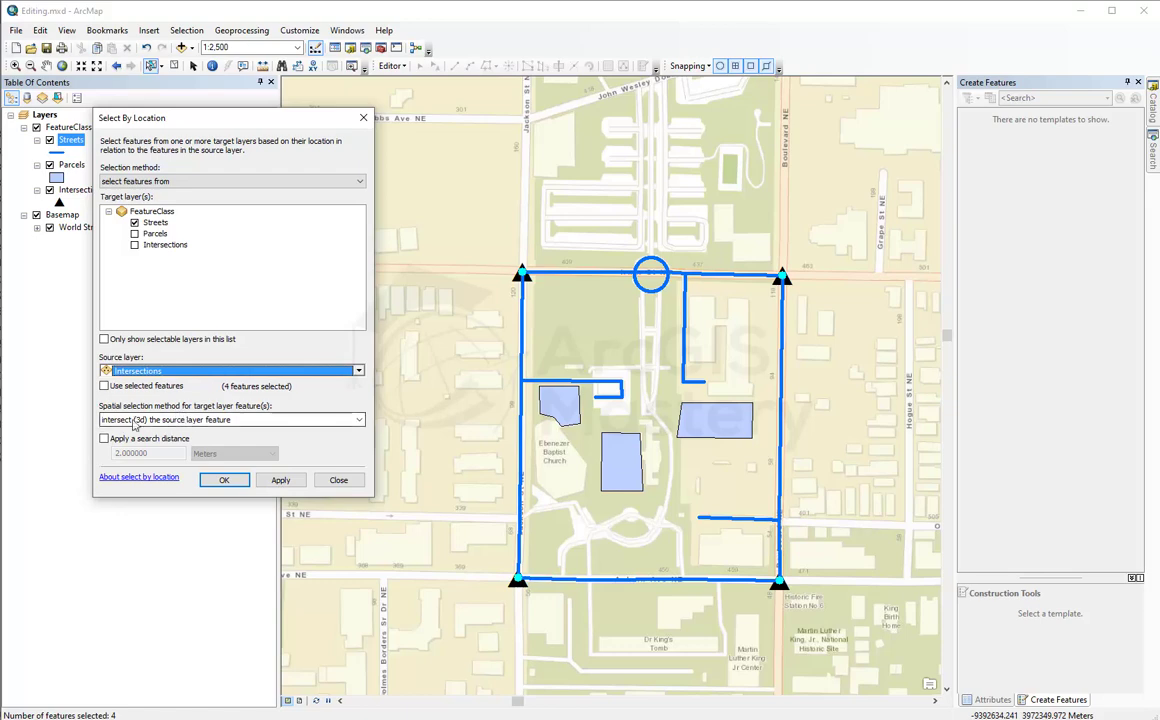
left_click(281, 481)
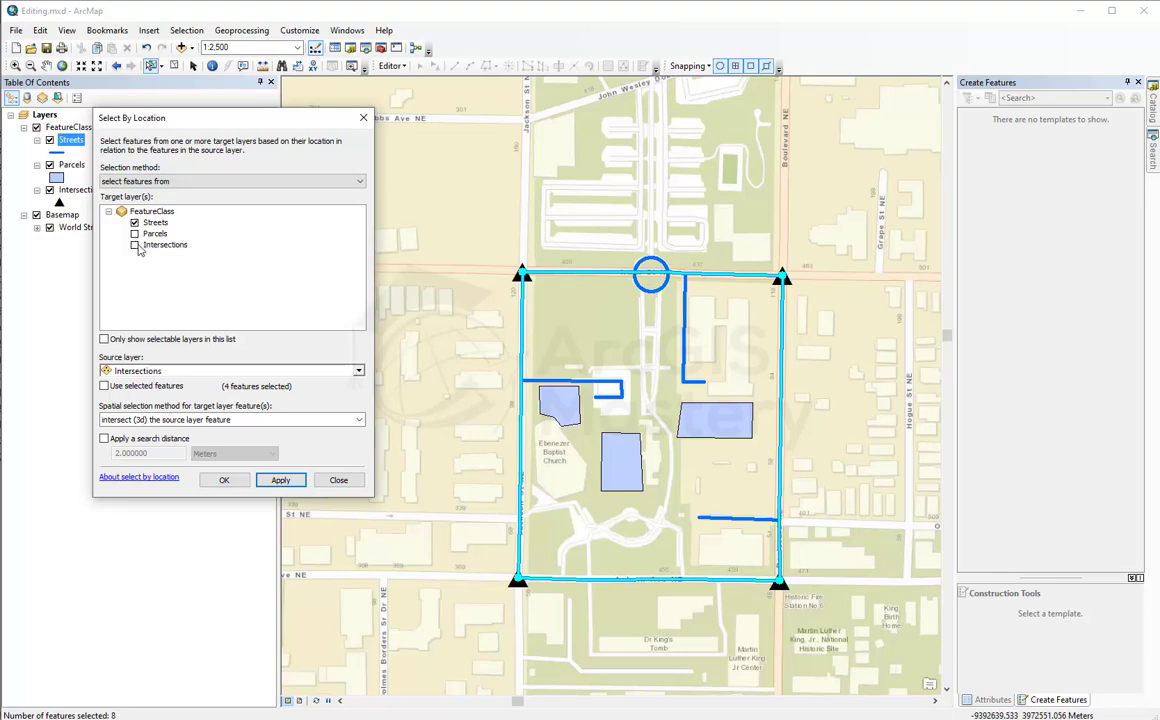
left_click(181, 182)
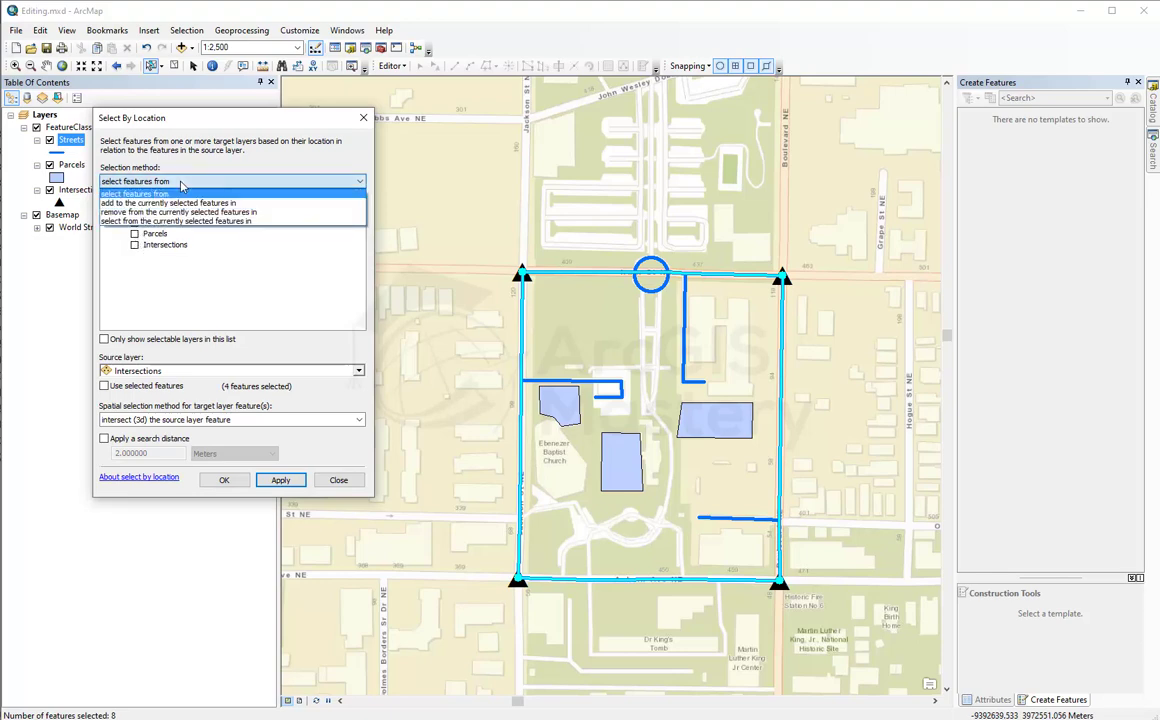
left_click(184, 186)
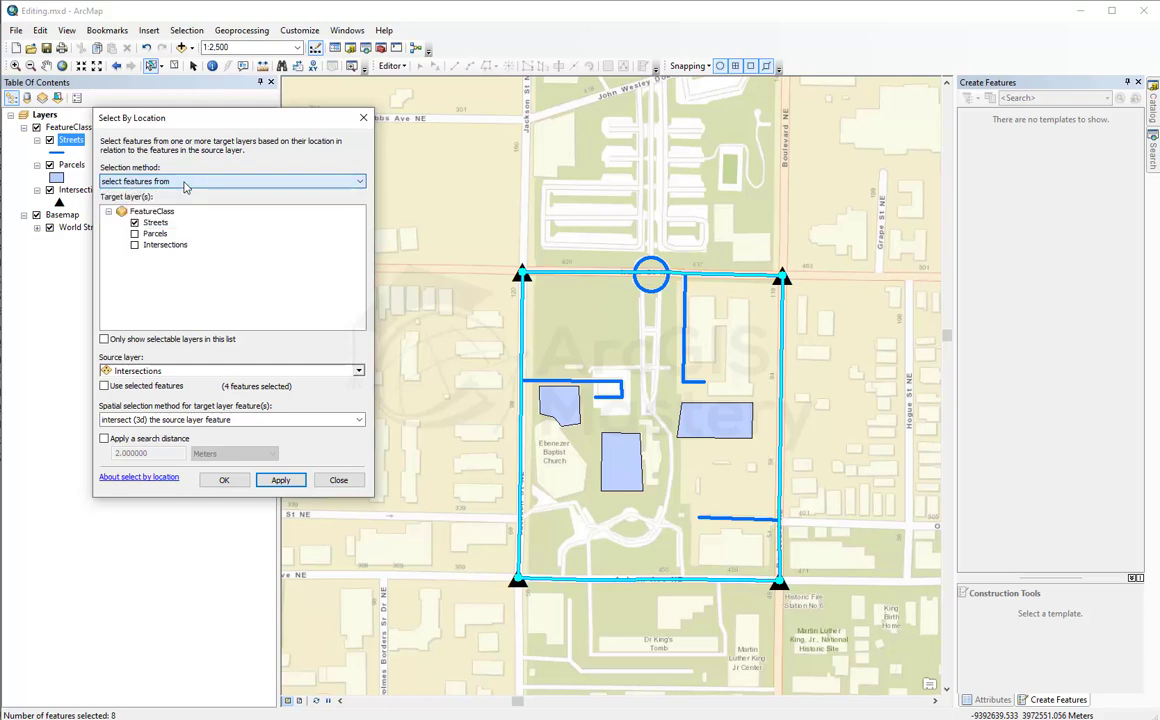
left_click(188, 420)
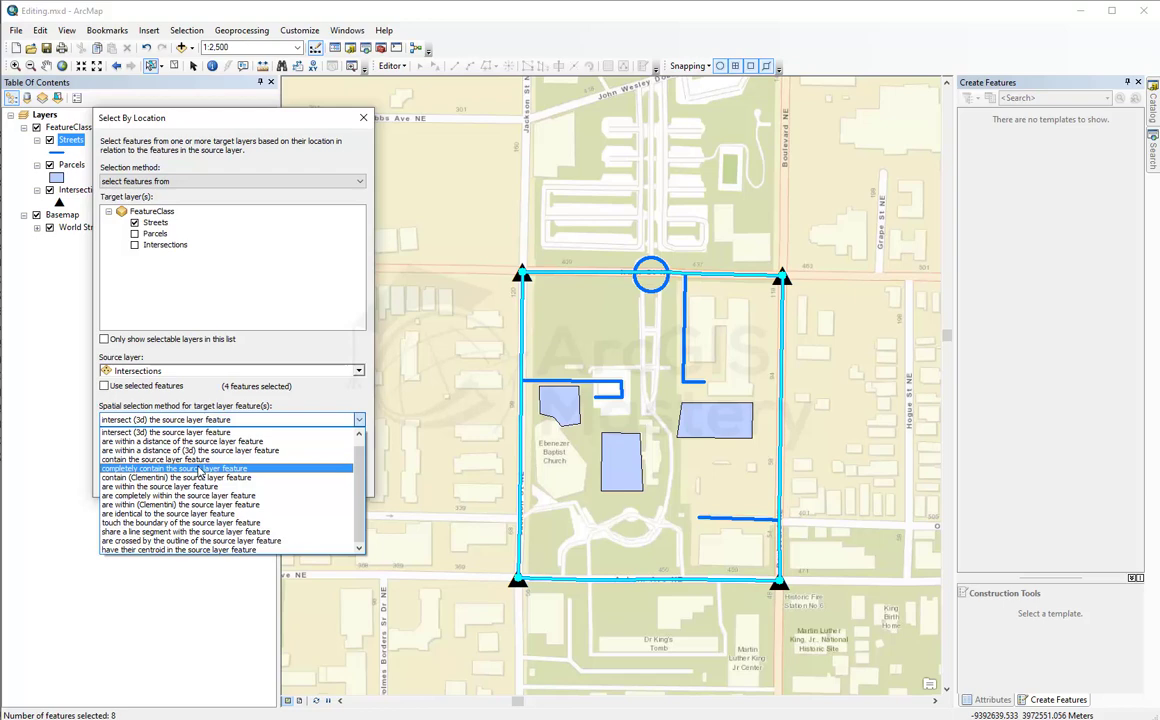
left_click(210, 400)
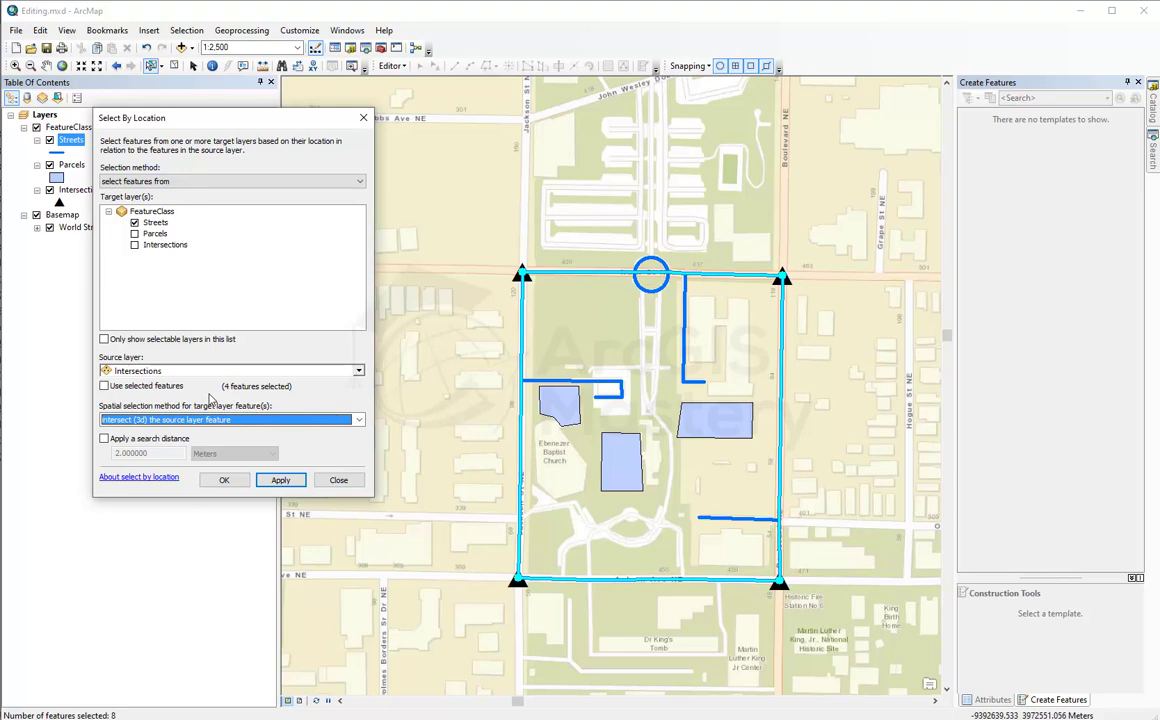
Close Select By Location, then replace the current selection by boxing all streets, parcels and intersections of the block.
left_click(338, 480)
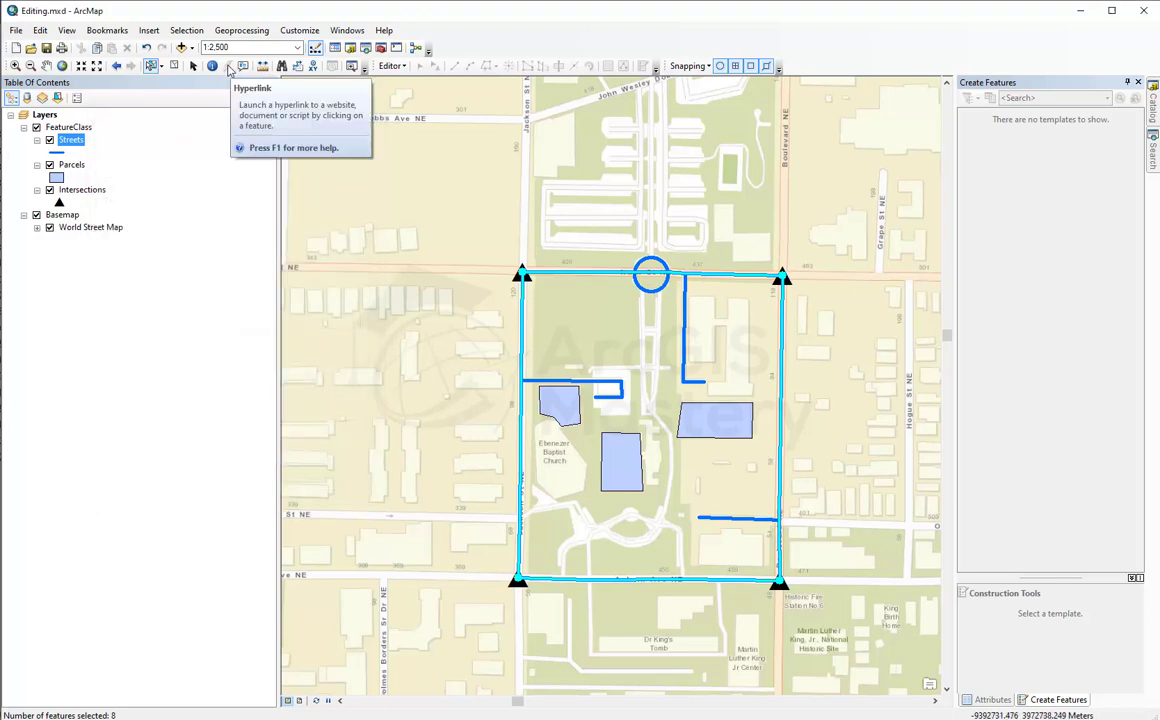
left_click(172, 66)
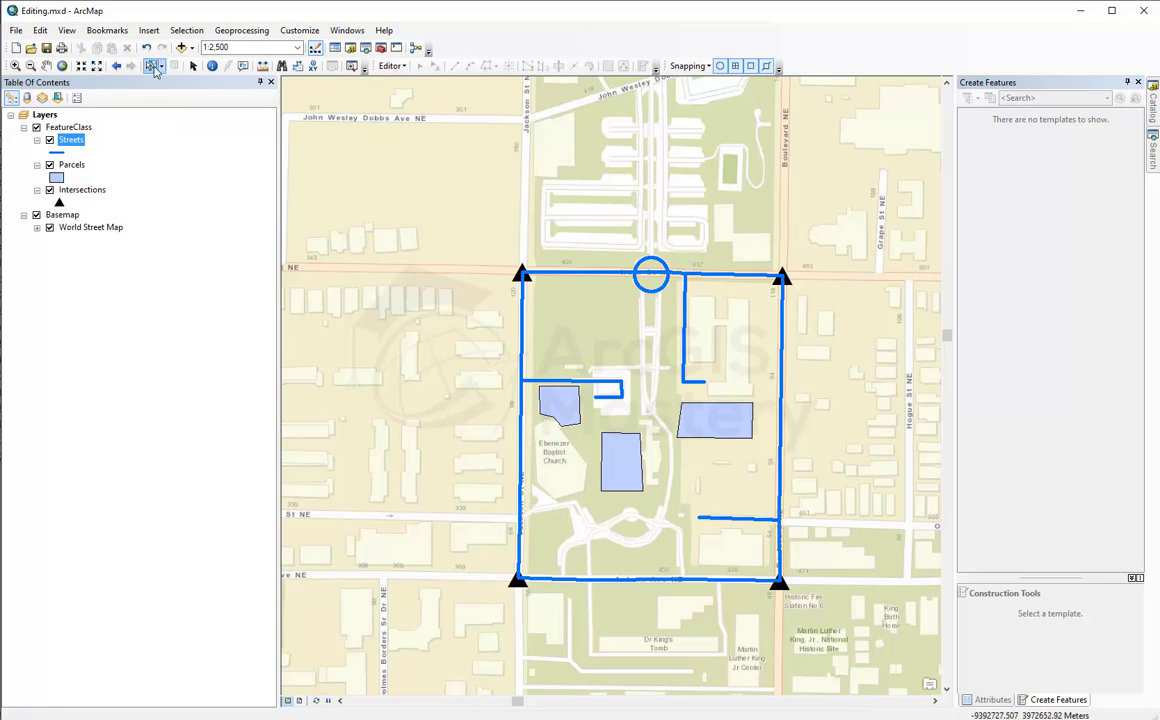
left_click_drag(470, 238, 810, 612)
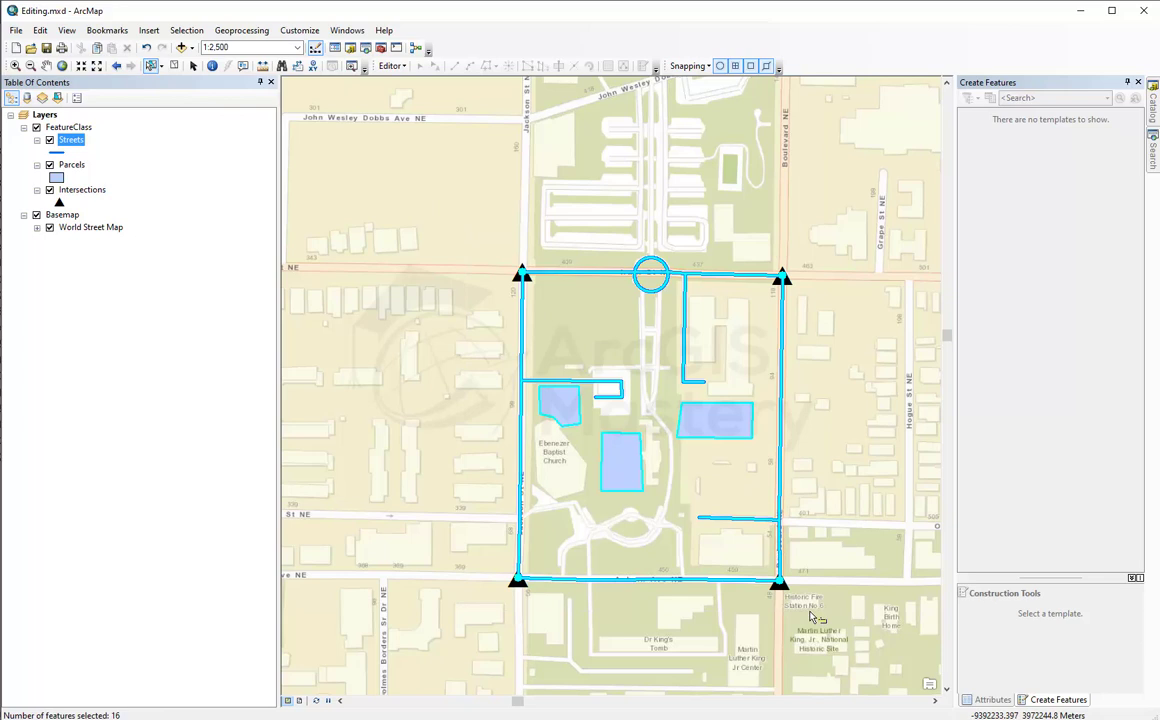
Using Remove From Current Selection, box out the features around the block's northwest corner and the central parcel.
left_click(185, 30)
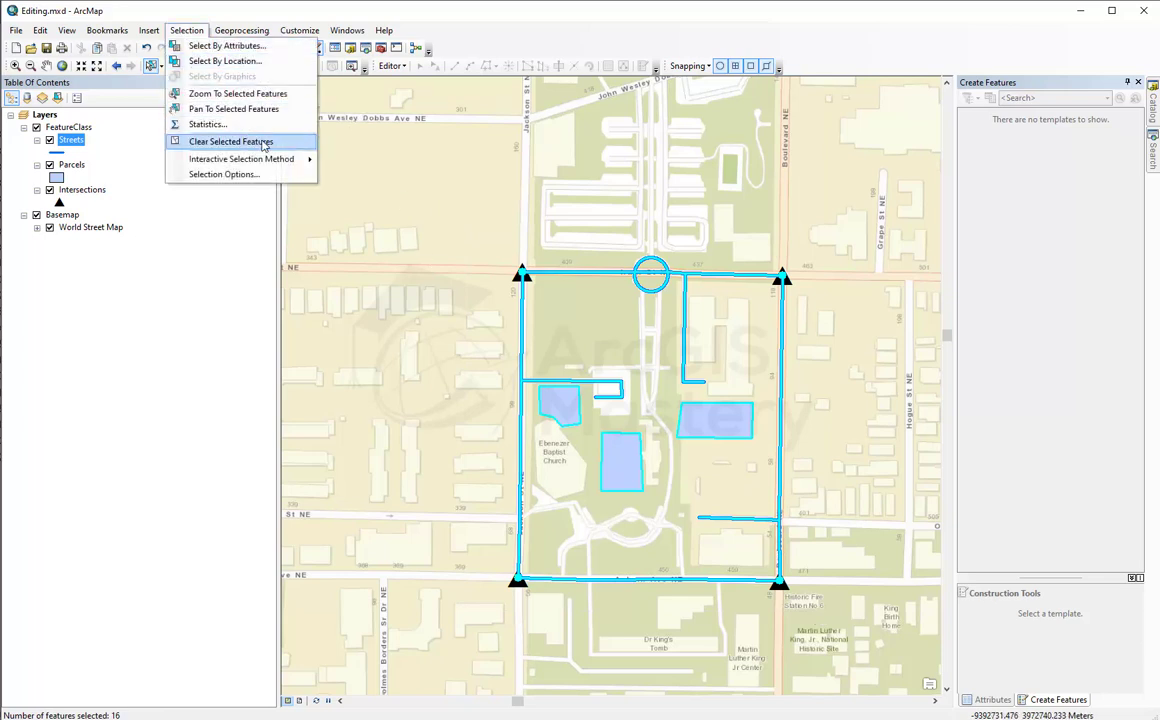
mouse_move(277, 163)
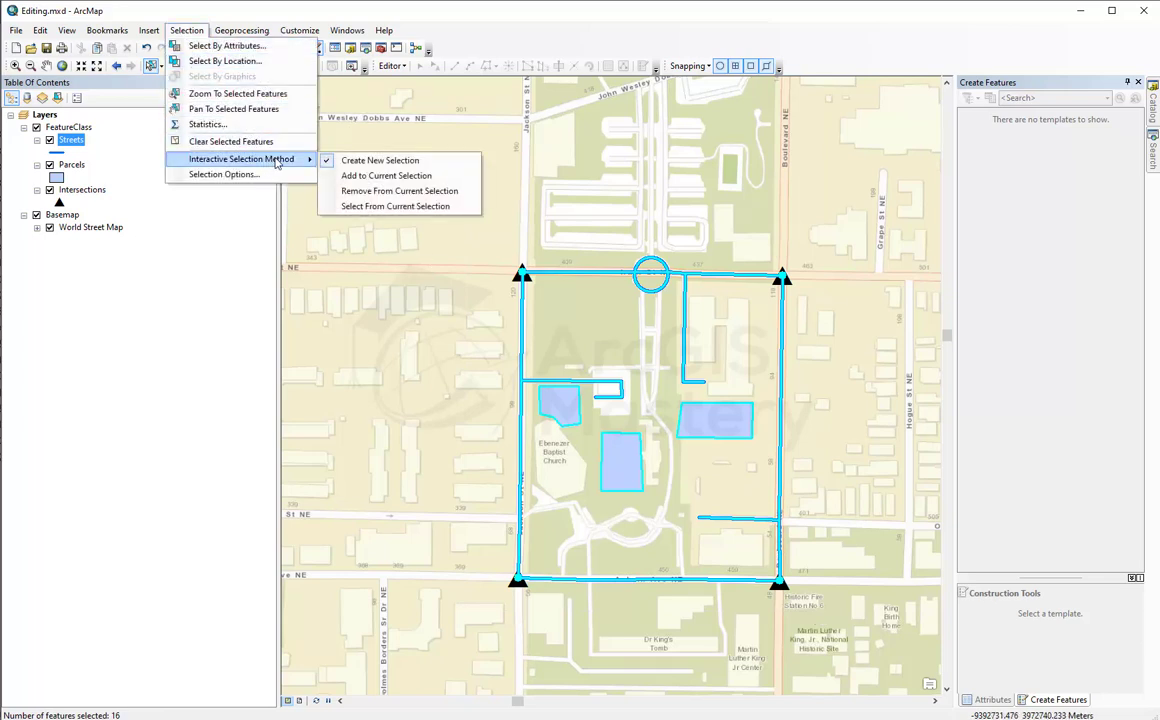
left_click(368, 192)
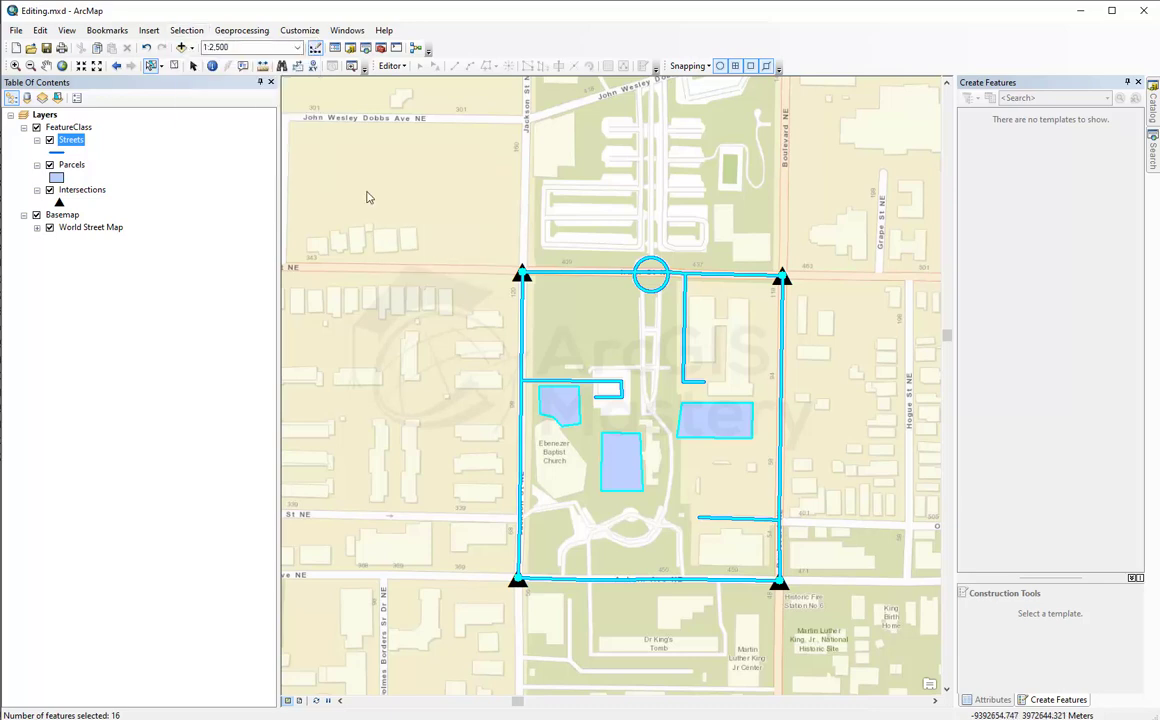
left_click_drag(437, 220, 608, 402)
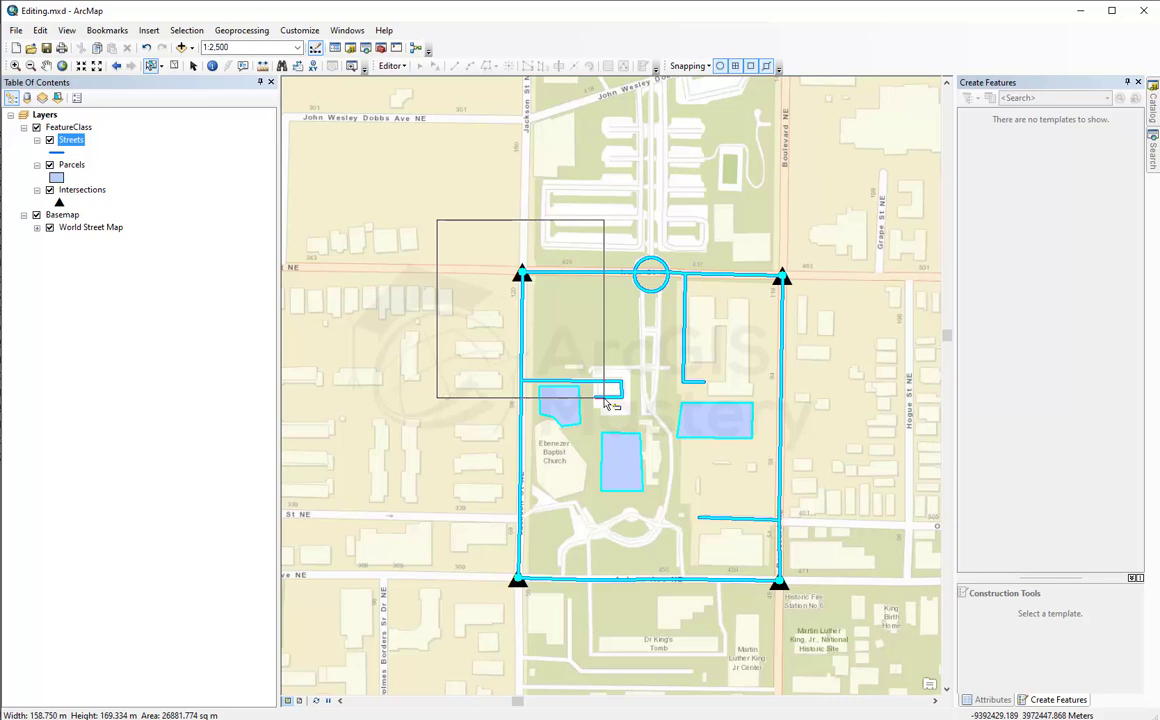
left_click_drag(608, 402, 604, 404)
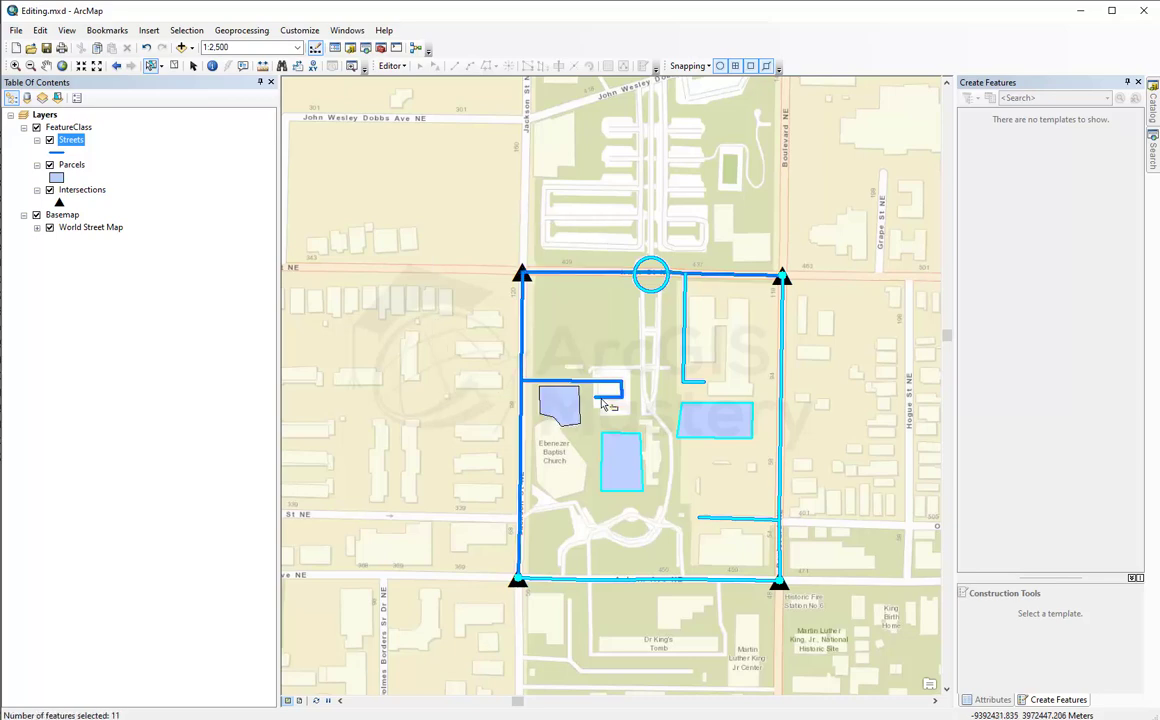
left_click_drag(538, 378, 618, 492)
Using Select From Current Selection, box the eastern parcel so only it stays selected.
left_click(186, 30)
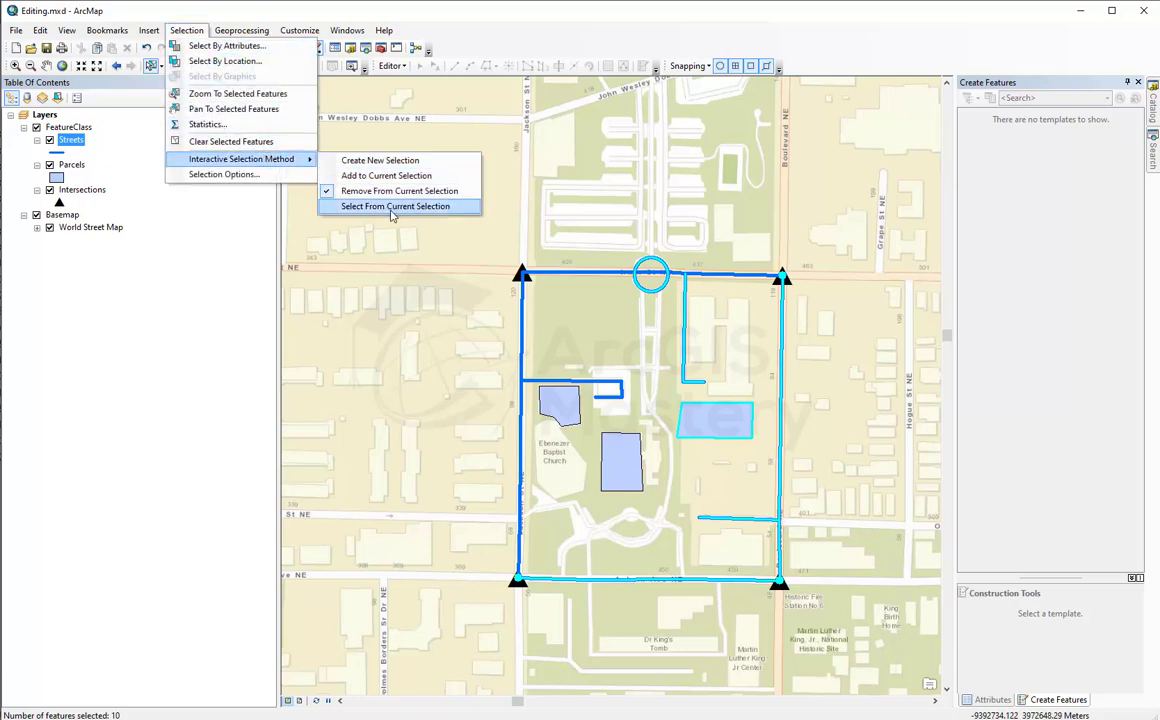
left_click(395, 207)
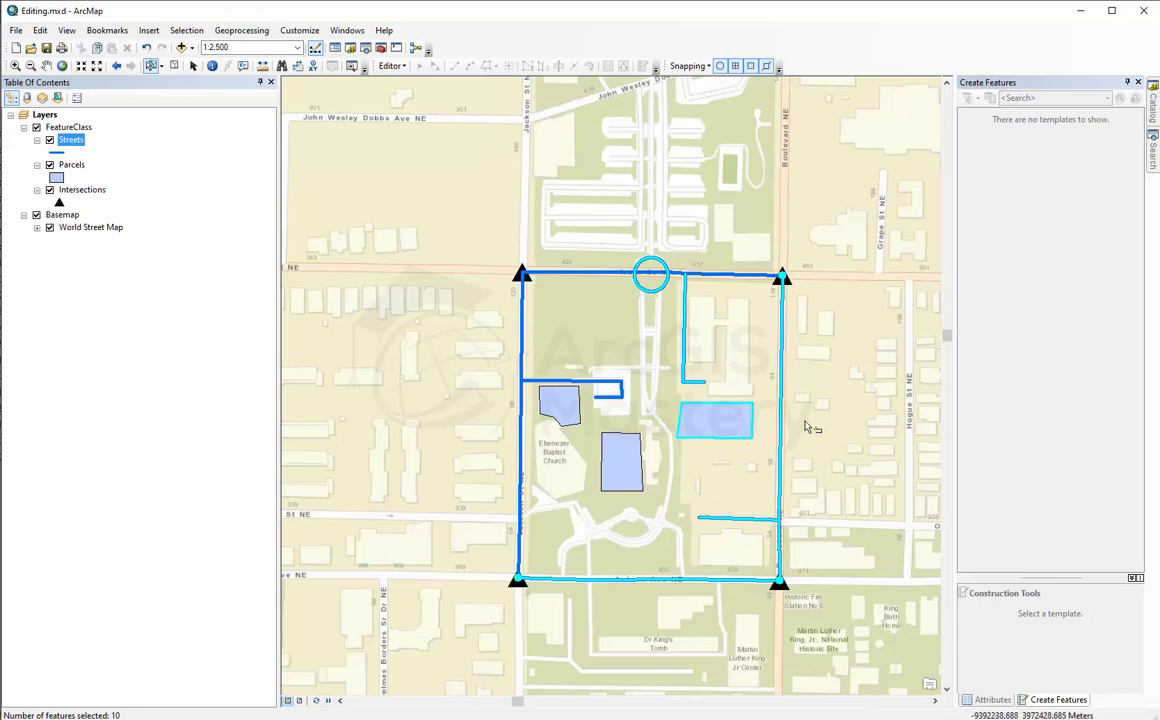
left_click_drag(657, 388, 766, 461)
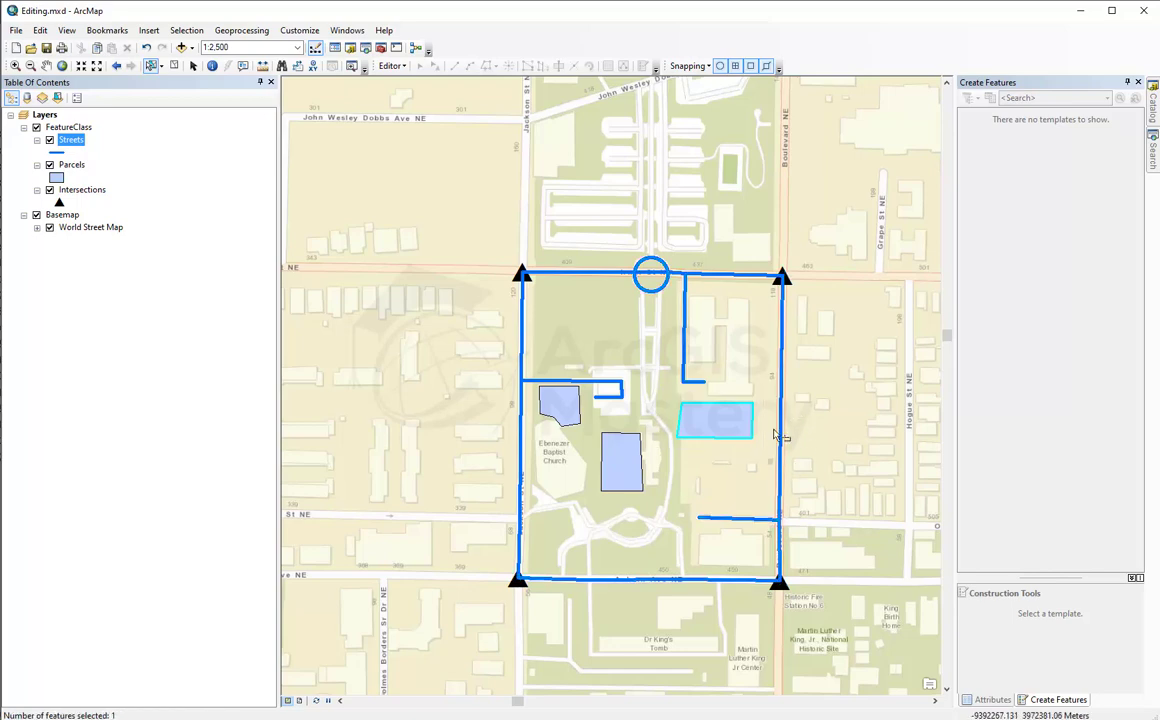
Using Add to Current Selection, box the block's northwest corner and the block's other features, then clear the selection.
left_click(186, 30)
mouse_move(270, 166)
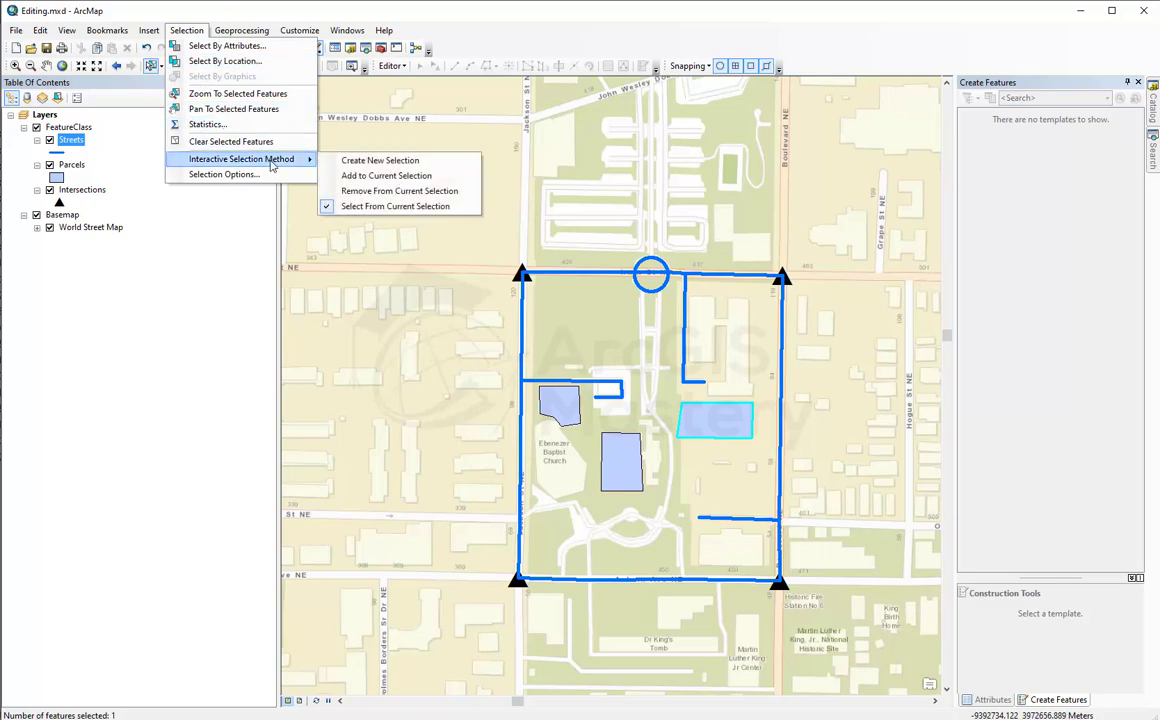
left_click(381, 177)
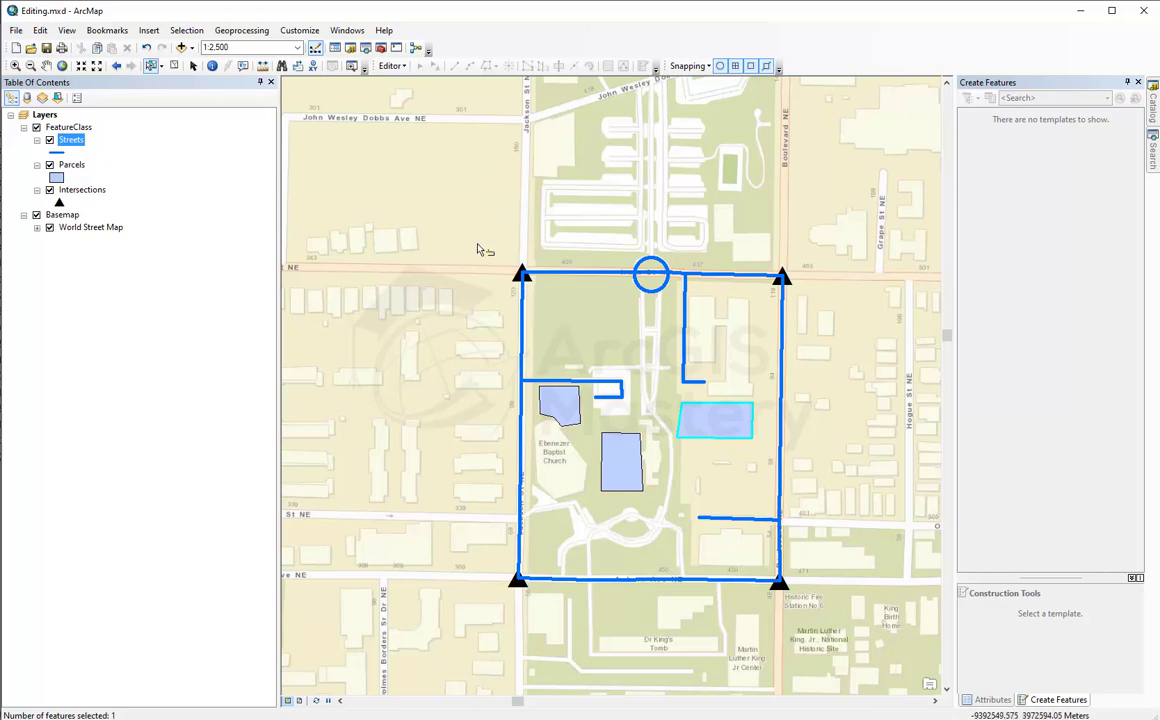
left_click_drag(485, 252, 547, 309)
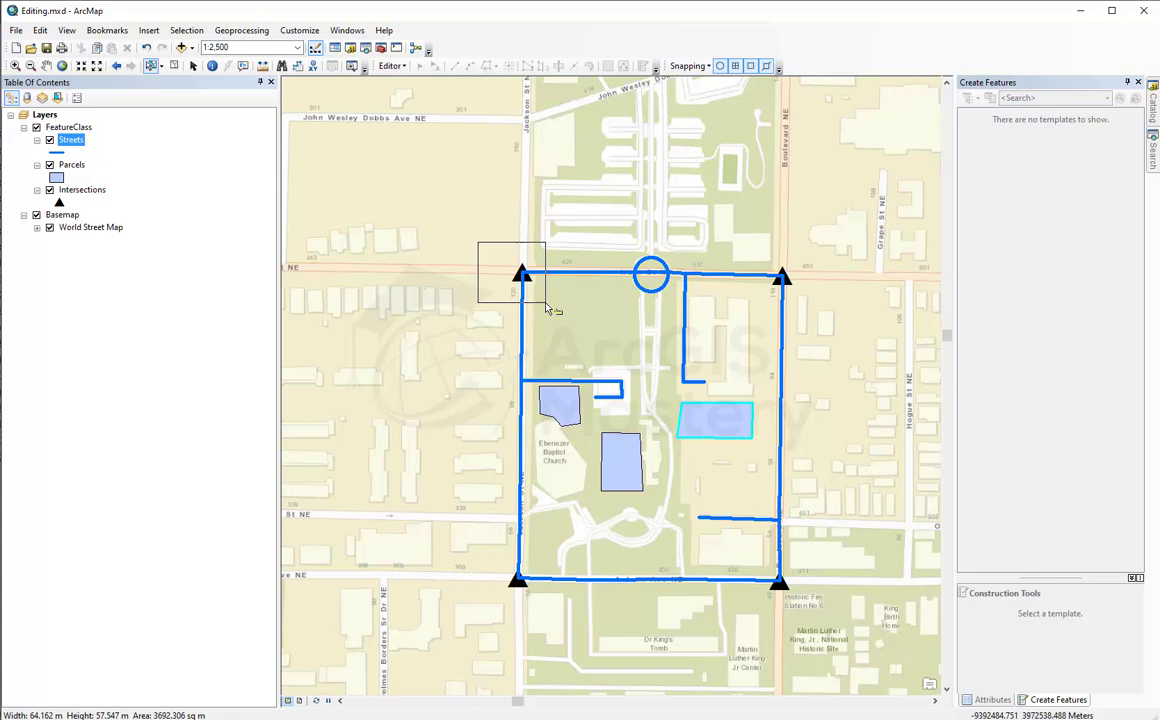
left_click_drag(547, 309, 547, 309)
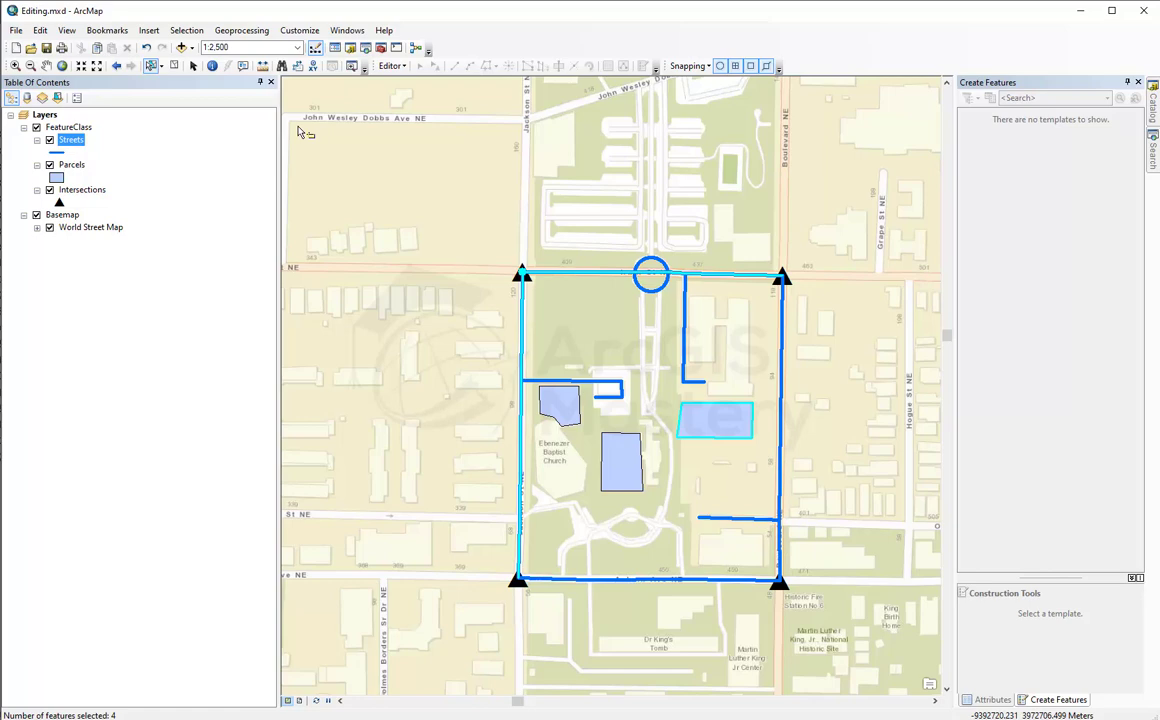
left_click_drag(487, 243, 813, 514)
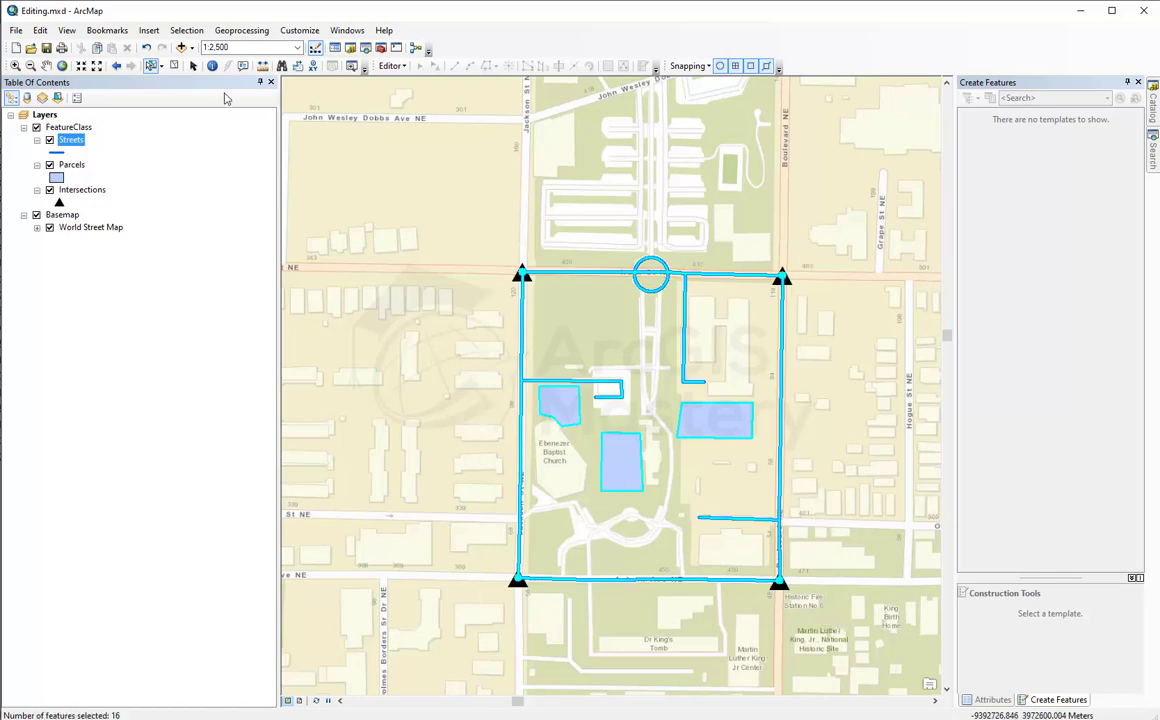
left_click(175, 67)
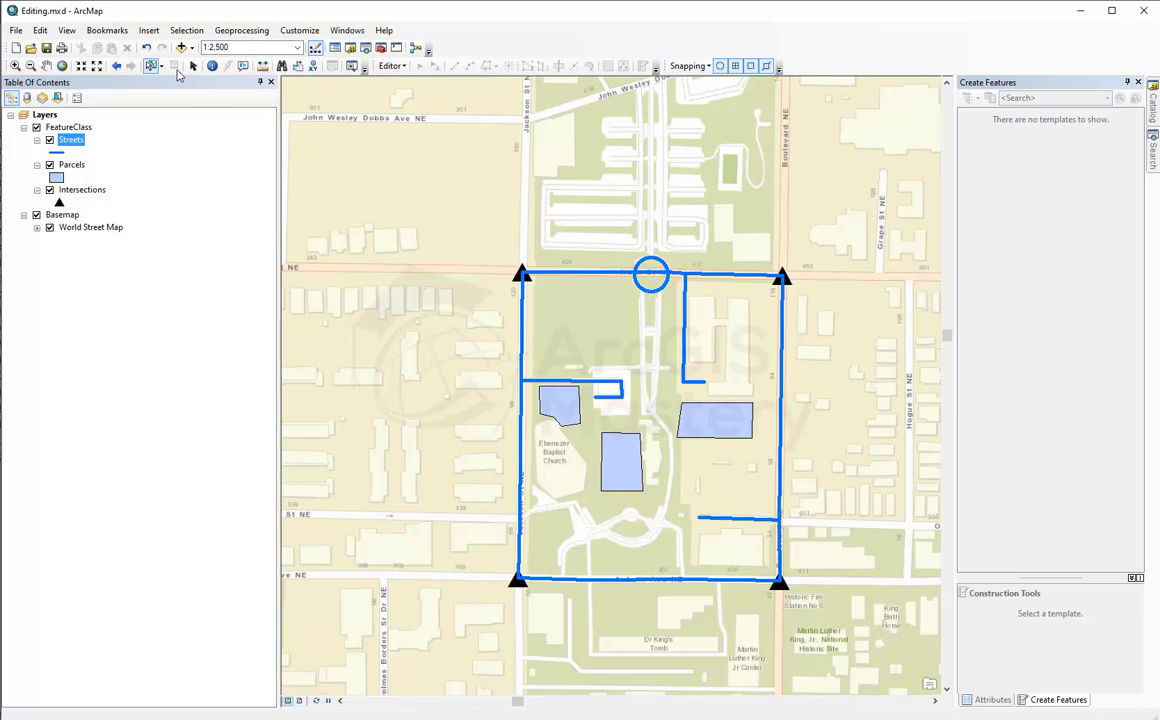
left_click(15, 31)
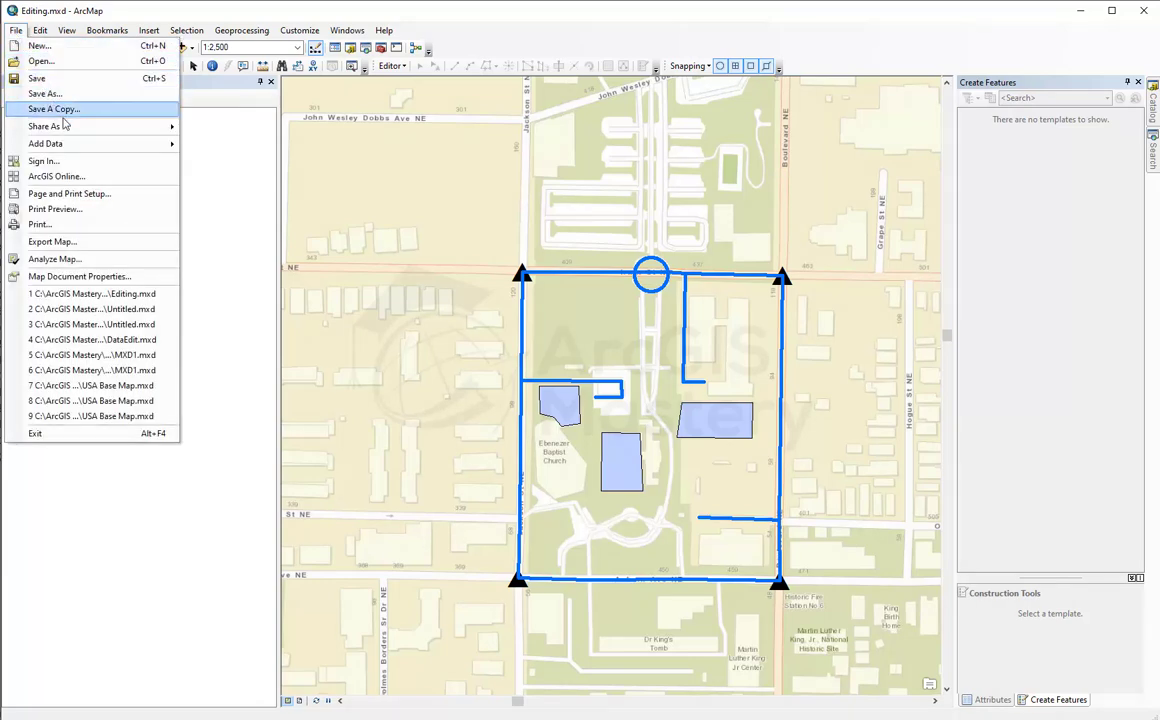
mouse_move(72, 125)
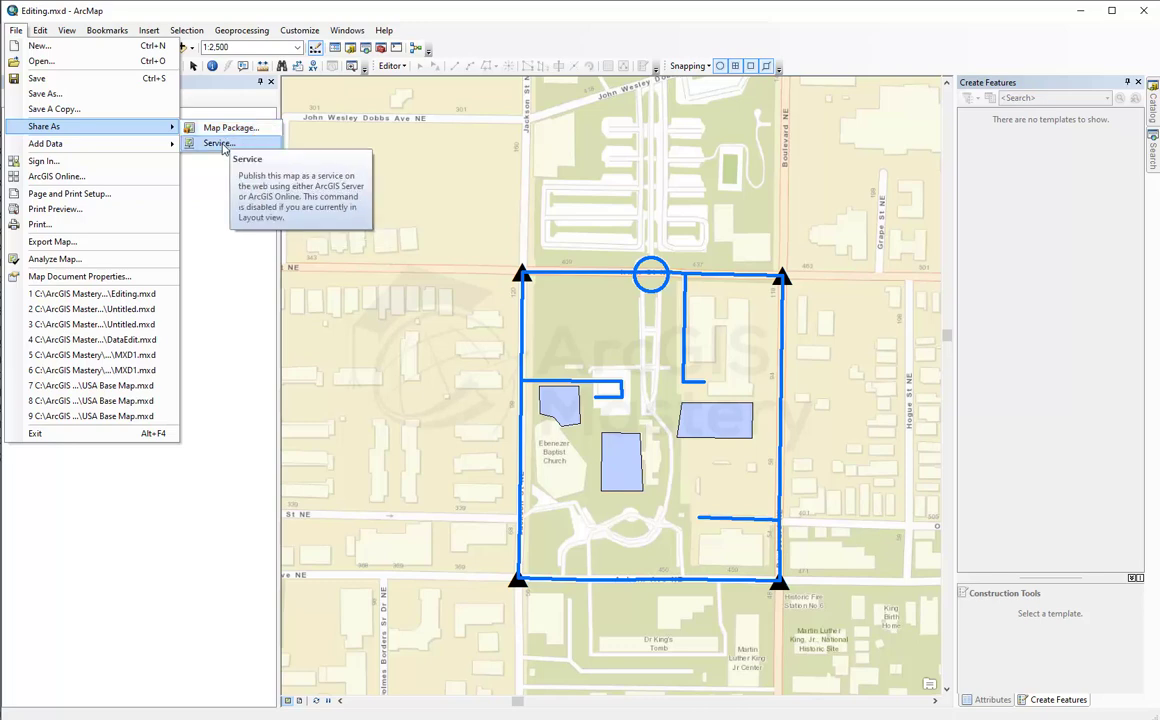
left_click(218, 143)
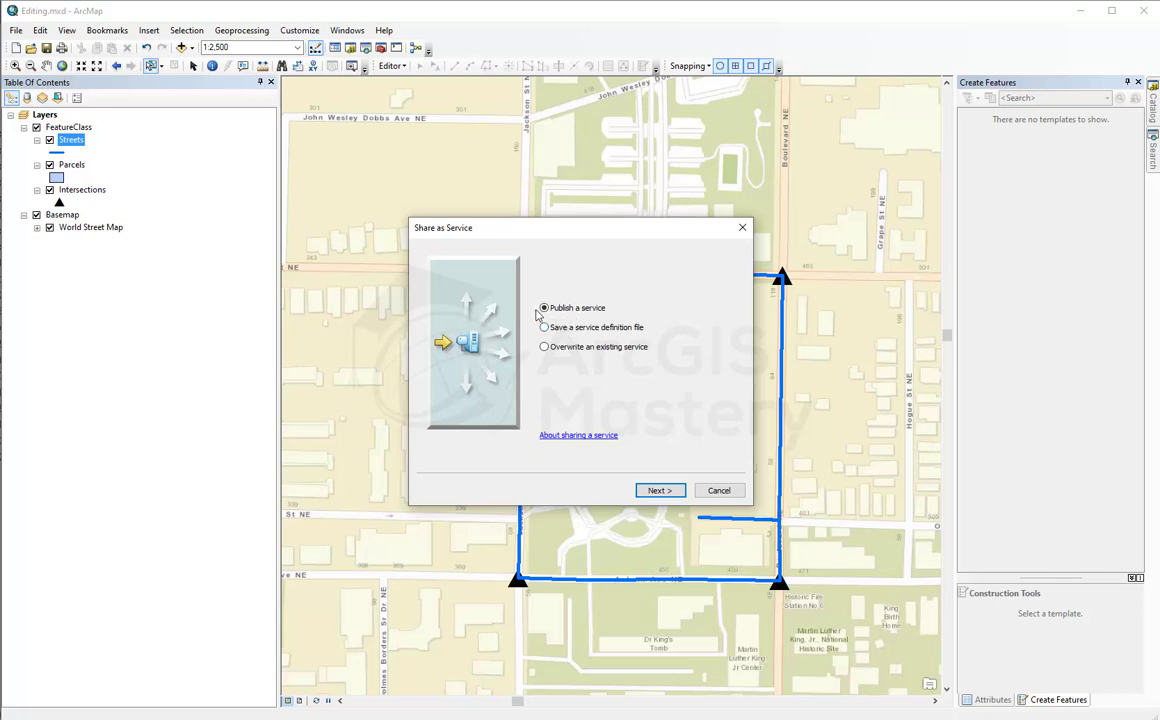
left_click(659, 492)
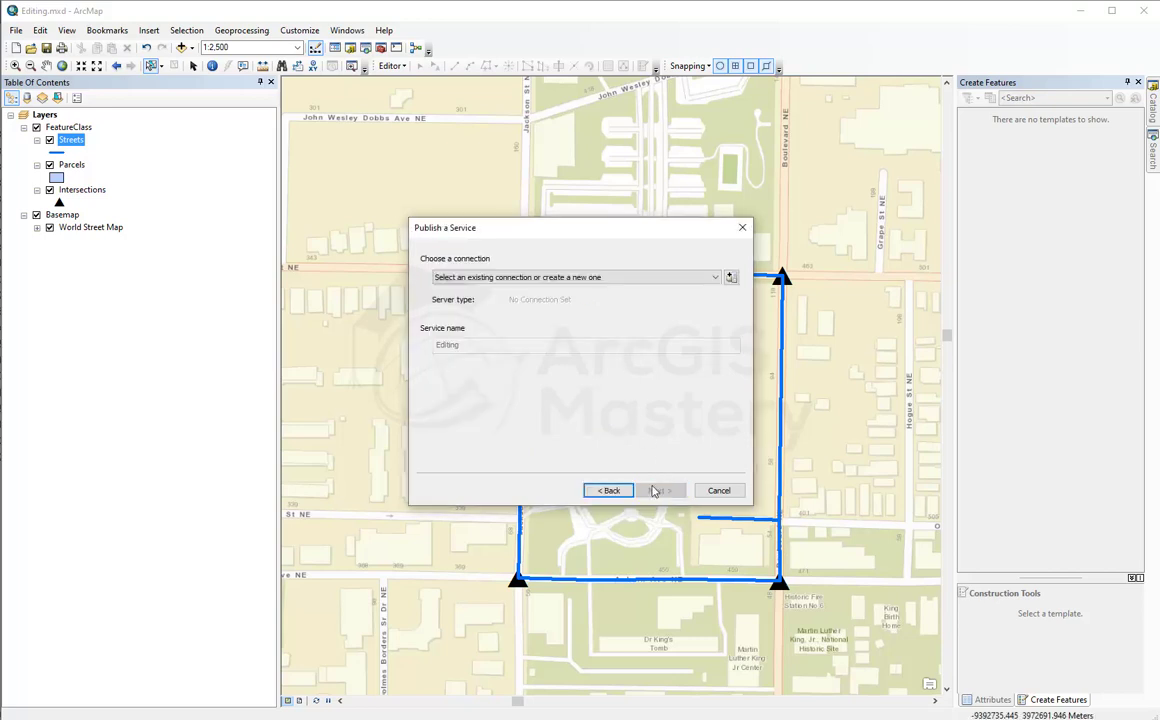
left_click(703, 280)
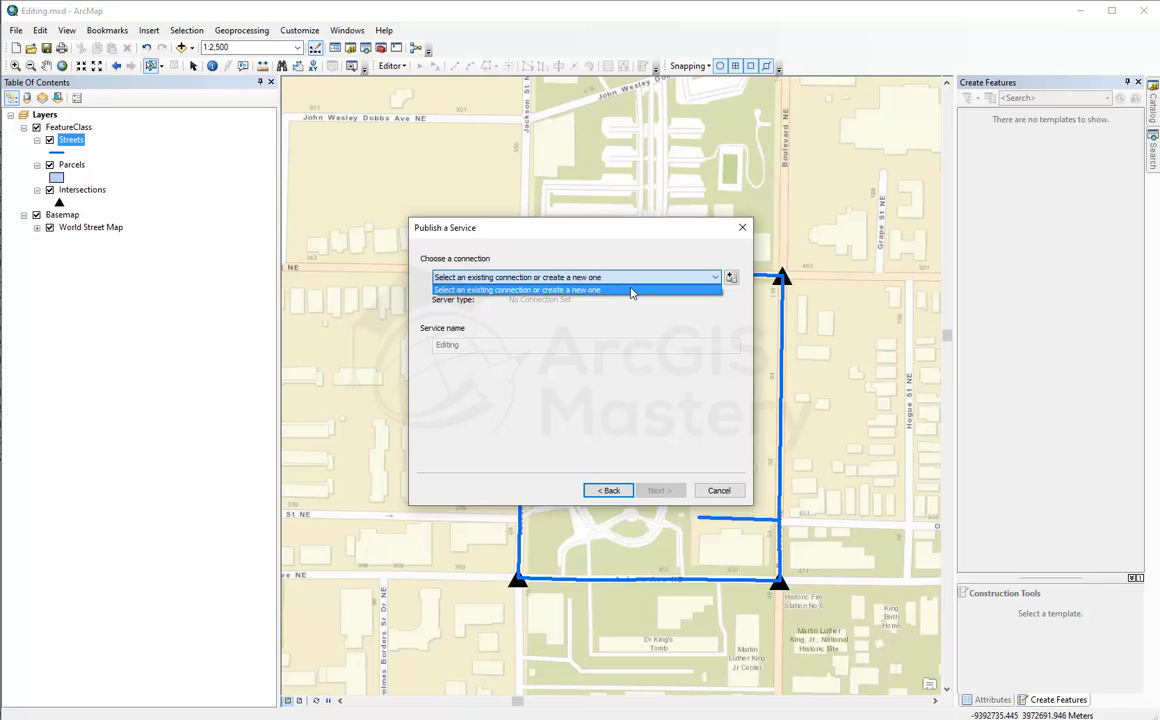
left_click(567, 290)
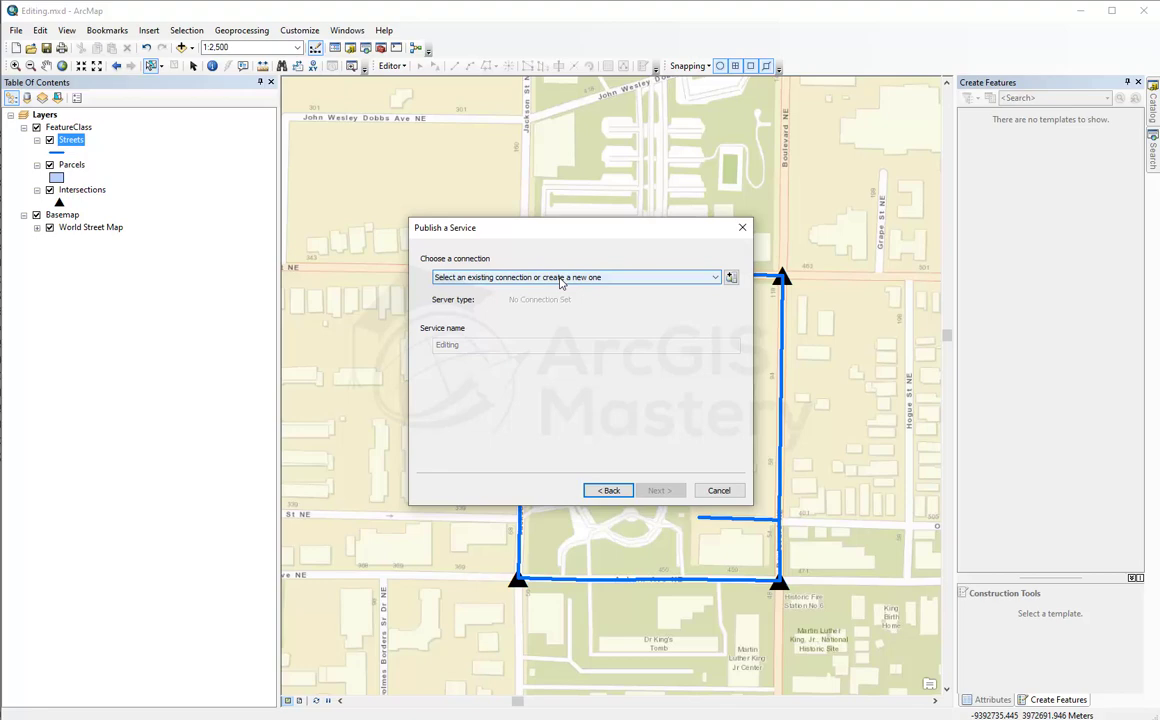
left_click(717, 489)
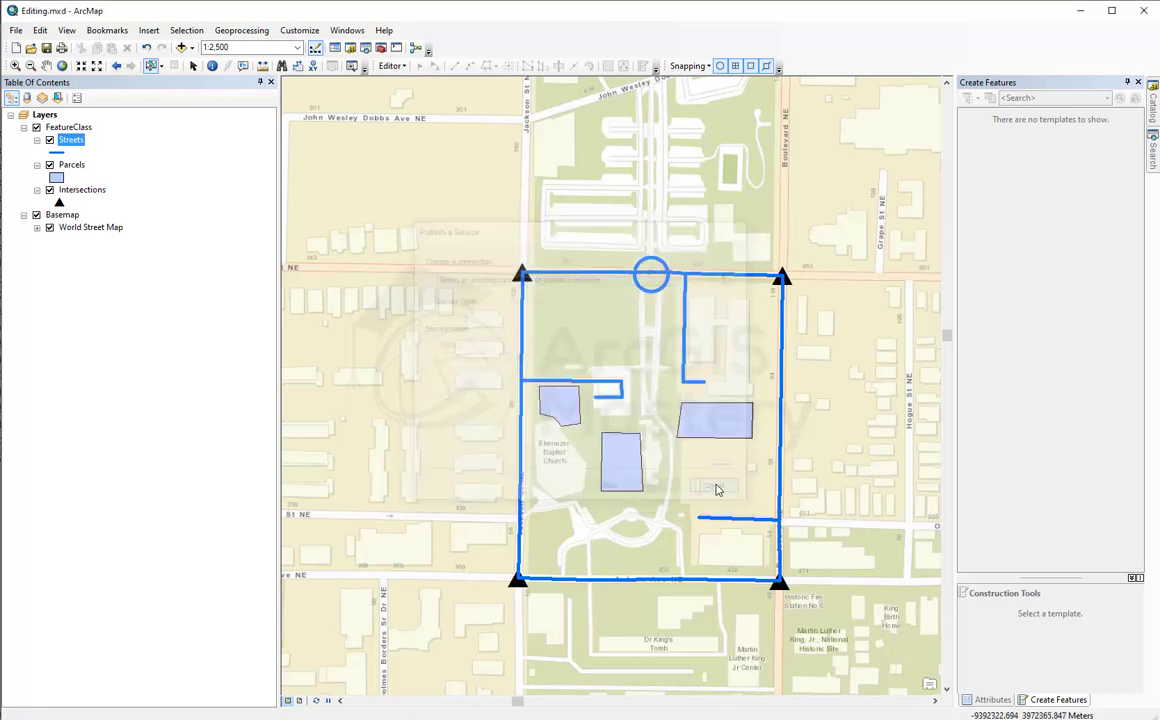
Start an ArcGIS Online enterprise sign-in with the organization URL arcgismastery.maps.arcgis.com.
left_click(17, 31)
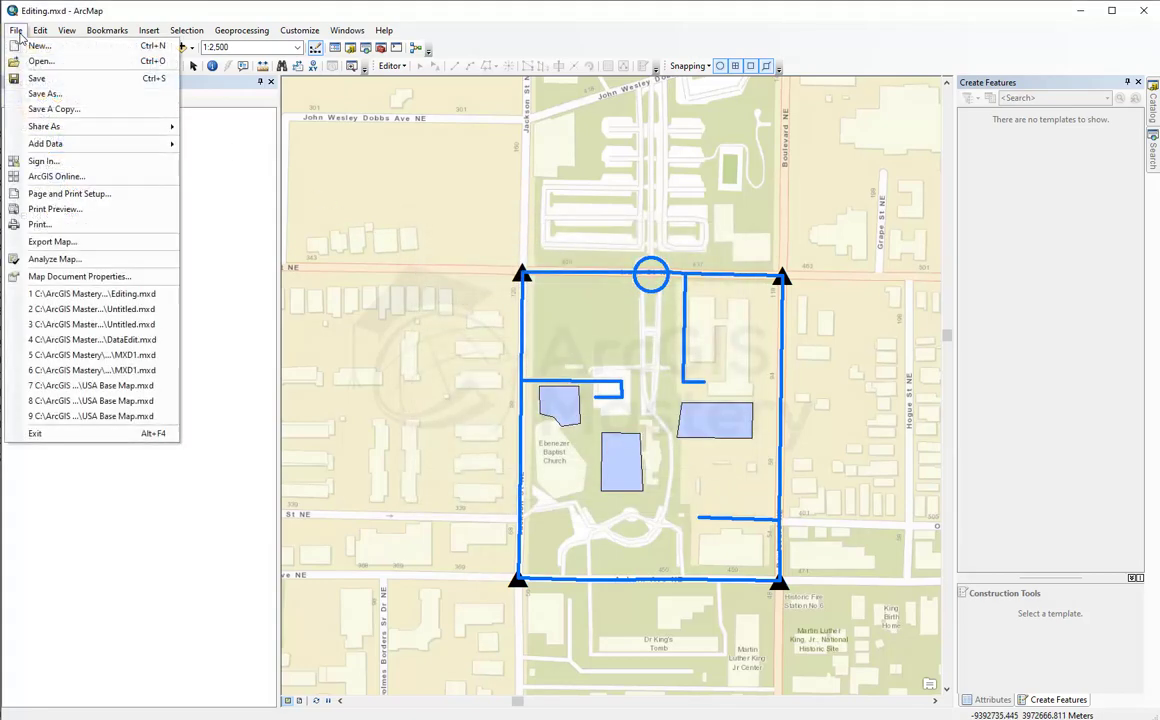
left_click(42, 161)
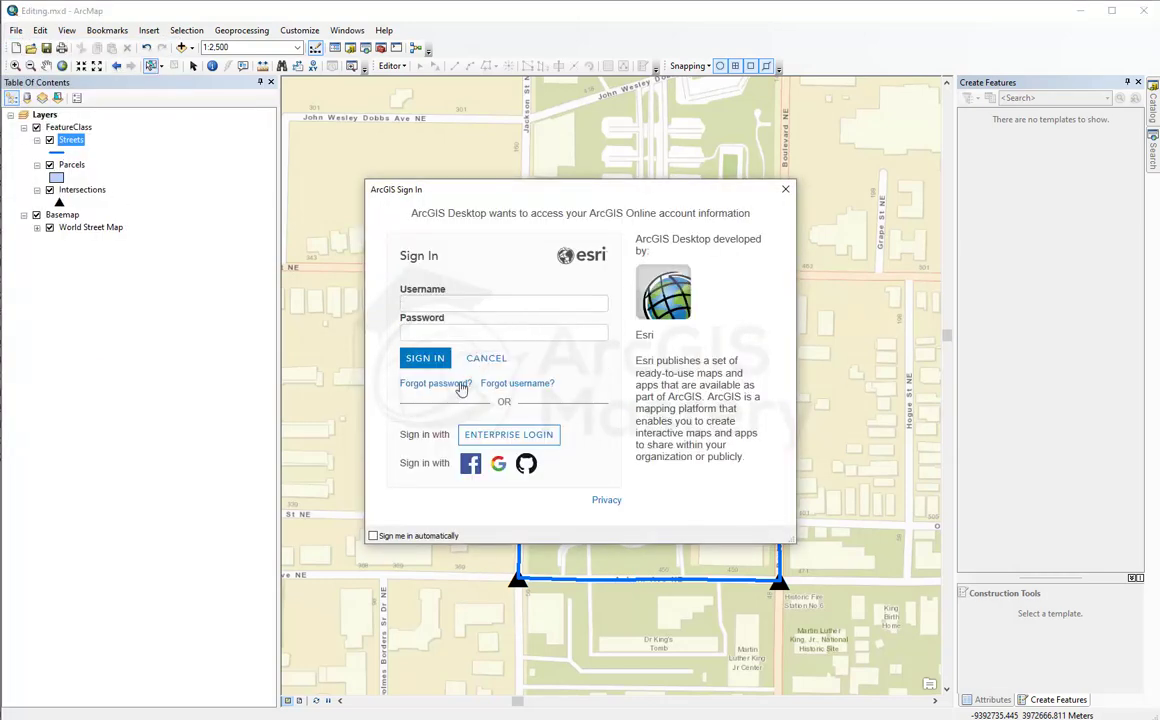
left_click(495, 434)
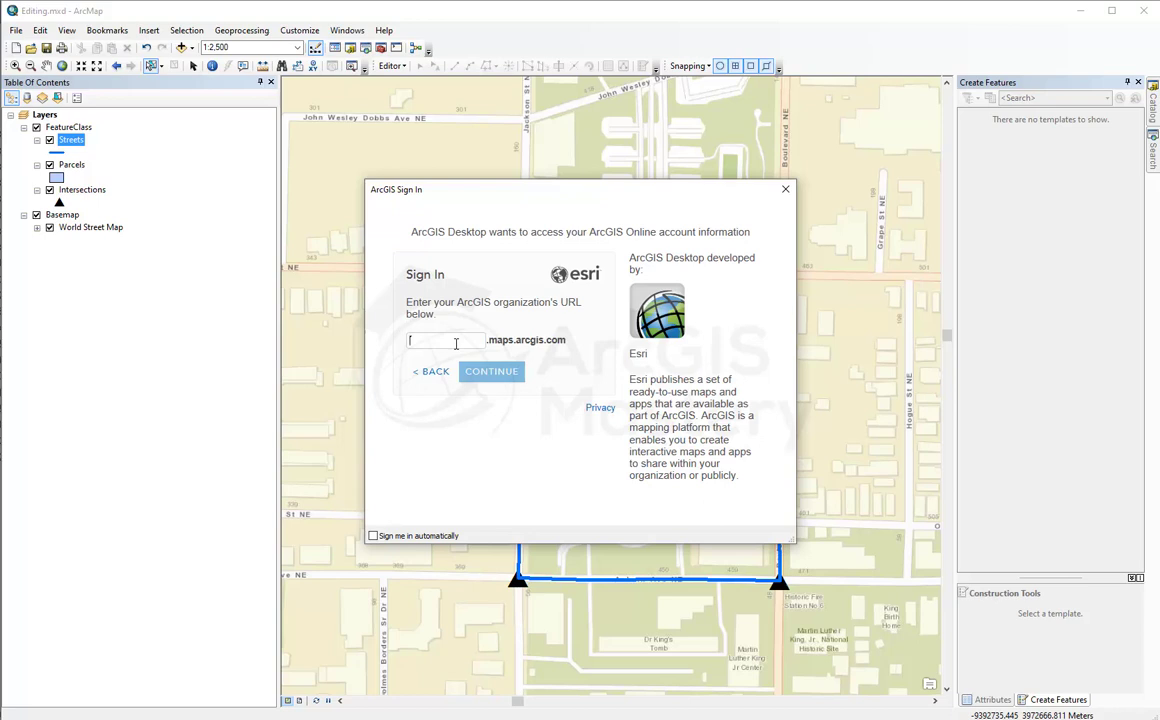
type("arcgismastery")
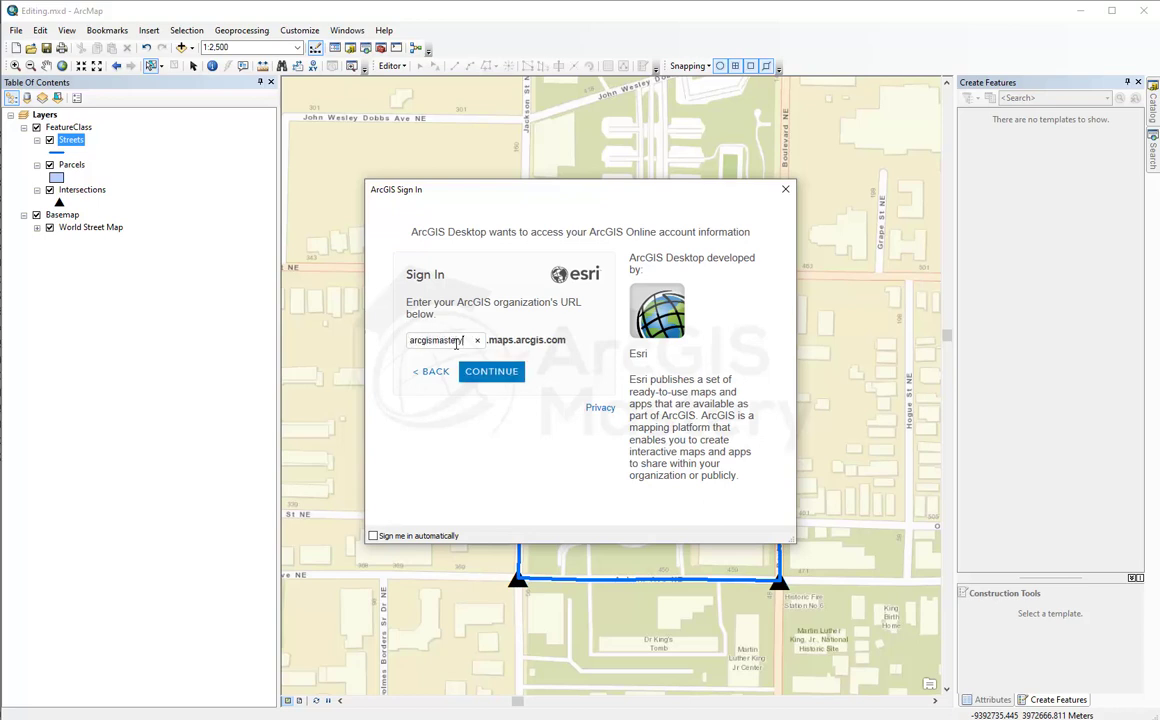
left_click(494, 376)
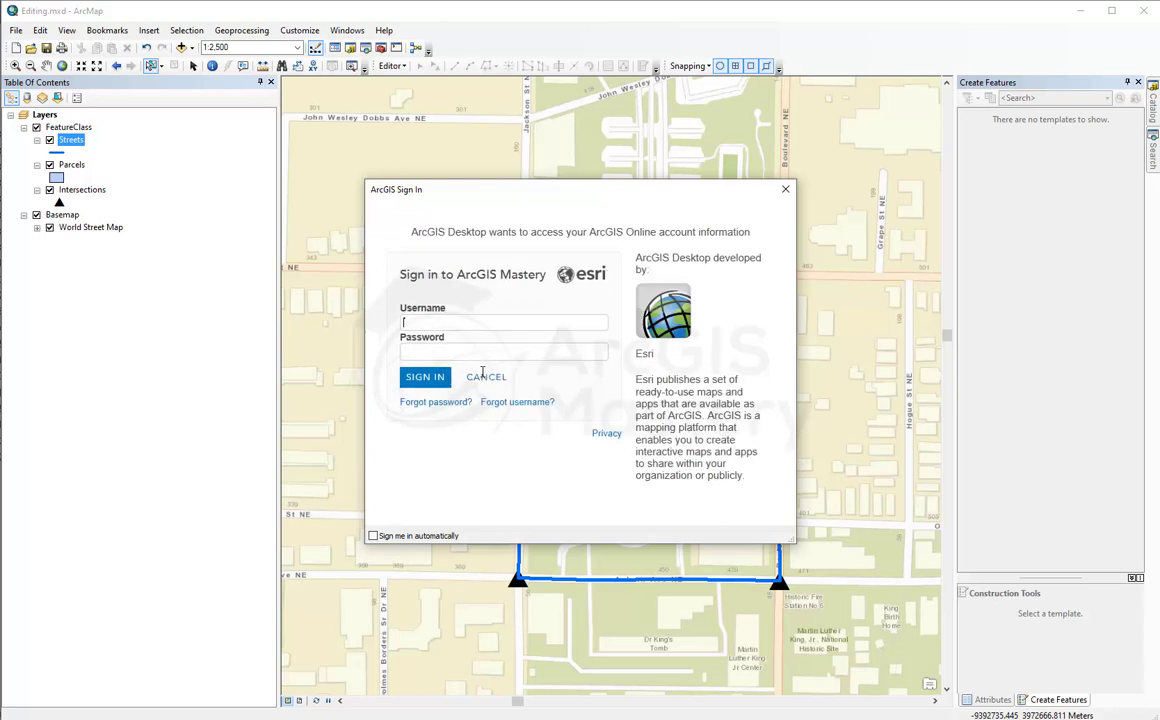
Enter the account username and password and sign in to the ArcGIS Mastery organization.
type("ArcGISMastery_Org")
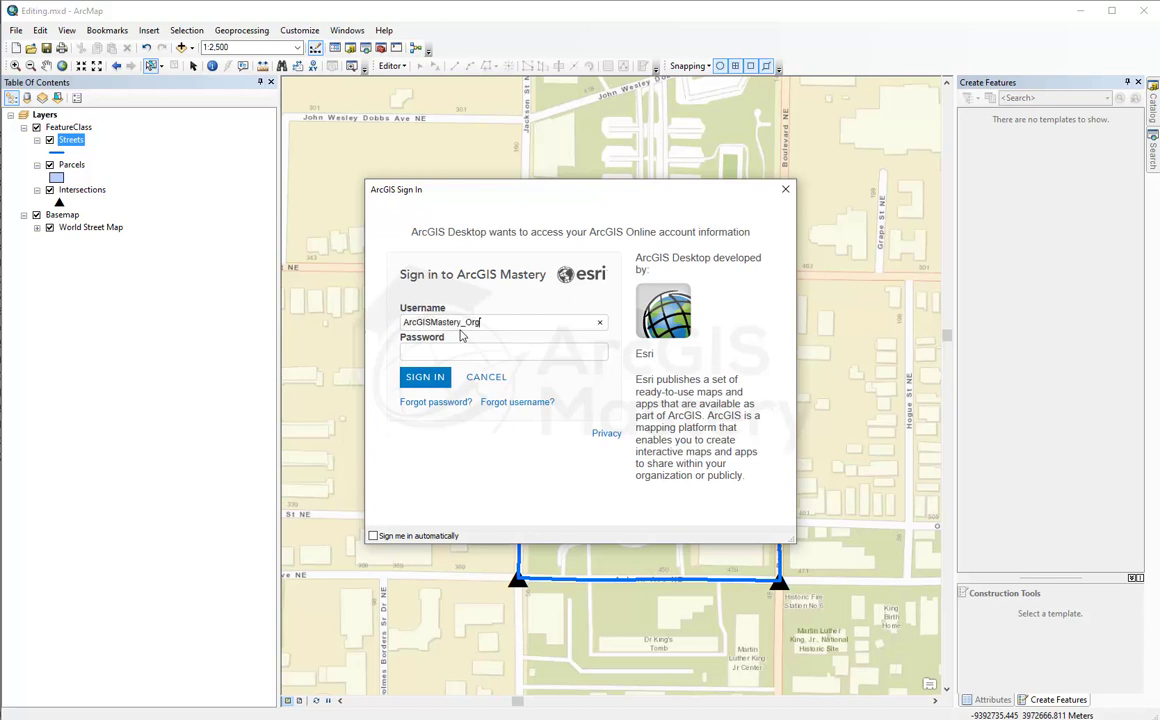
key("Tab")
type("•••••••••••")
left_click(425, 377)
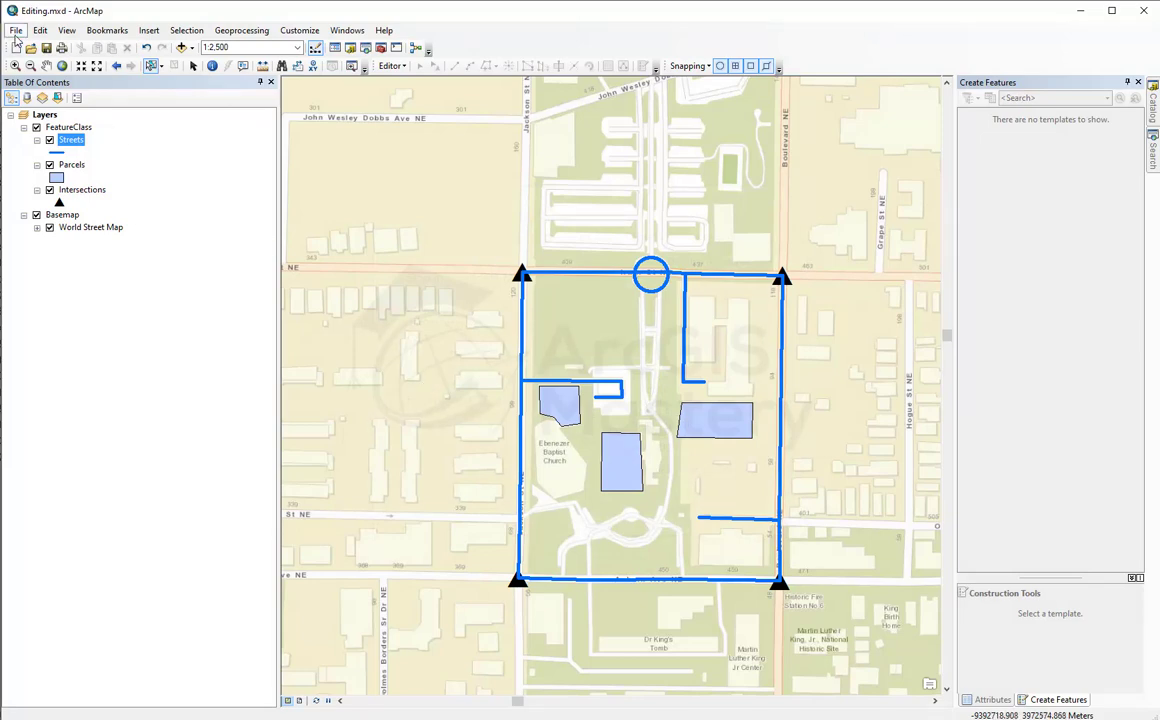
Share the map as a new published service, choosing the My Hosted Services (ArcGIS Mastery) connection.
left_click(15, 32)
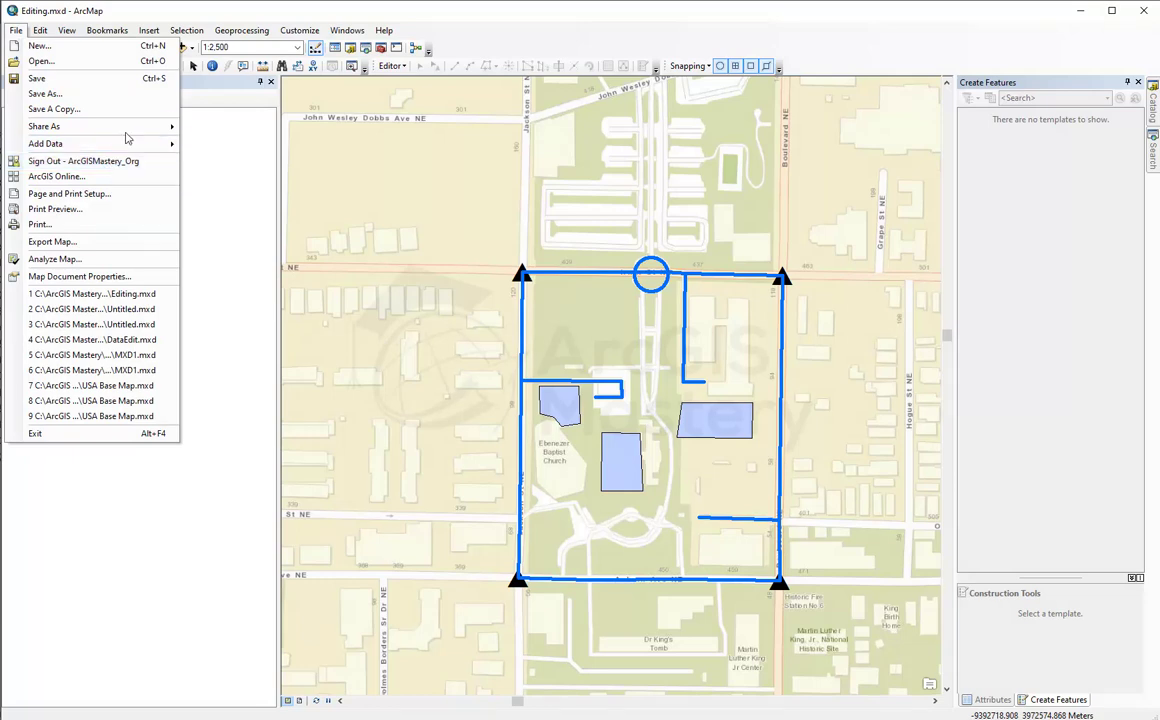
mouse_move(175, 130)
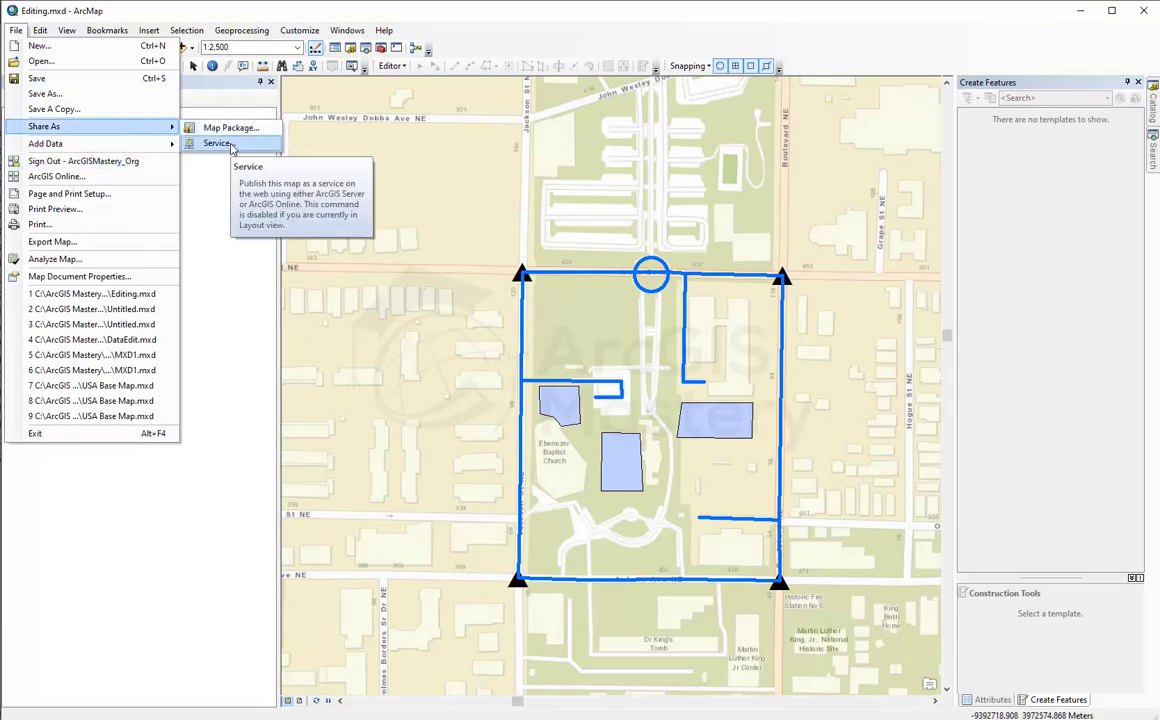
left_click(214, 143)
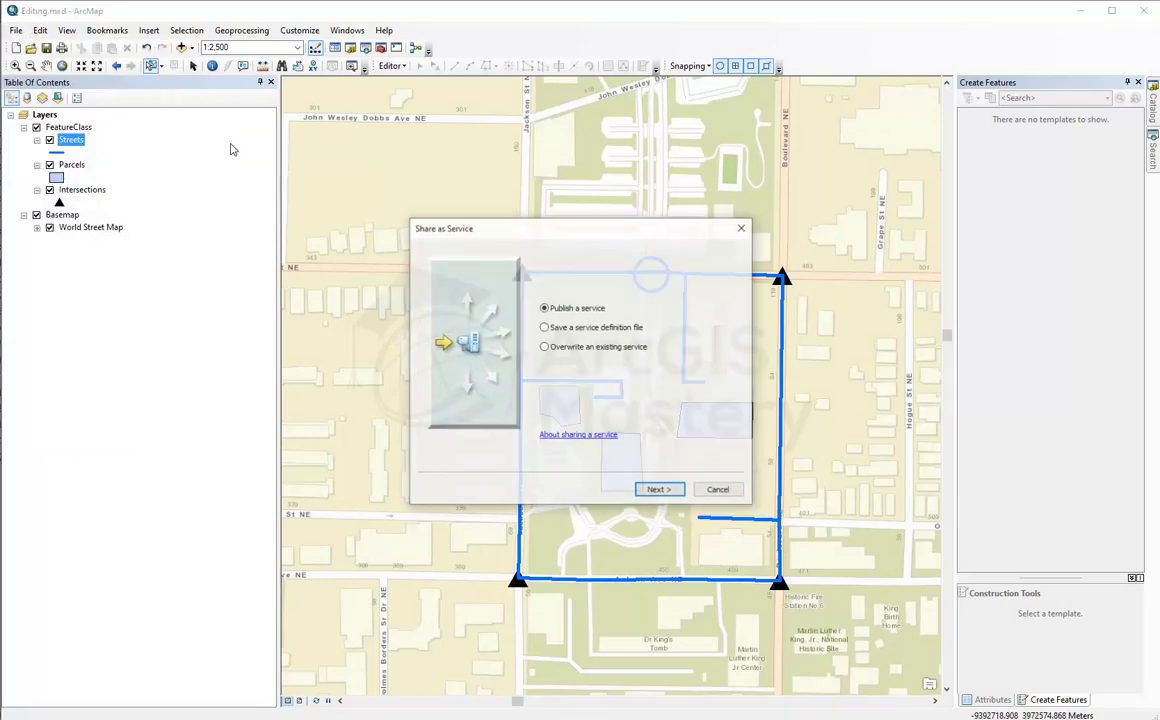
left_click(659, 490)
left_click(698, 278)
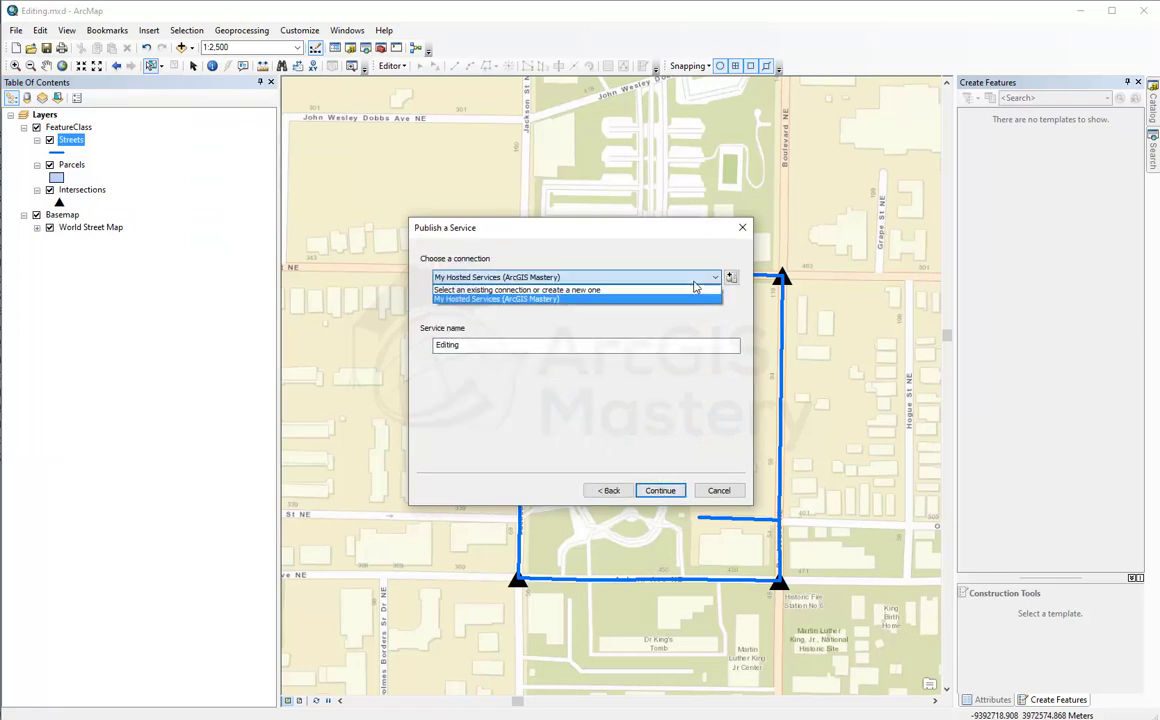
left_click(520, 299)
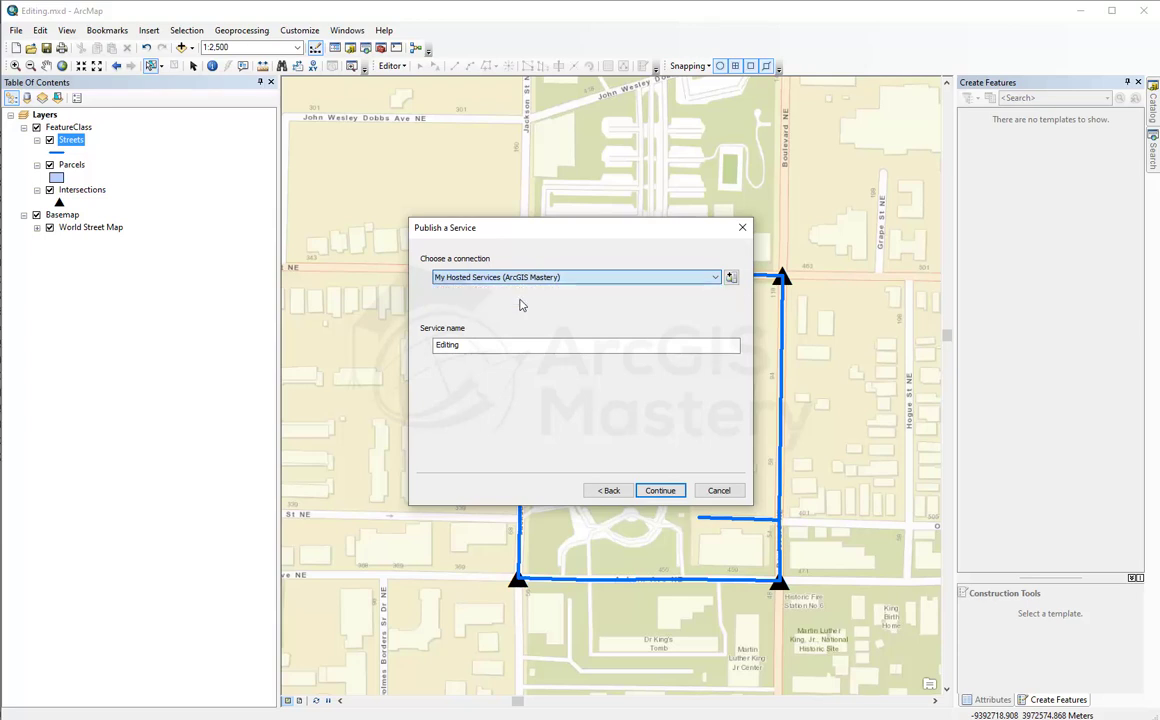
Name the service PublishMap and continue to the Service Editor.
left_click(467, 343)
left_click_drag(467, 343, 316, 322)
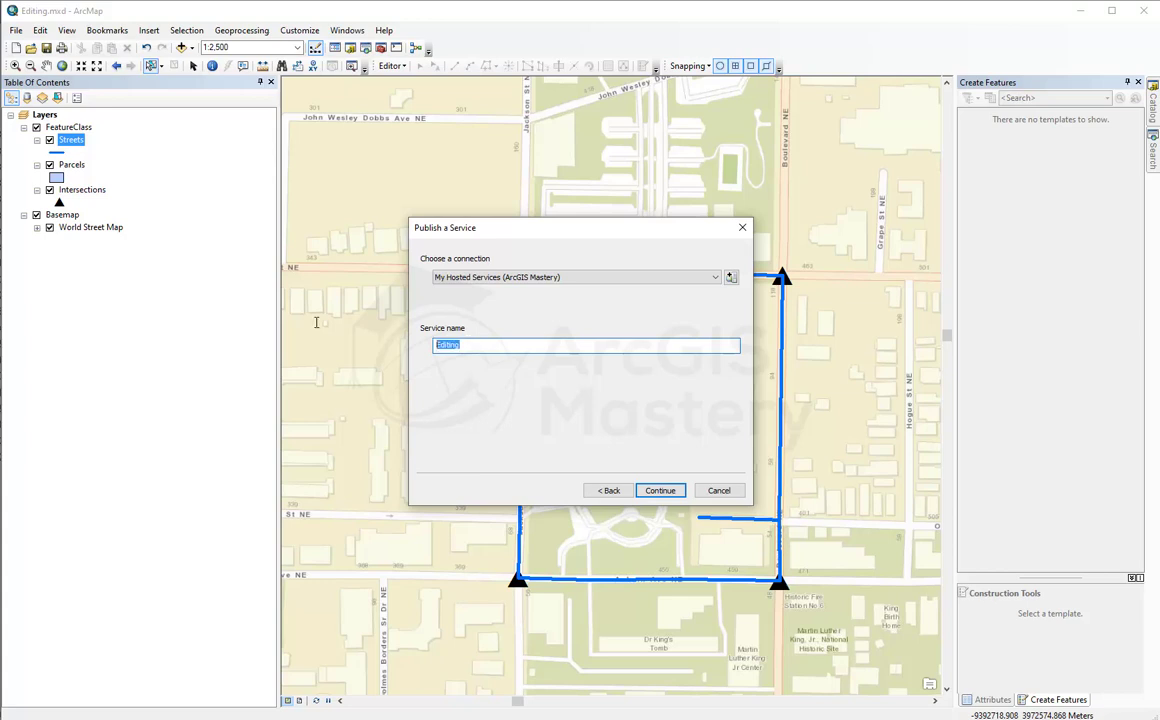
type("PublishMap")
left_click(659, 490)
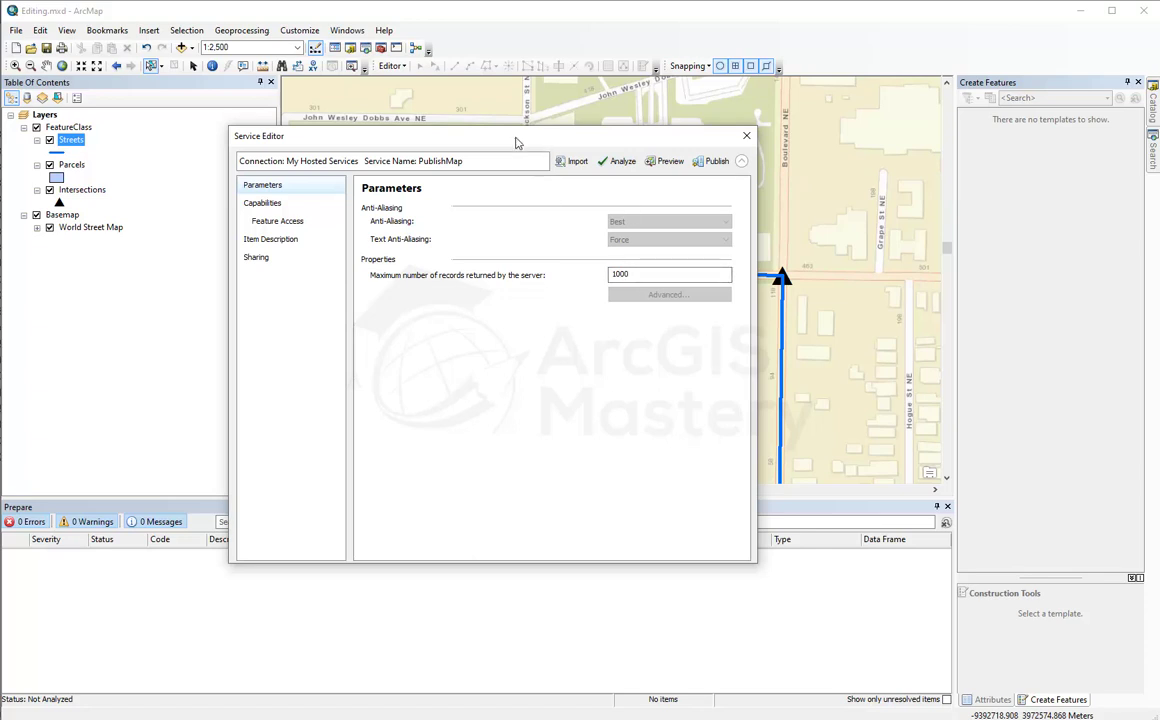
Allow the Create, Delete and Update operations in the service's Feature Access settings.
left_click_drag(500, 135, 297, 134)
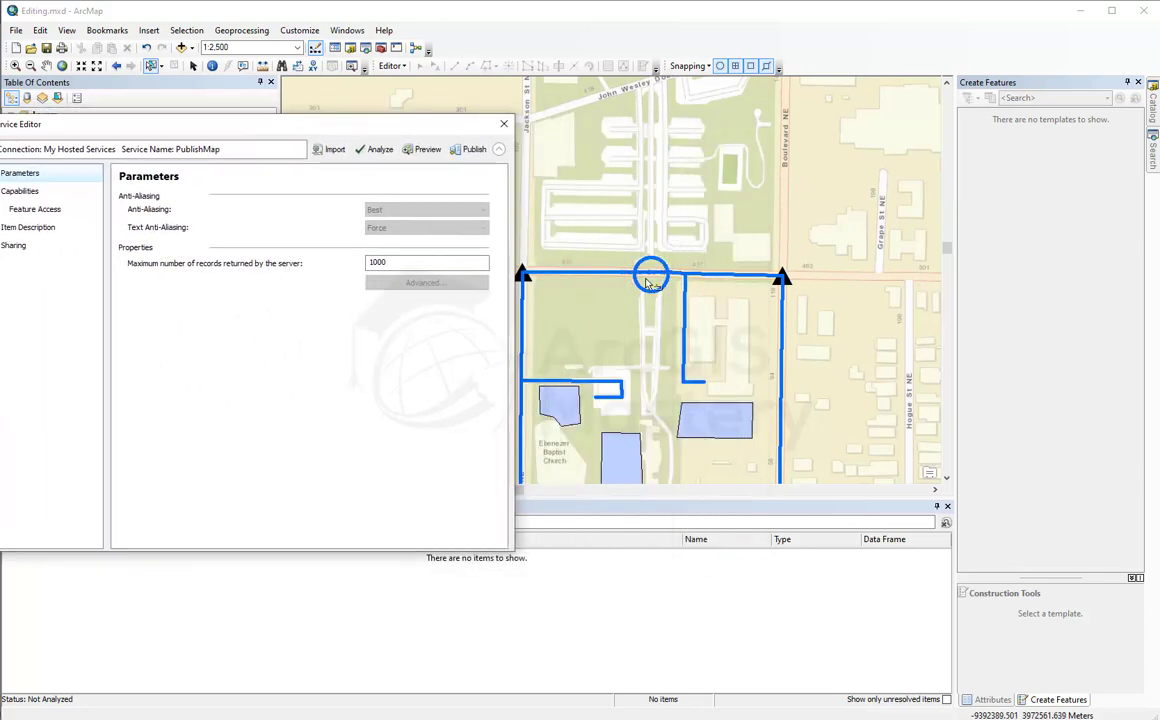
left_click(36, 212)
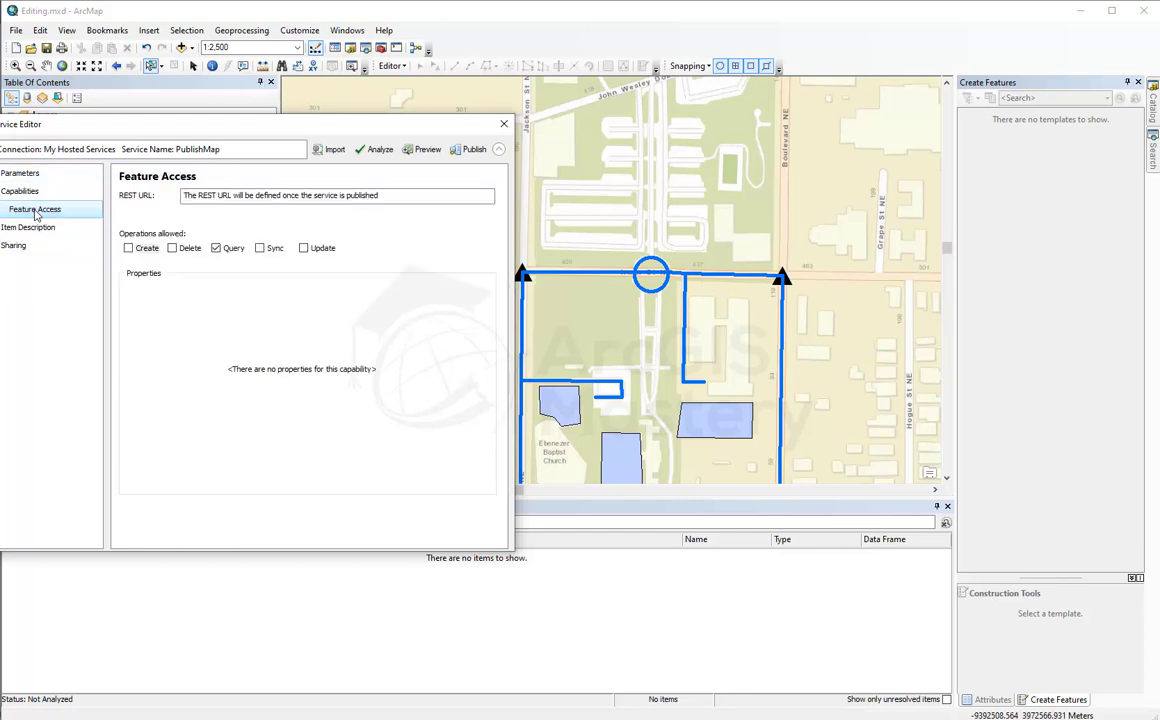
left_click(128, 248)
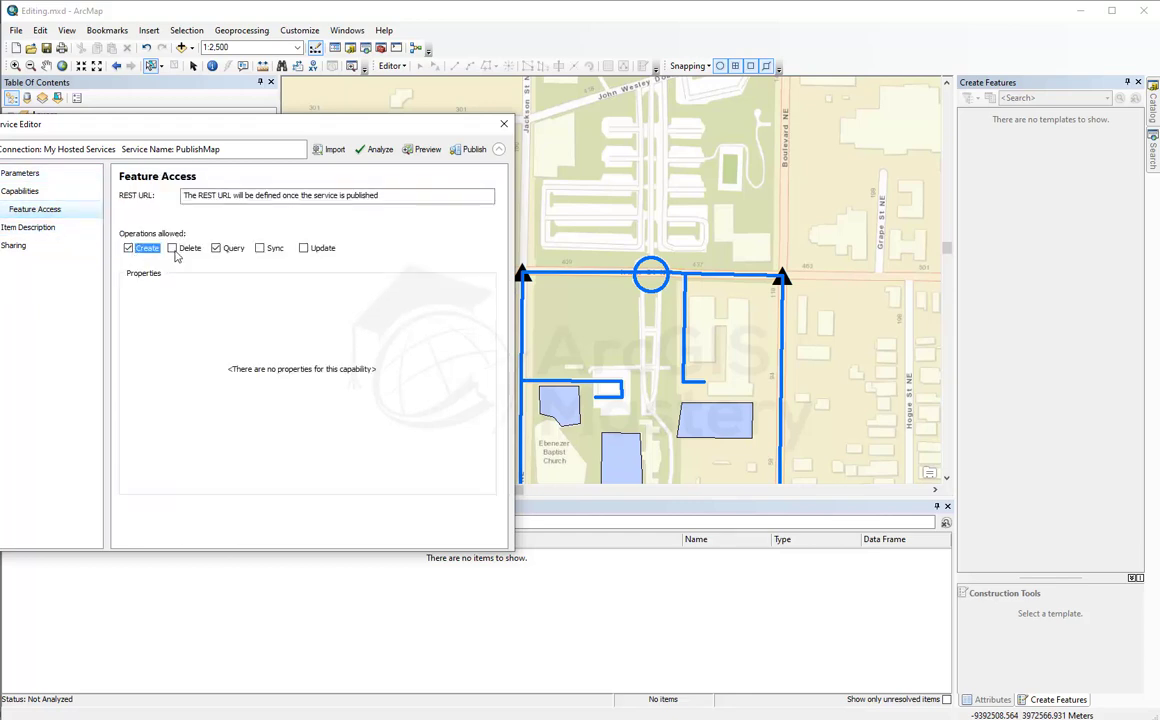
left_click(174, 250)
Analyze the service and open the item description from the Missing Tags error.
left_click(378, 152)
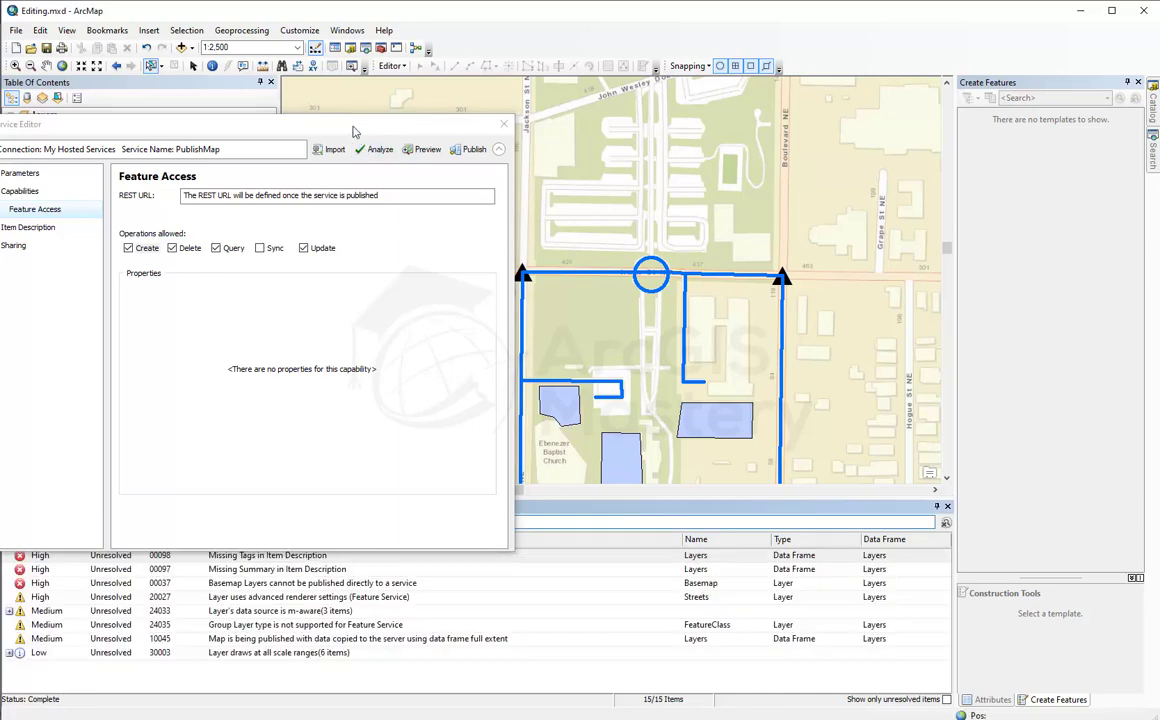
left_click_drag(351, 130, 410, 52)
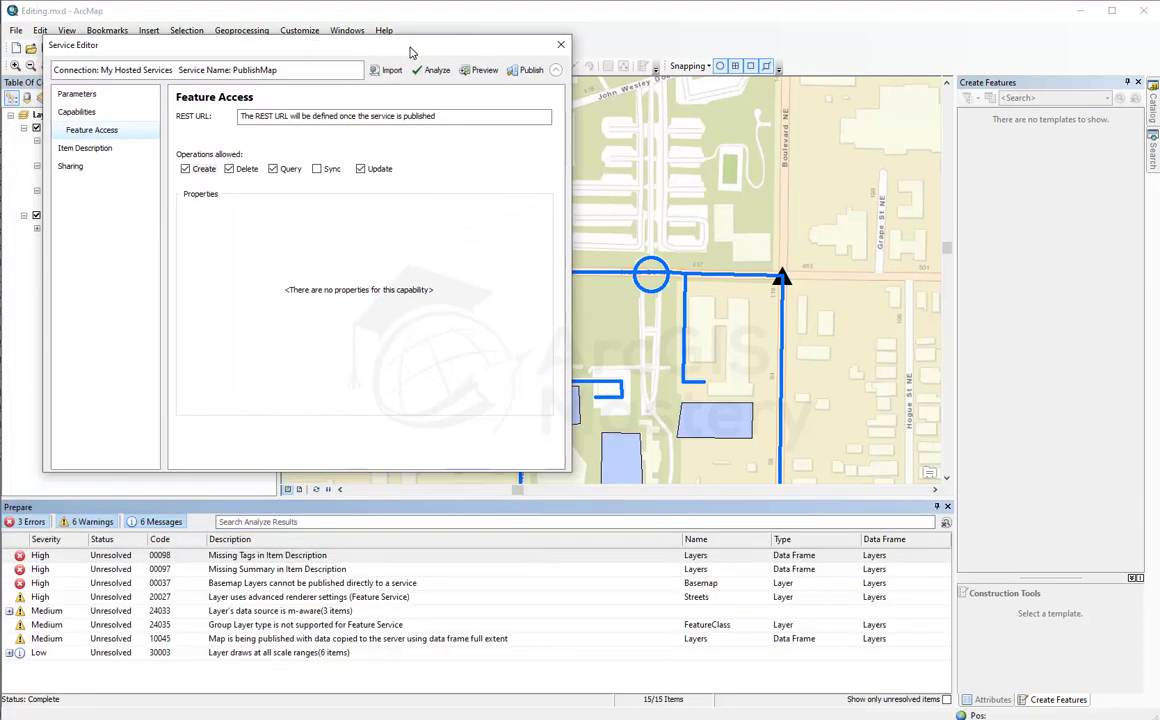
double_click(241, 557)
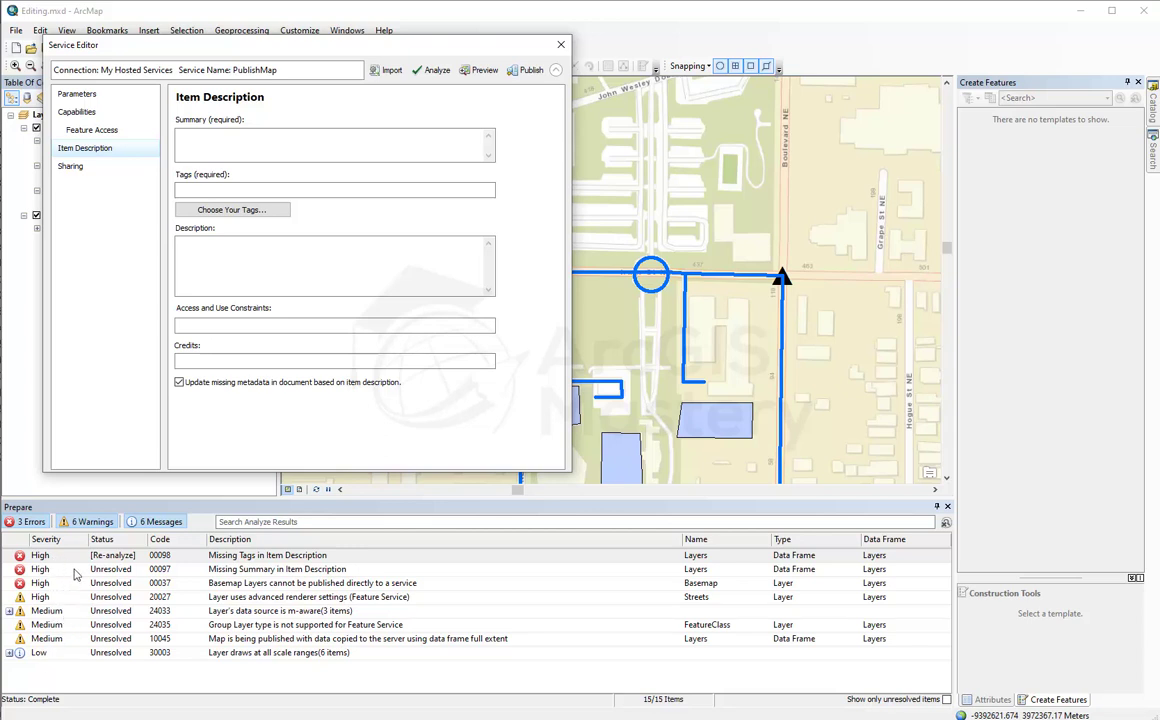
Fill in the item description's summary and description with "Publish Map" and re-analyze the service.
double_click(241, 556)
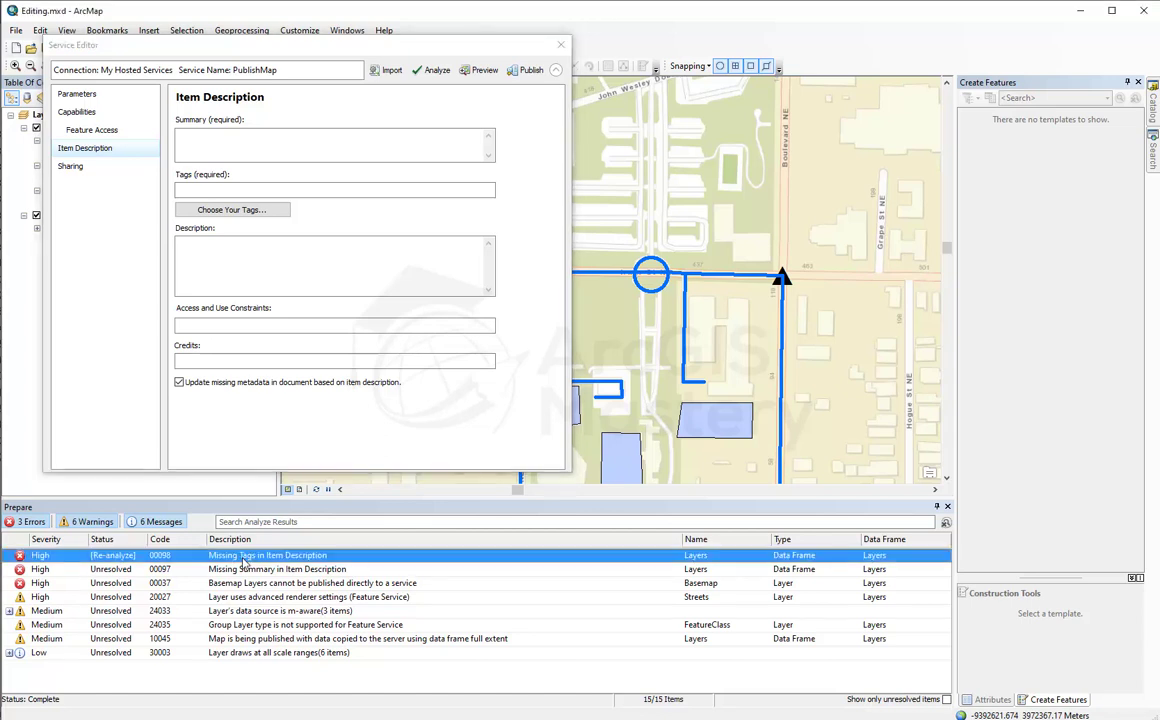
left_click(253, 145)
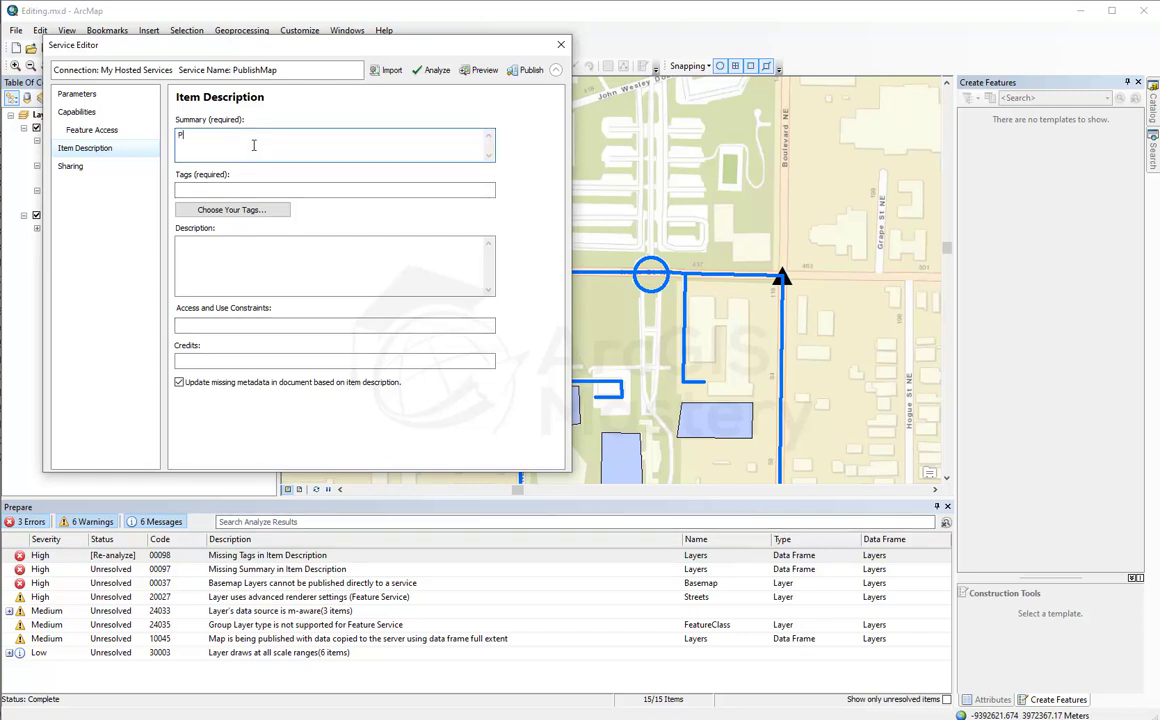
type("Publish Map")
key("ctrl+a")
key("ctrl+c")
left_click(240, 268)
key("ctrl+v")
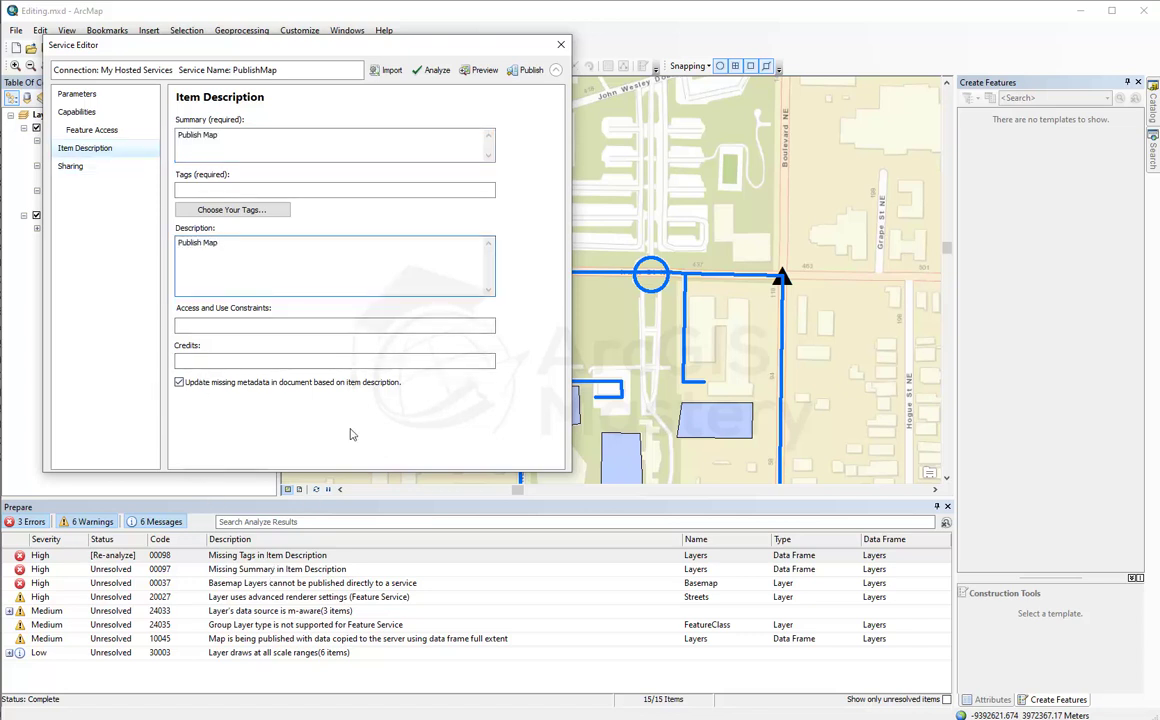
left_click(437, 72)
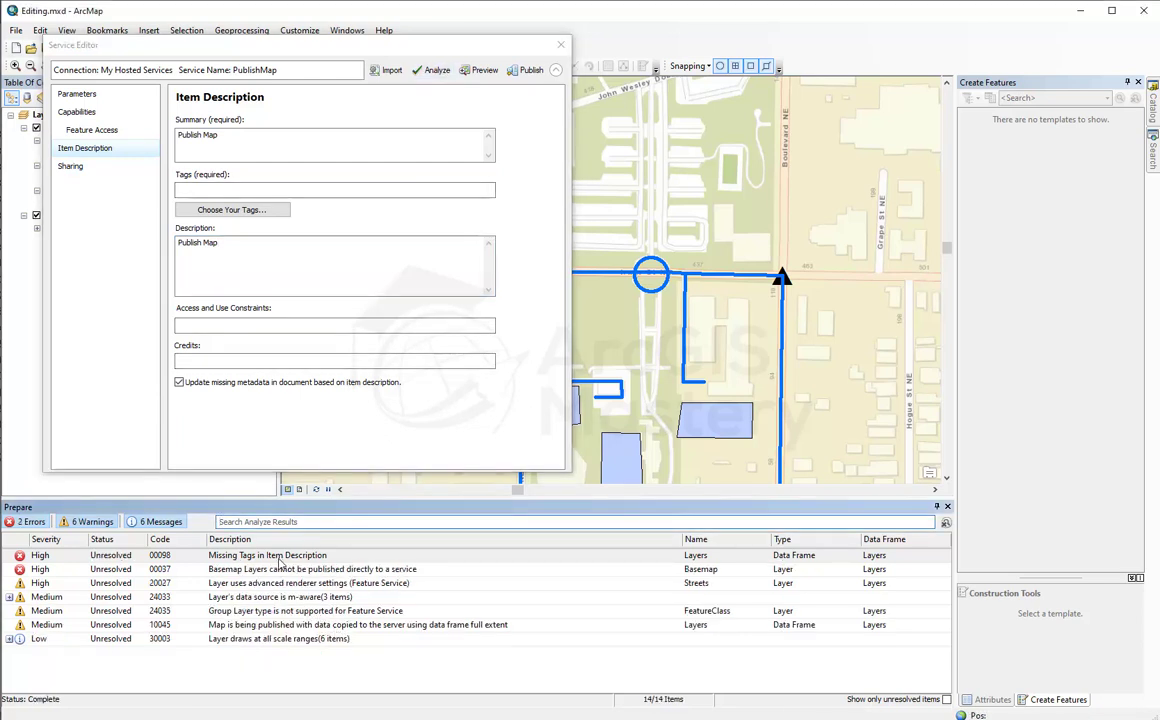
Resolve the Missing Tags error by entering the tag "Publish Map", and analyze the service again.
double_click(280, 558)
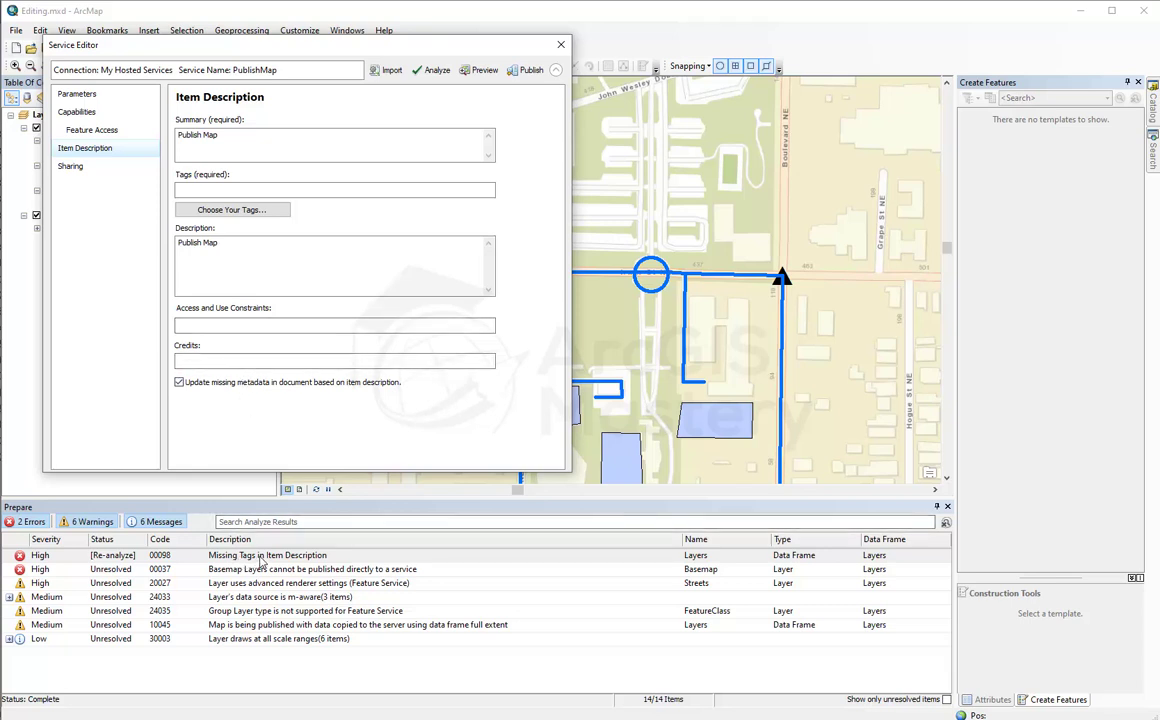
left_click(228, 190)
type("Publish Map")
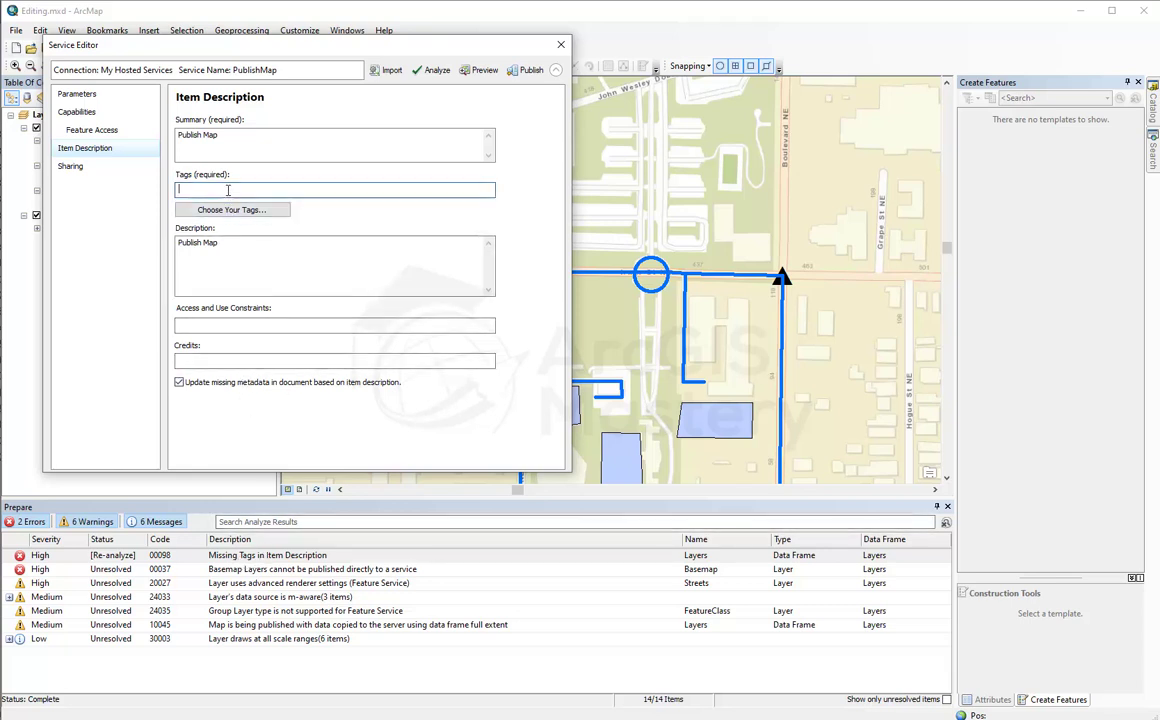
left_click(433, 70)
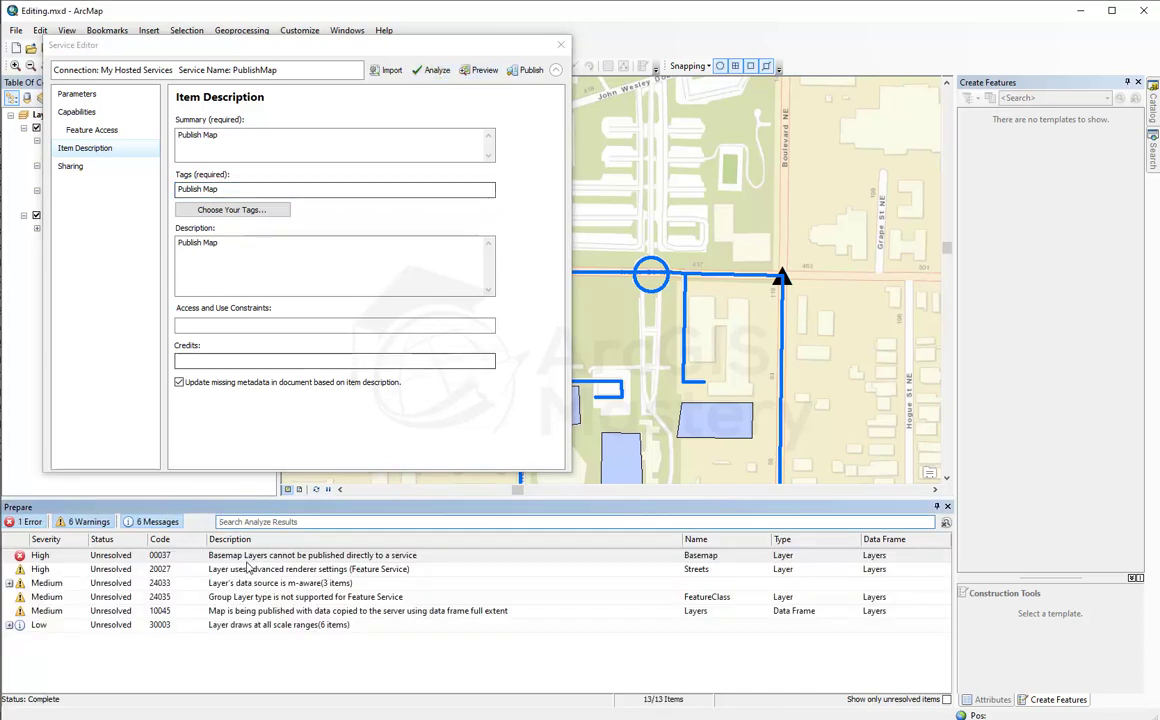
Remove the Basemap layer flagged by the analysis error, re-analyze and publish the service.
left_click(310, 556)
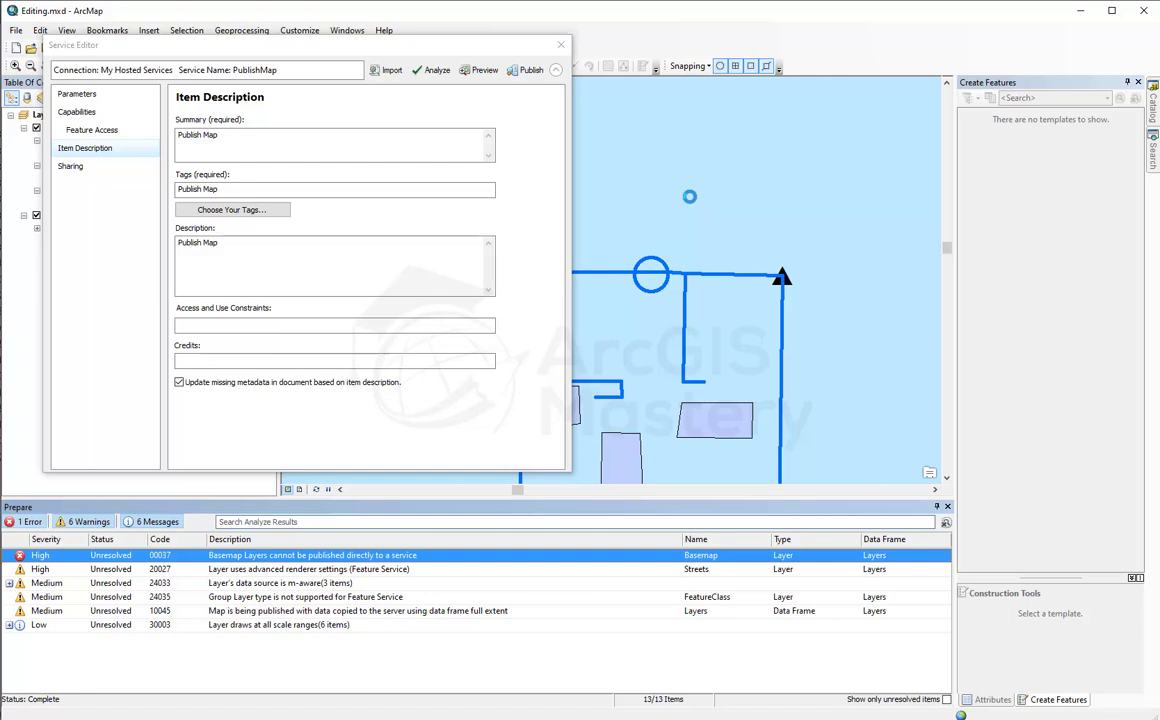
left_click(432, 72)
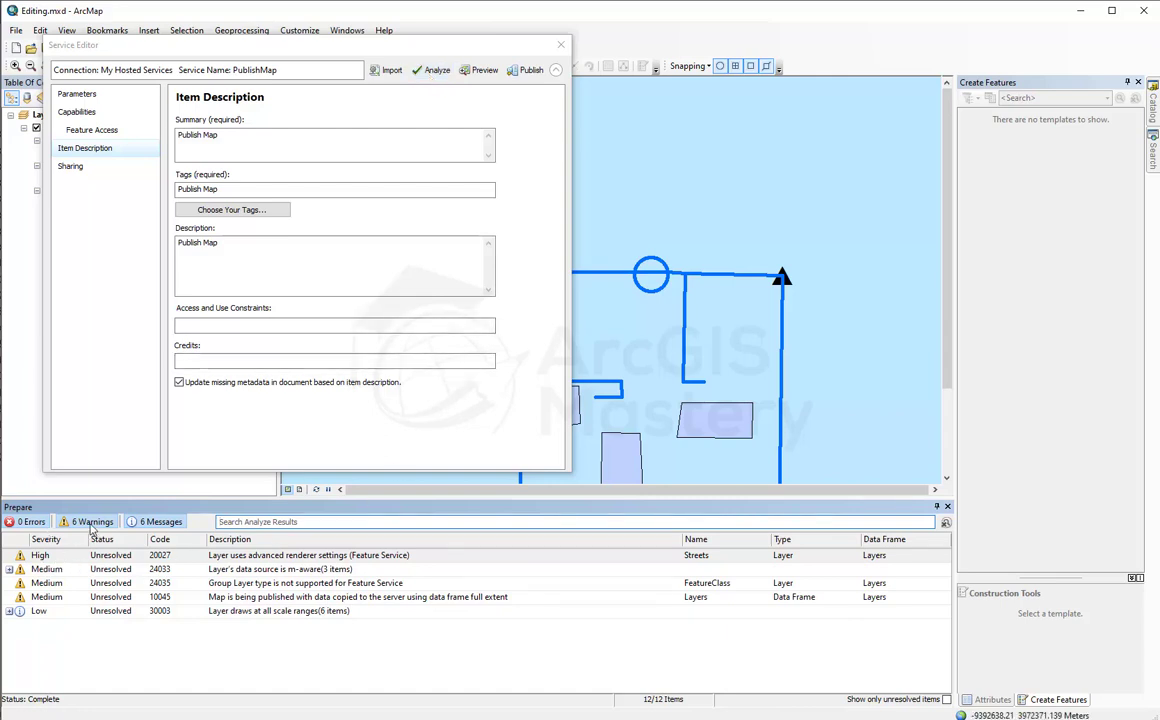
left_click(529, 72)
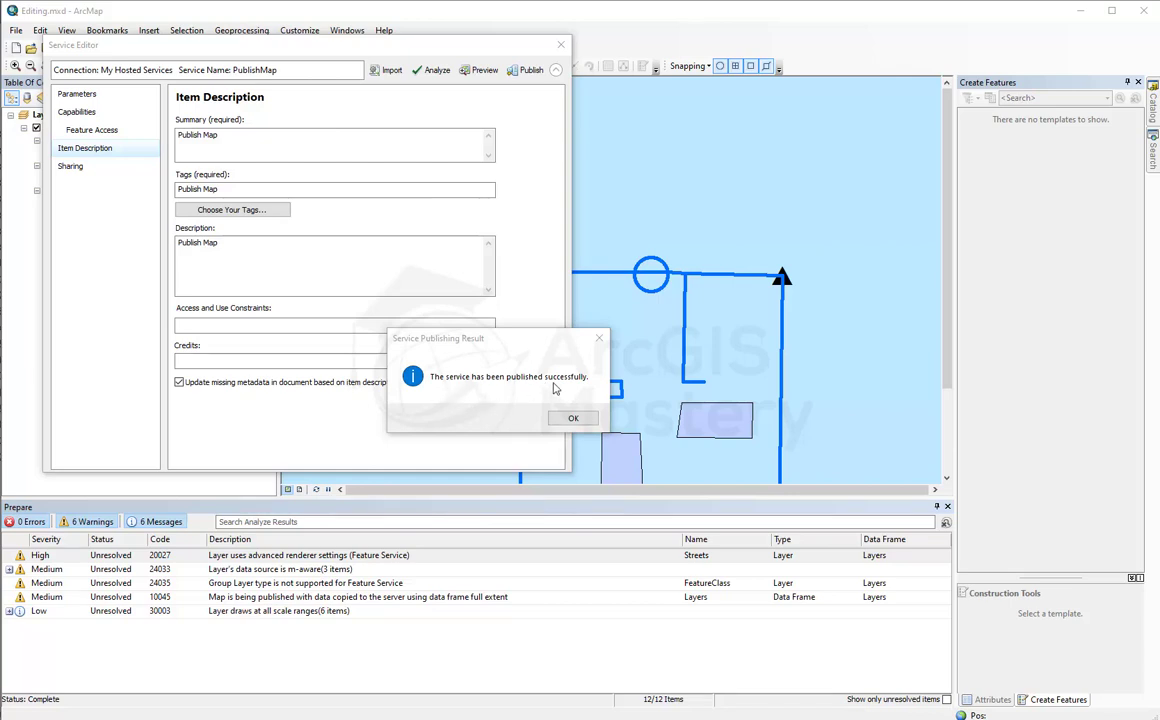
left_click(573, 418)
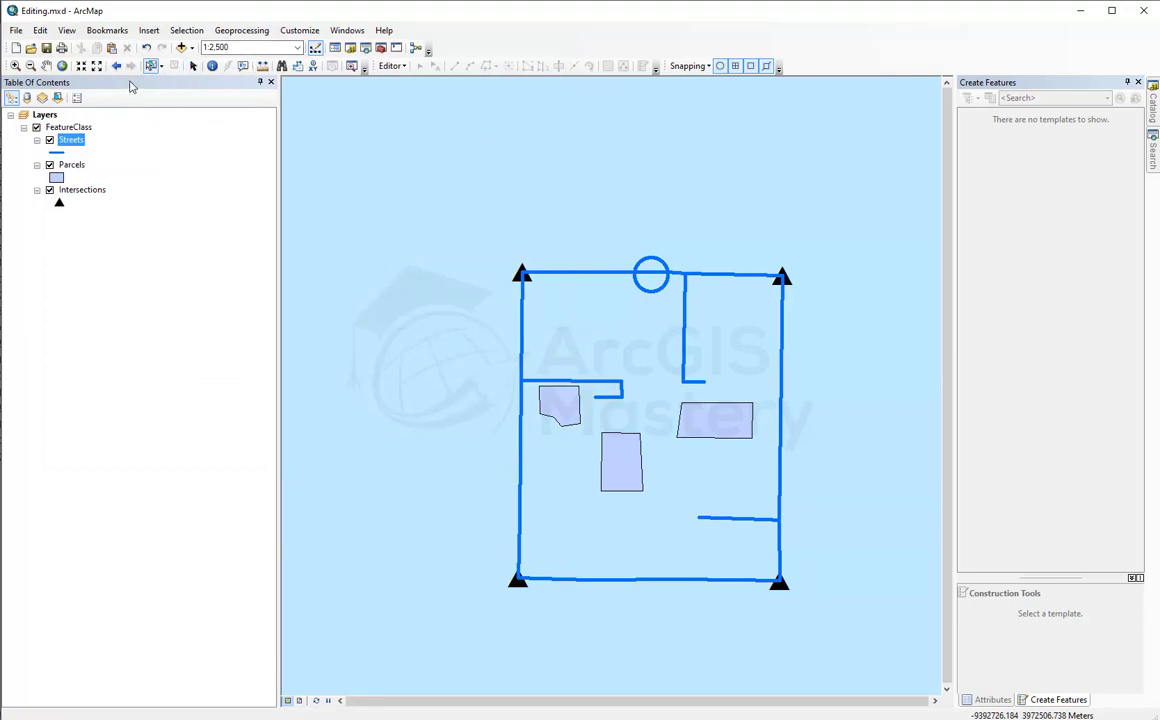
left_click(191, 48)
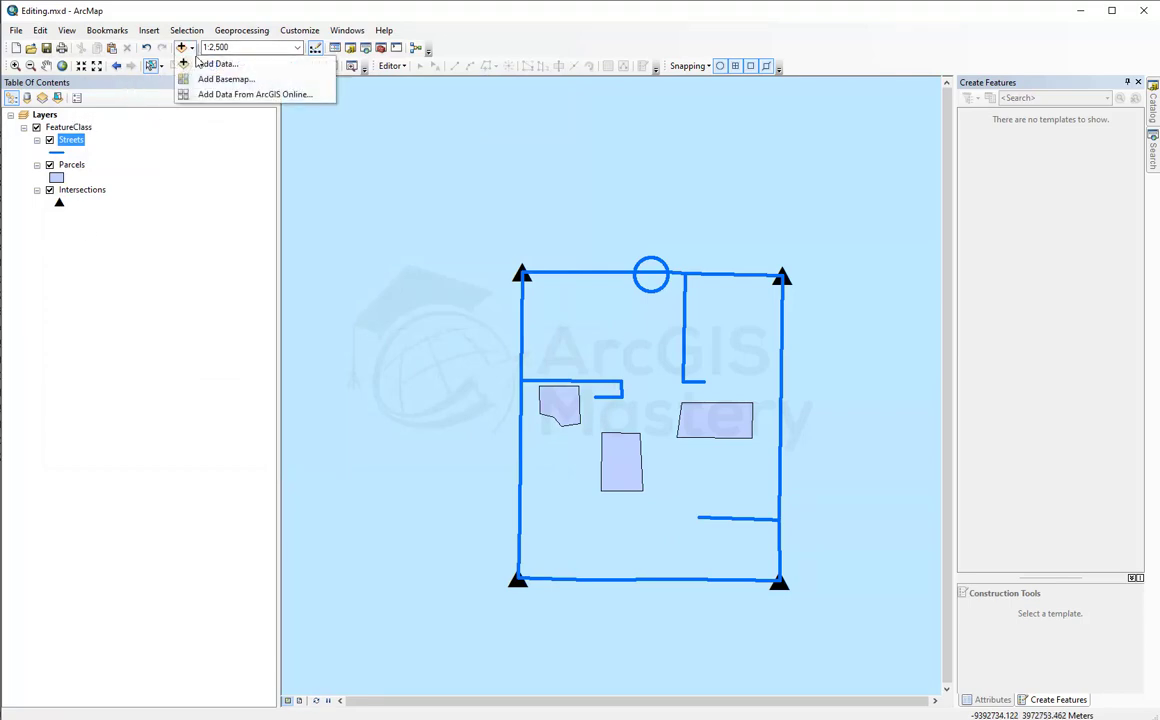
left_click(224, 79)
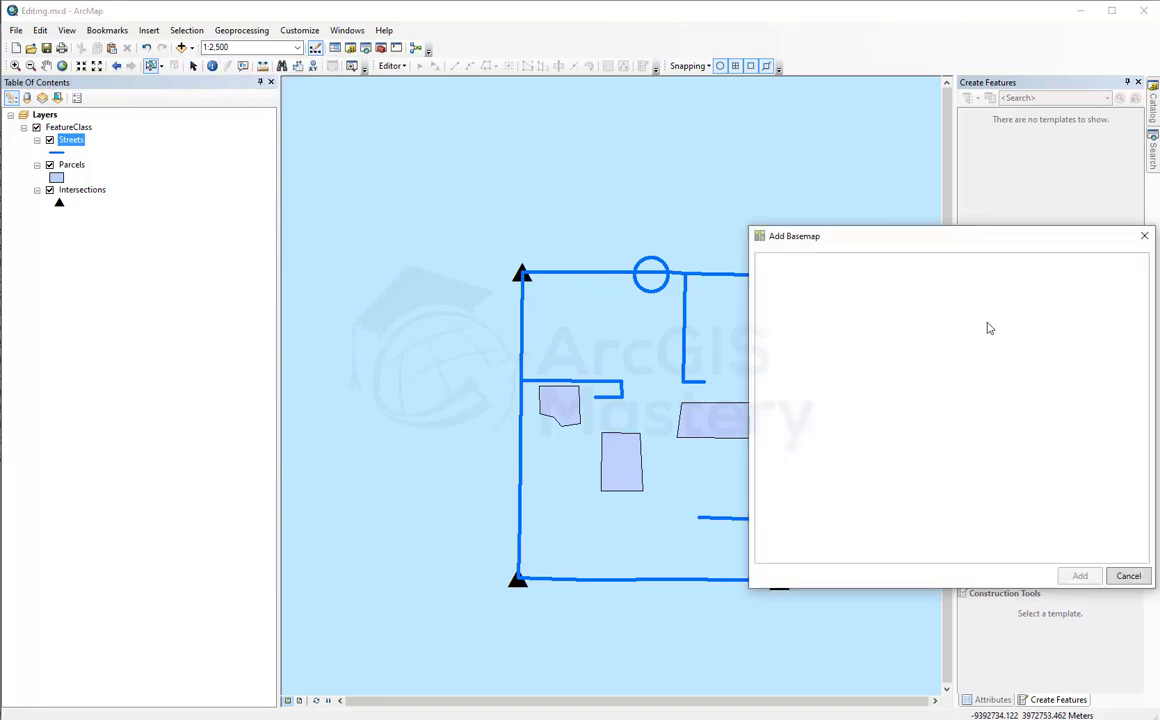
key("Escape")
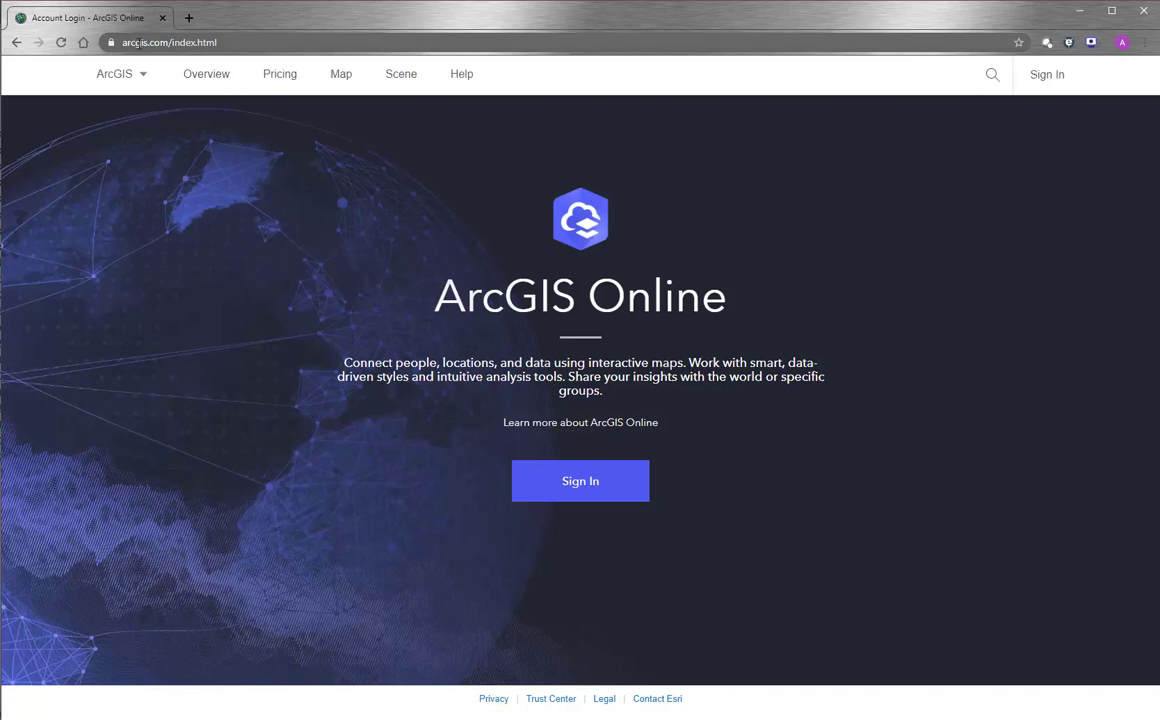
Switch to the browser and sign in to ArcGIS Online with the Arcgismastery enterprise login.
left_click(1049, 80)
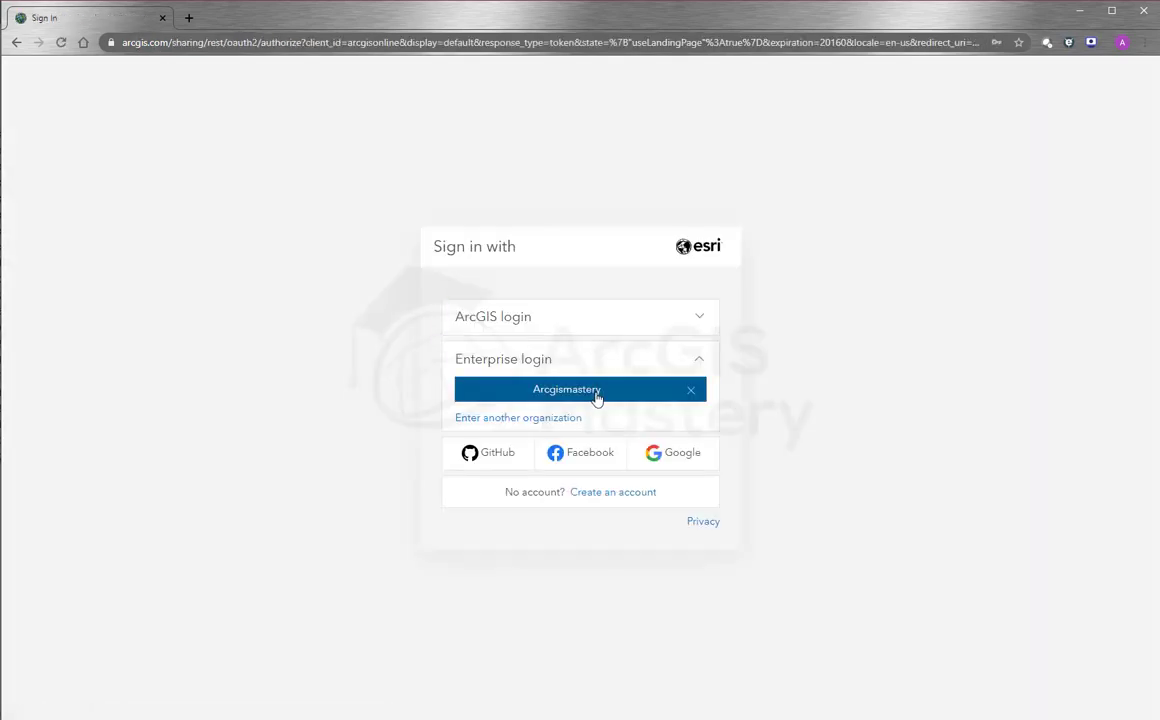
left_click(597, 393)
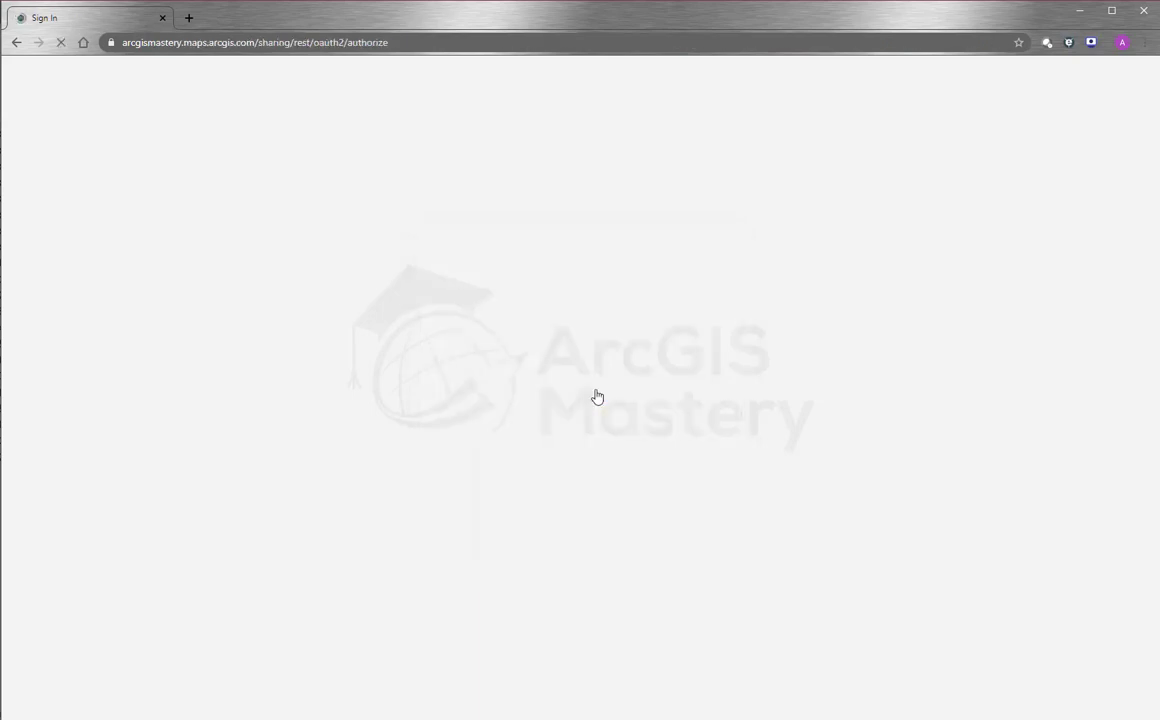
left_click(581, 425)
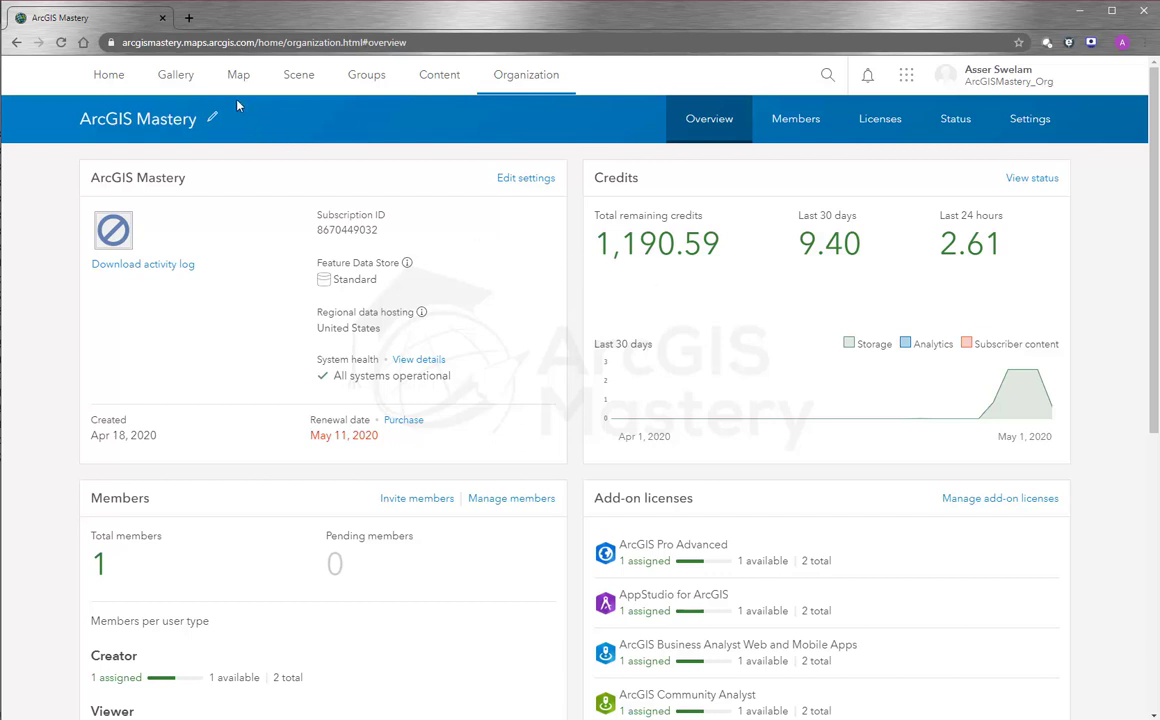
Open the hosted feature layer PublishMap from the organization account's content and display it in Map Viewer.
left_click(463, 78)
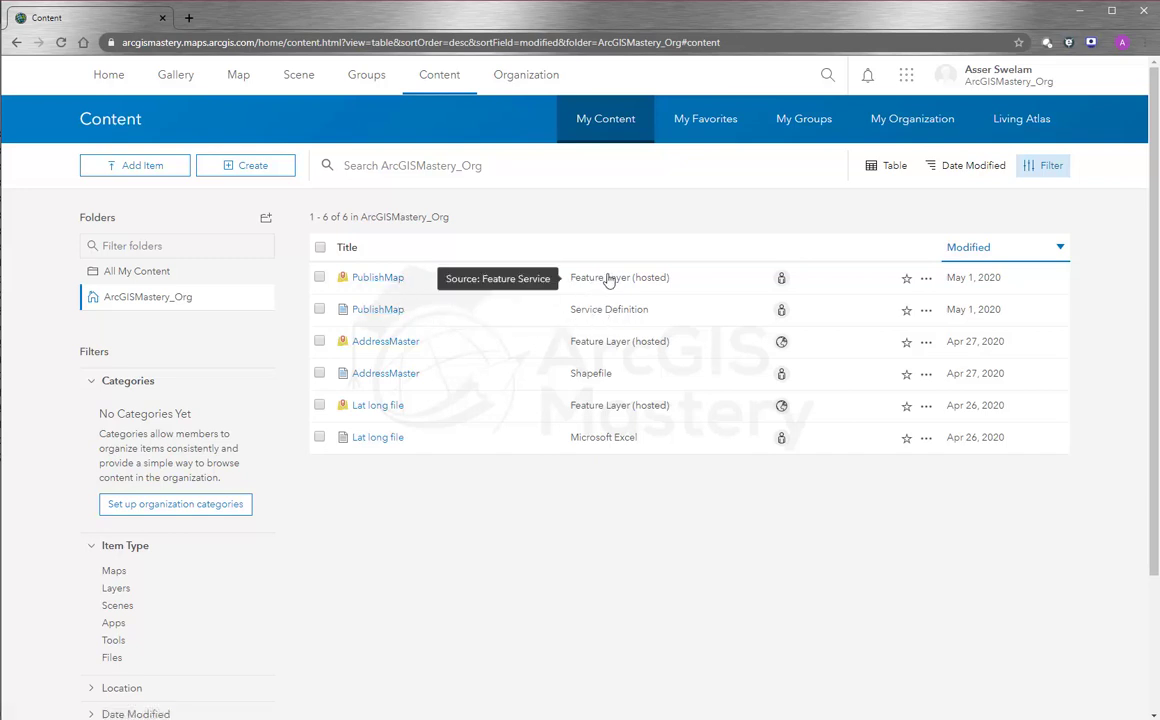
left_click(390, 280)
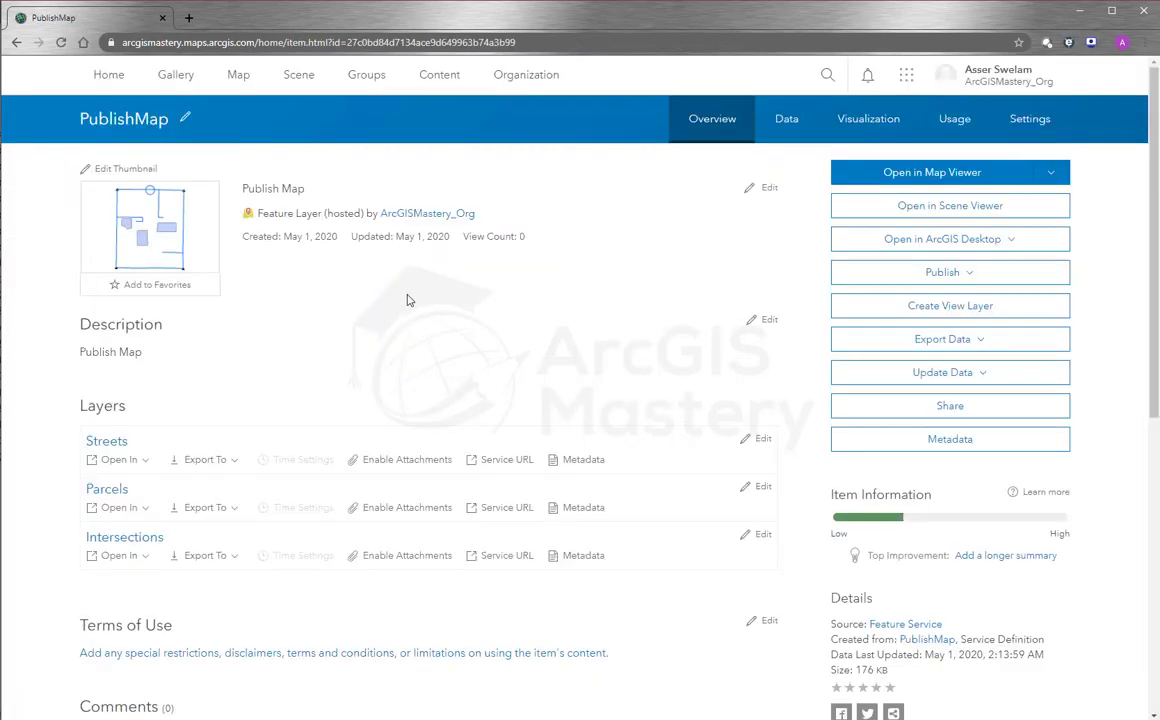
mouse_move(185, 278)
left_click(890, 168)
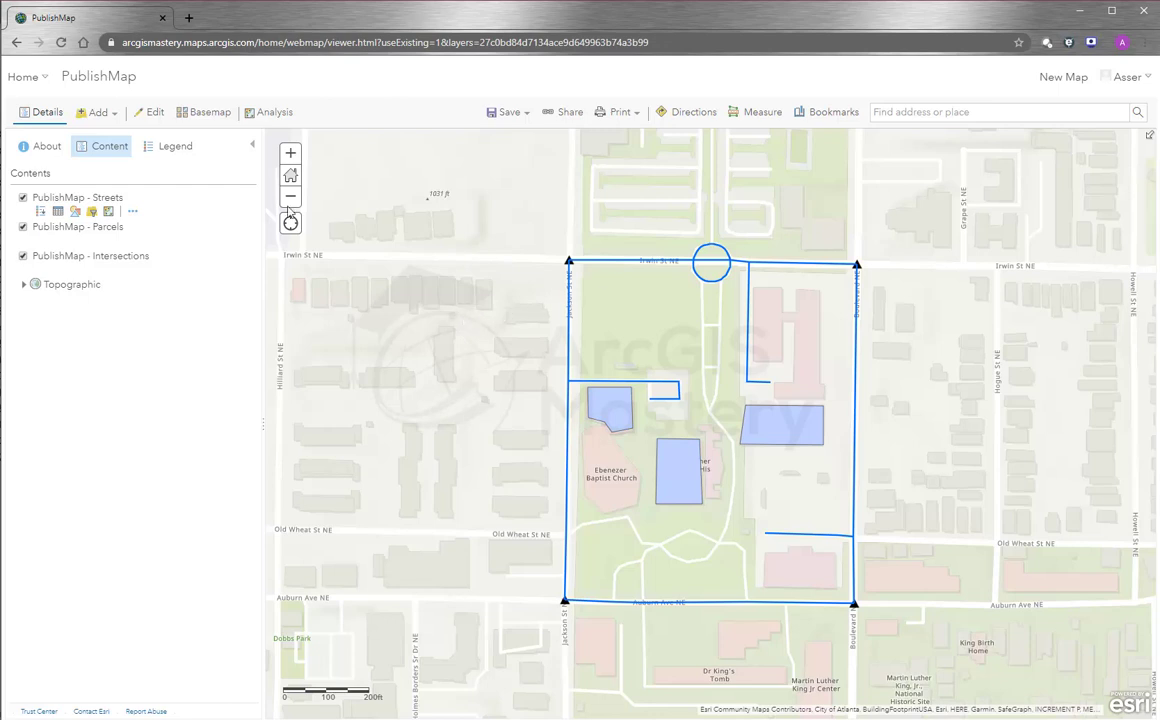
Start editing the layers and add an Intersections point inside the street block, just south of the circle, leaving its attributes blank.
left_click(152, 114)
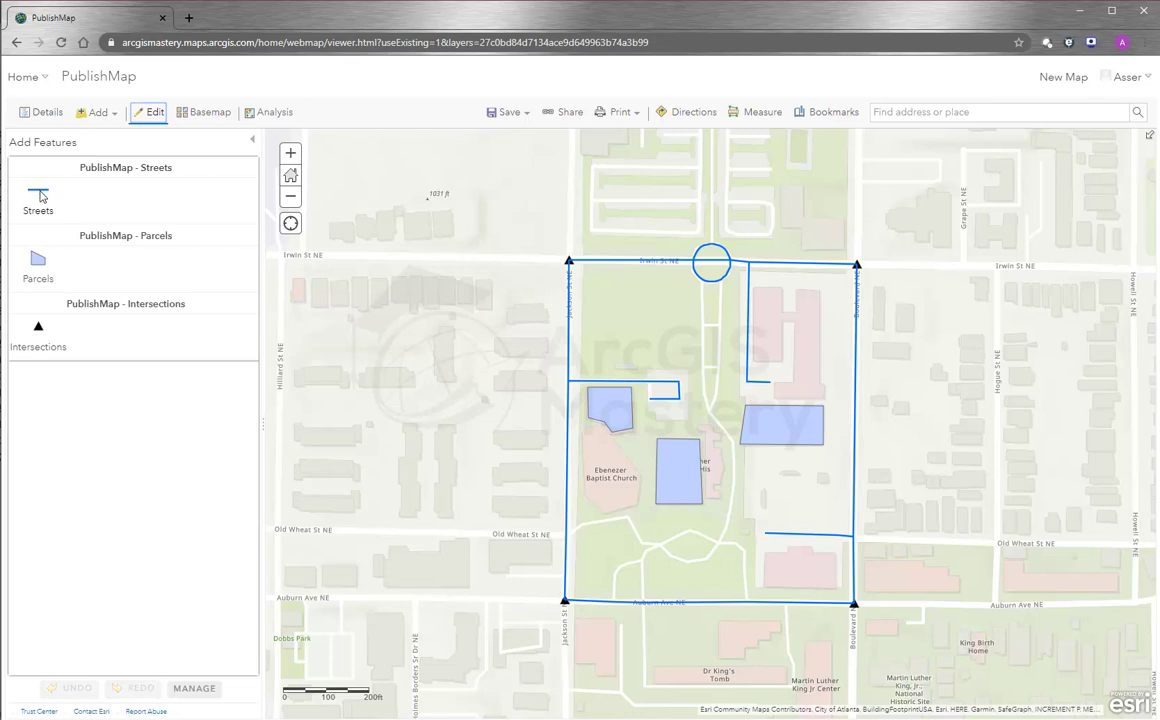
left_click(40, 337)
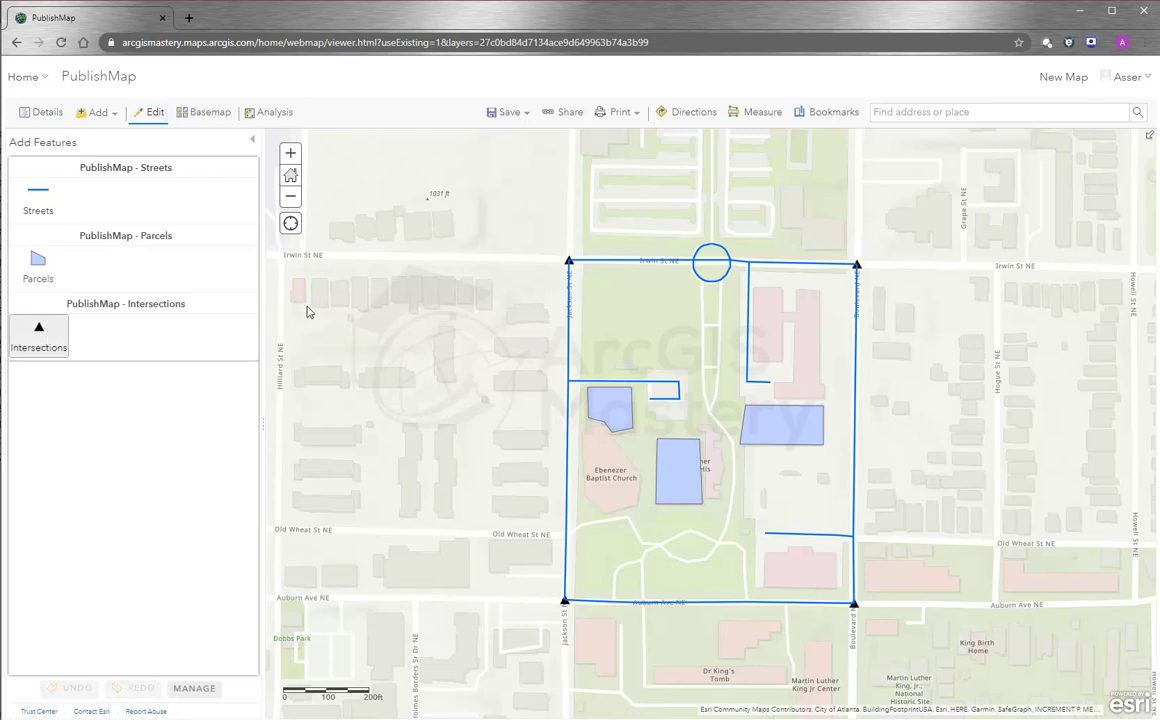
left_click(689, 326)
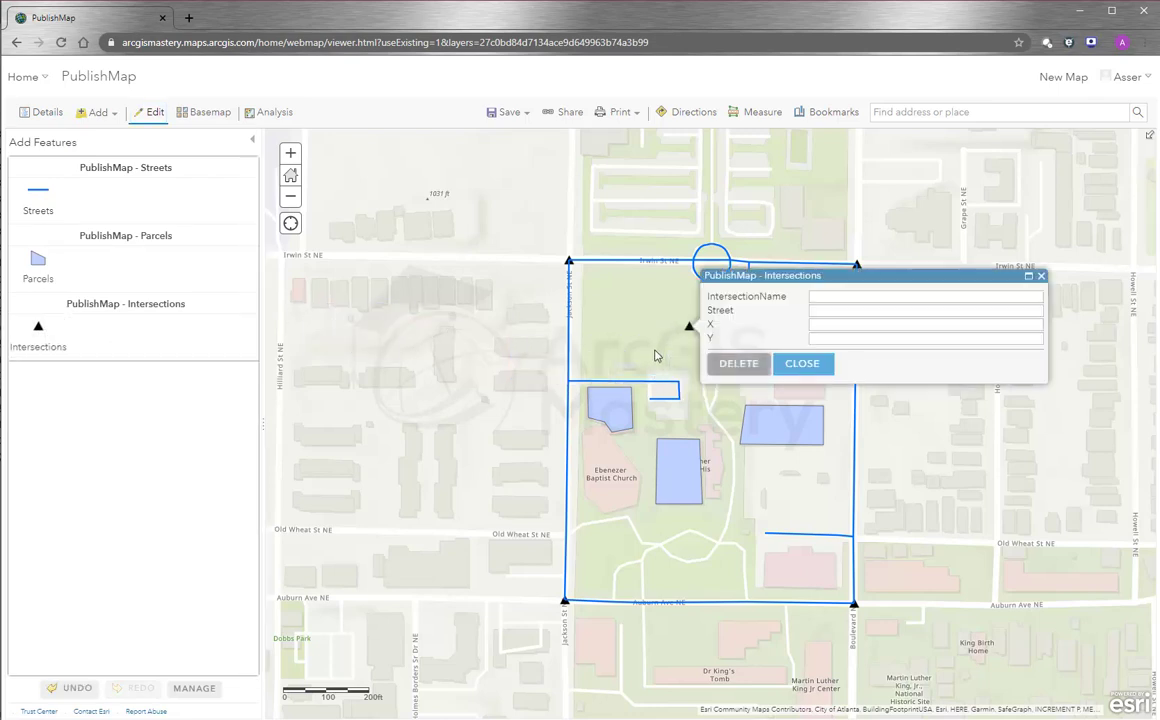
left_click(795, 365)
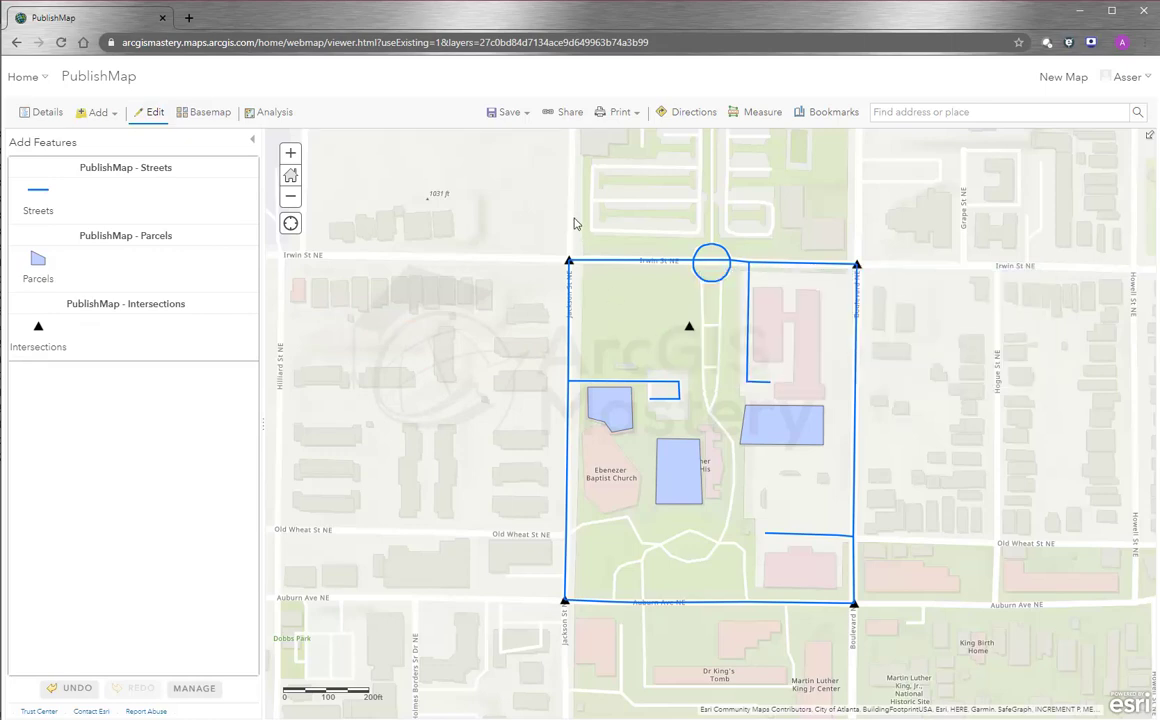
Add another Intersections point on Jackson St NE, just north of the block's northwest corner, with blank attributes.
left_click(50, 330)
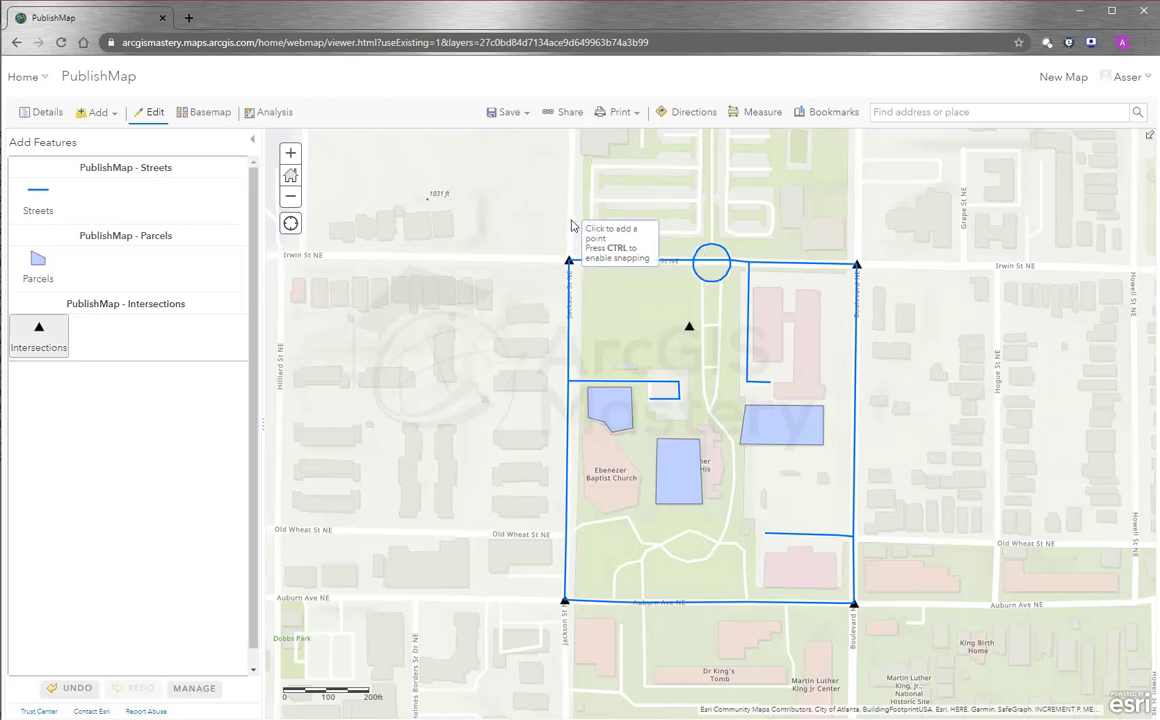
left_click(572, 224)
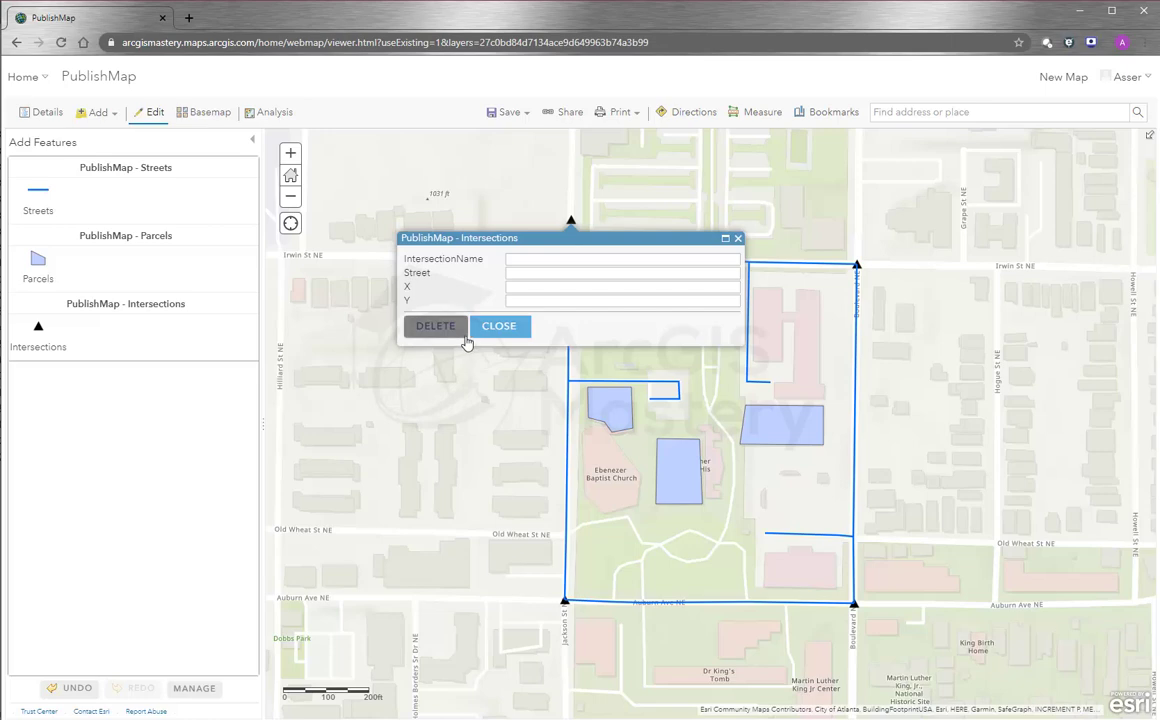
left_click(503, 330)
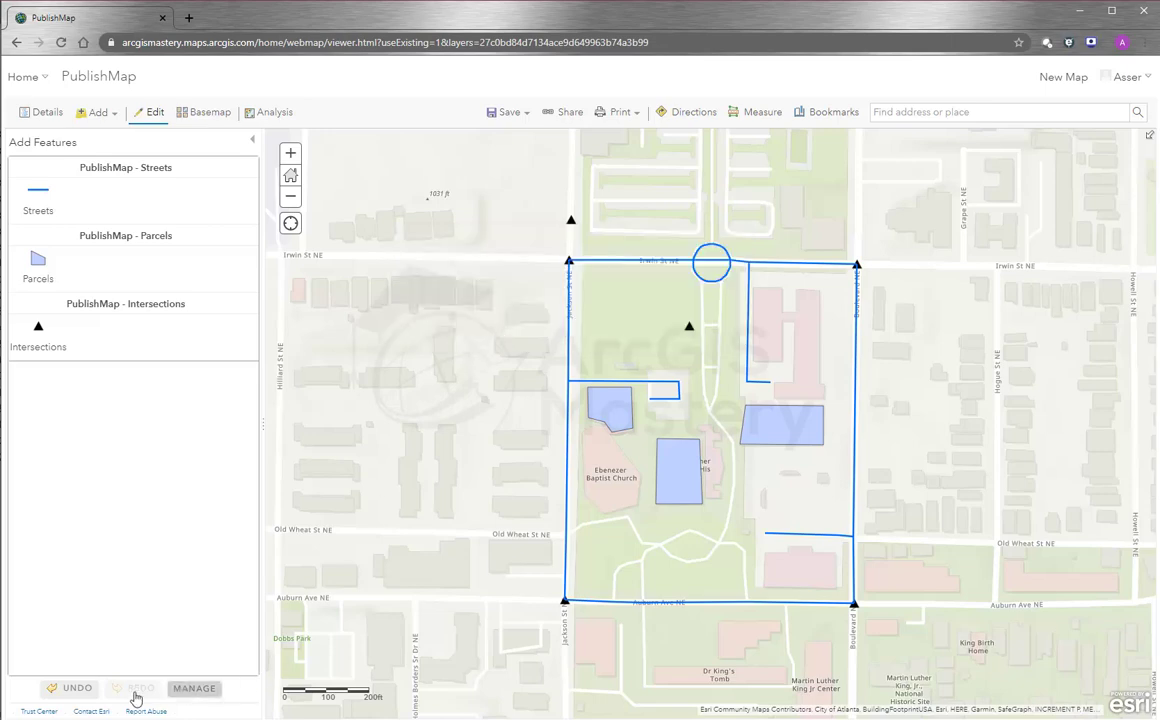
Start saving the web map and give it the title "Publish Map".
left_click(516, 114)
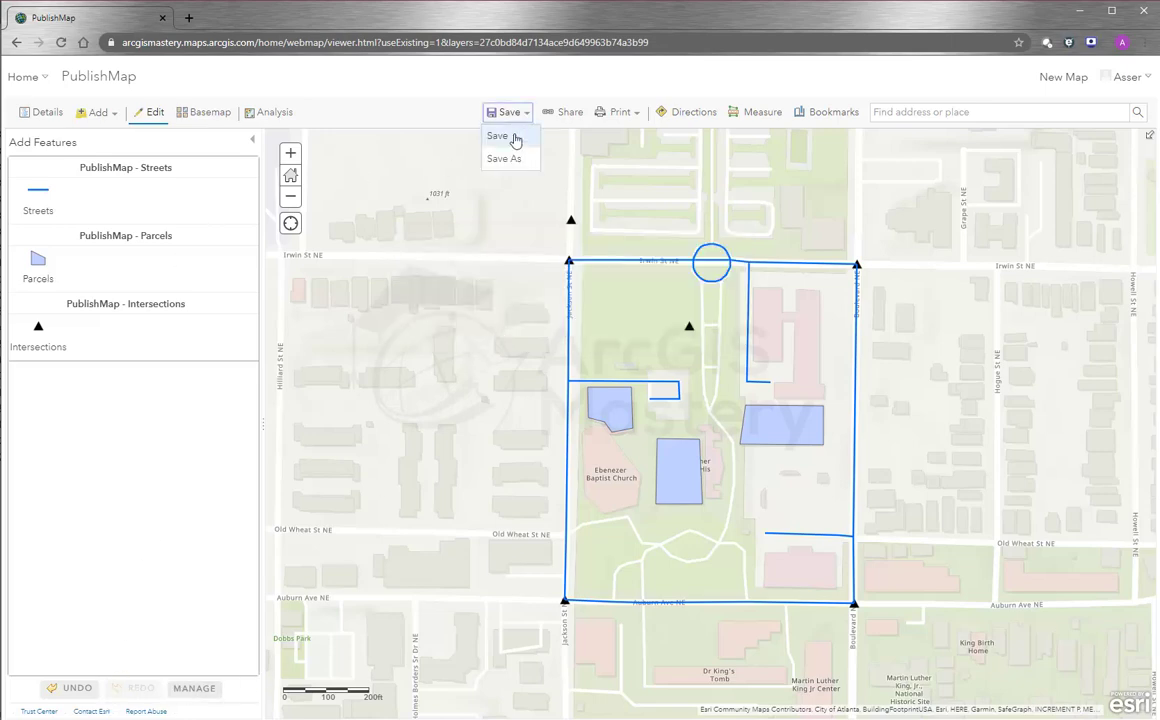
left_click(512, 140)
left_click(628, 452)
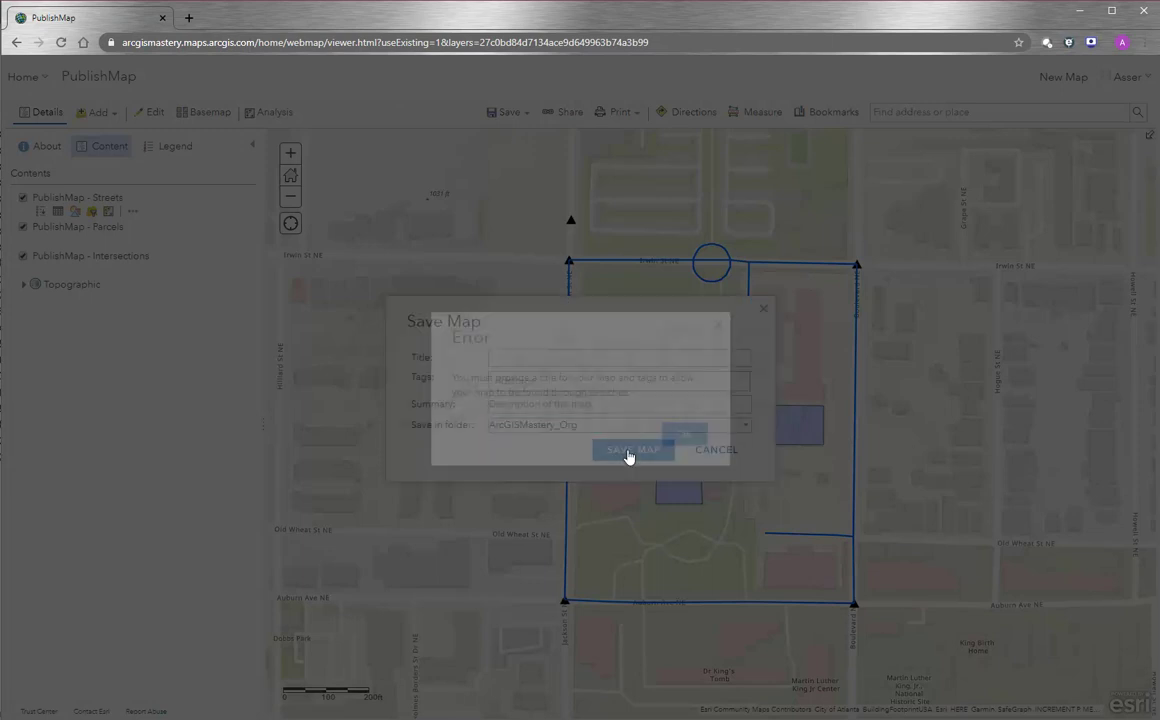
left_click(670, 443)
left_click(568, 357)
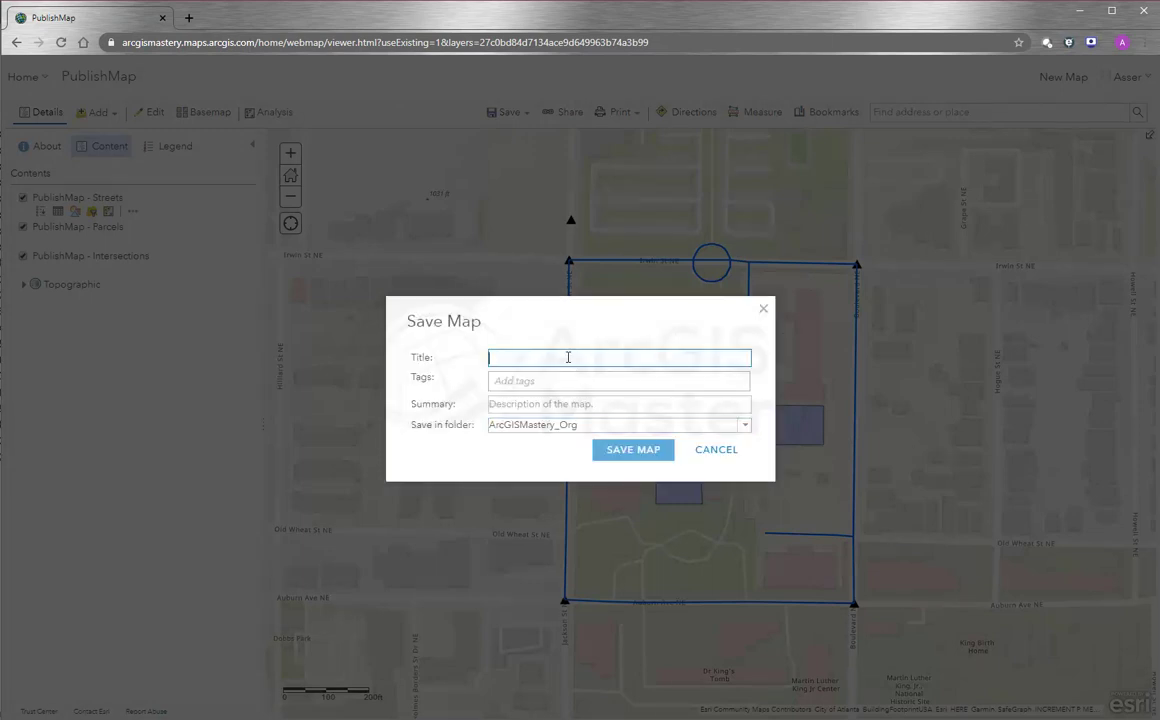
type("Publish Map")
left_click(630, 451)
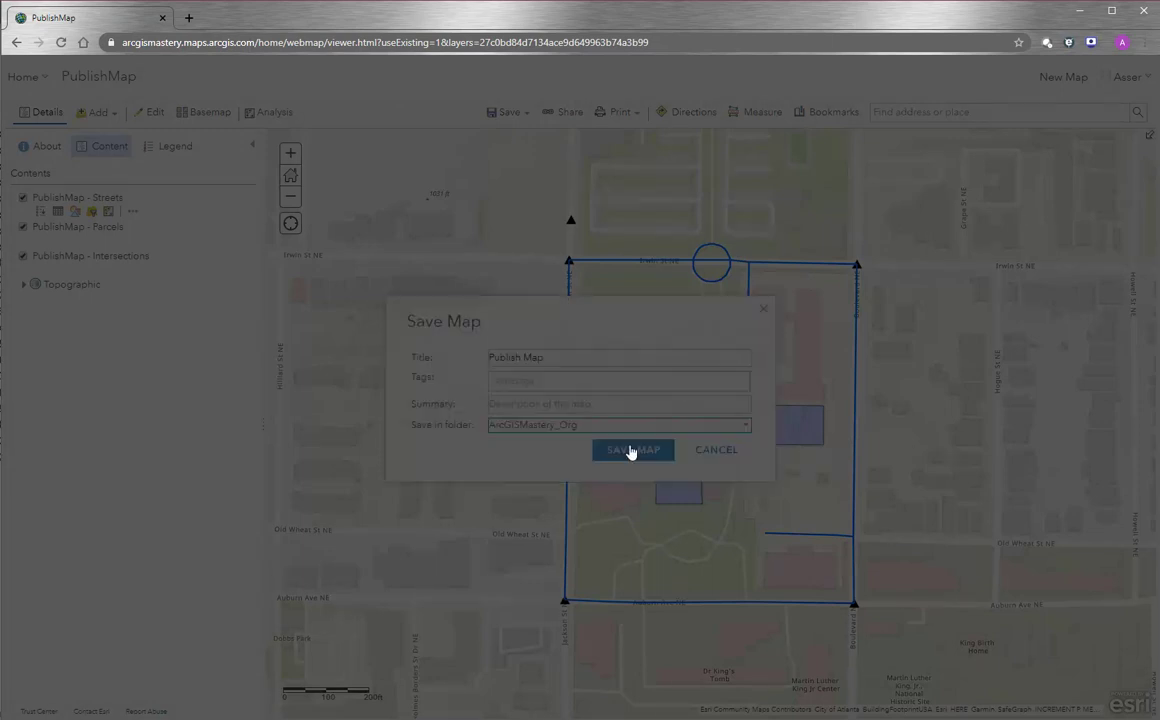
left_click(682, 436)
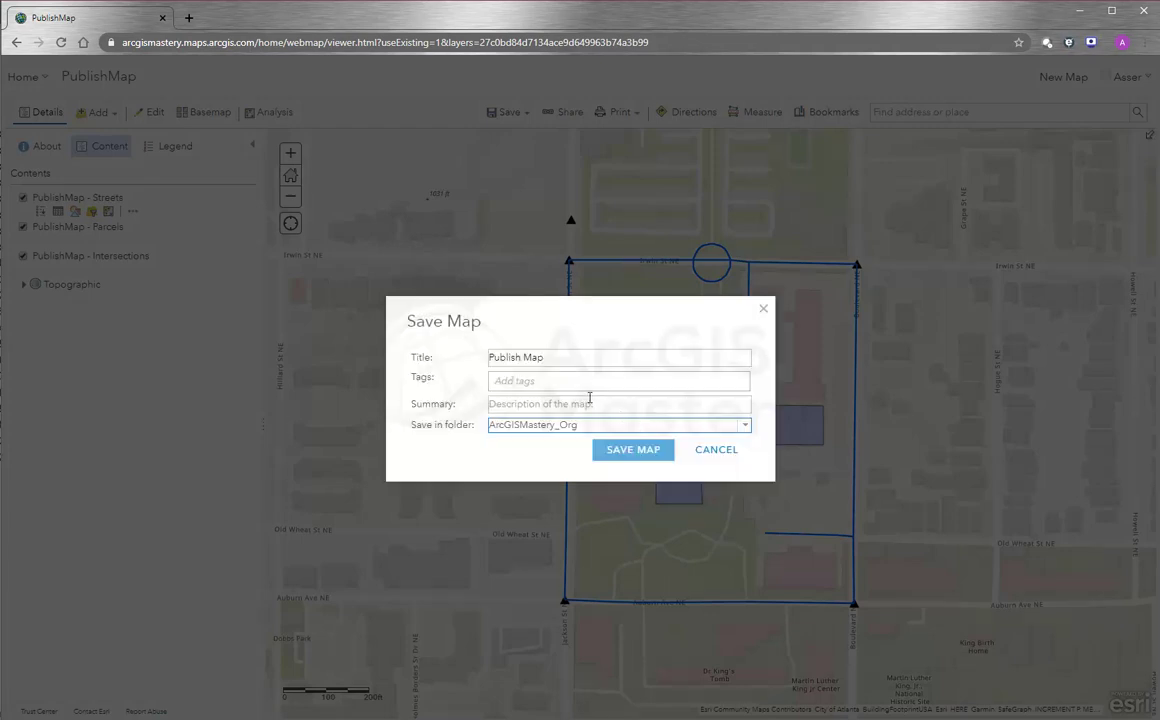
Add the tag "Publish Map" and a summary, and save the web map in the ArcGISMastery_Org folder.
left_click(564, 381)
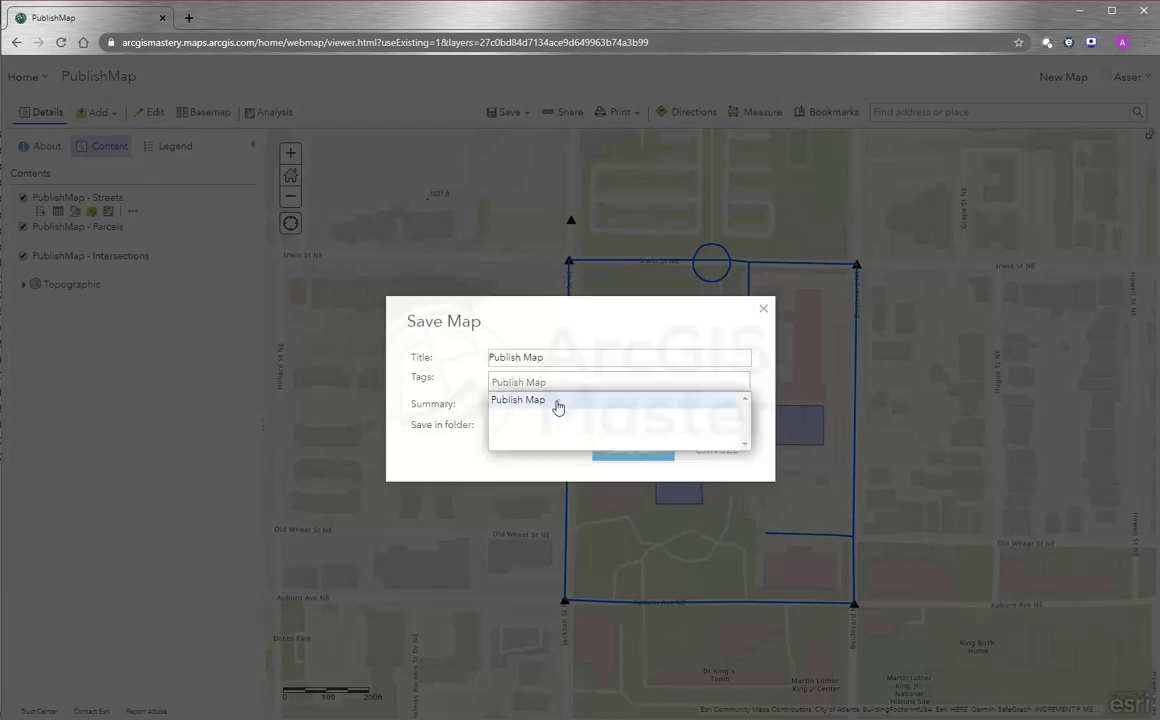
left_click(558, 405)
left_click(574, 412)
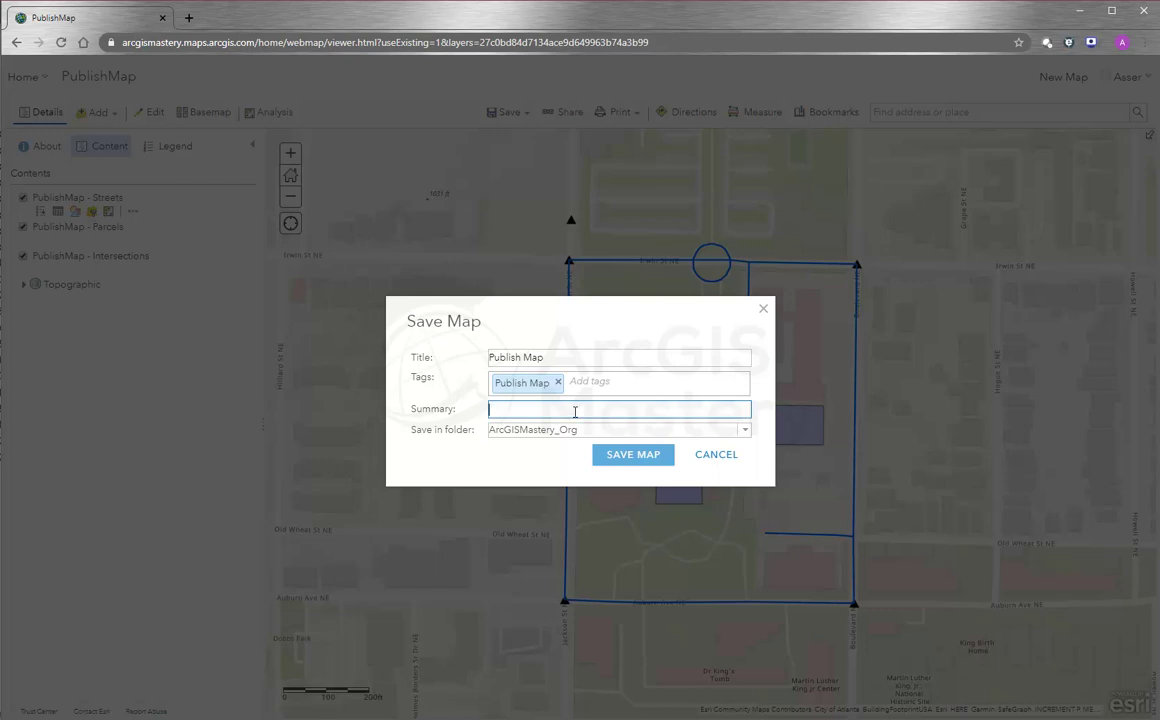
key("Down")
key("Return")
left_click(654, 455)
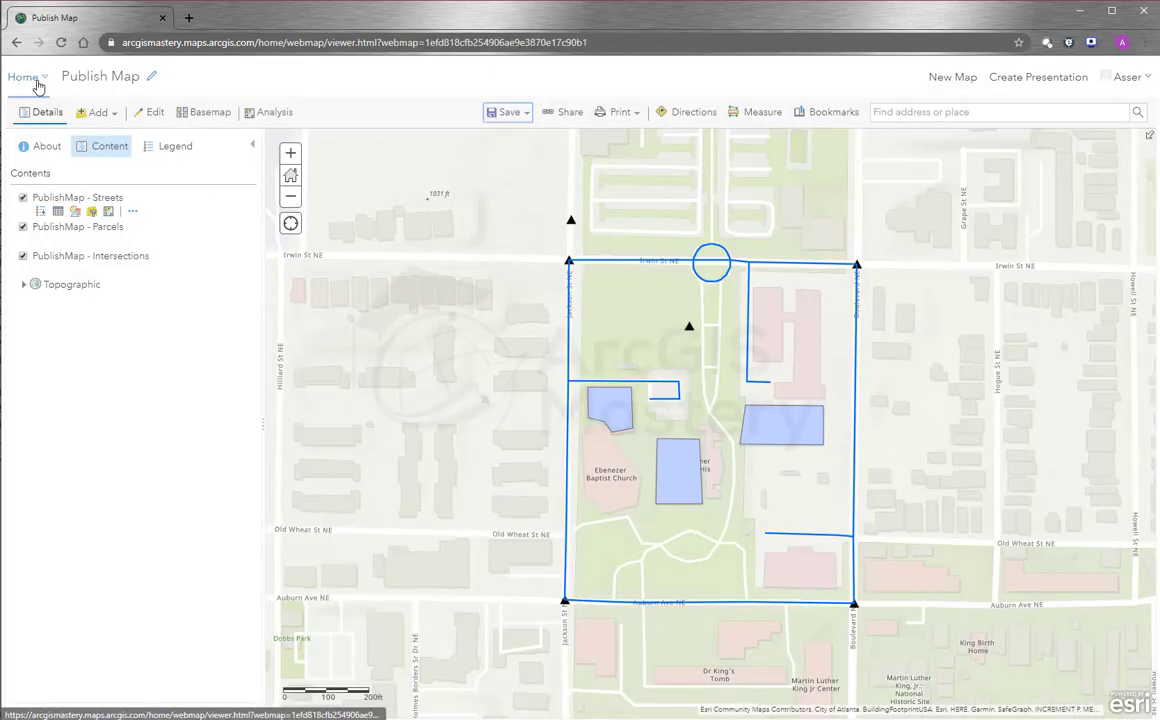
From the content list, share the Publish Map web map with everyone (public) and agree to update sharing of its editable PublishMap feature layer.
left_click(22, 76)
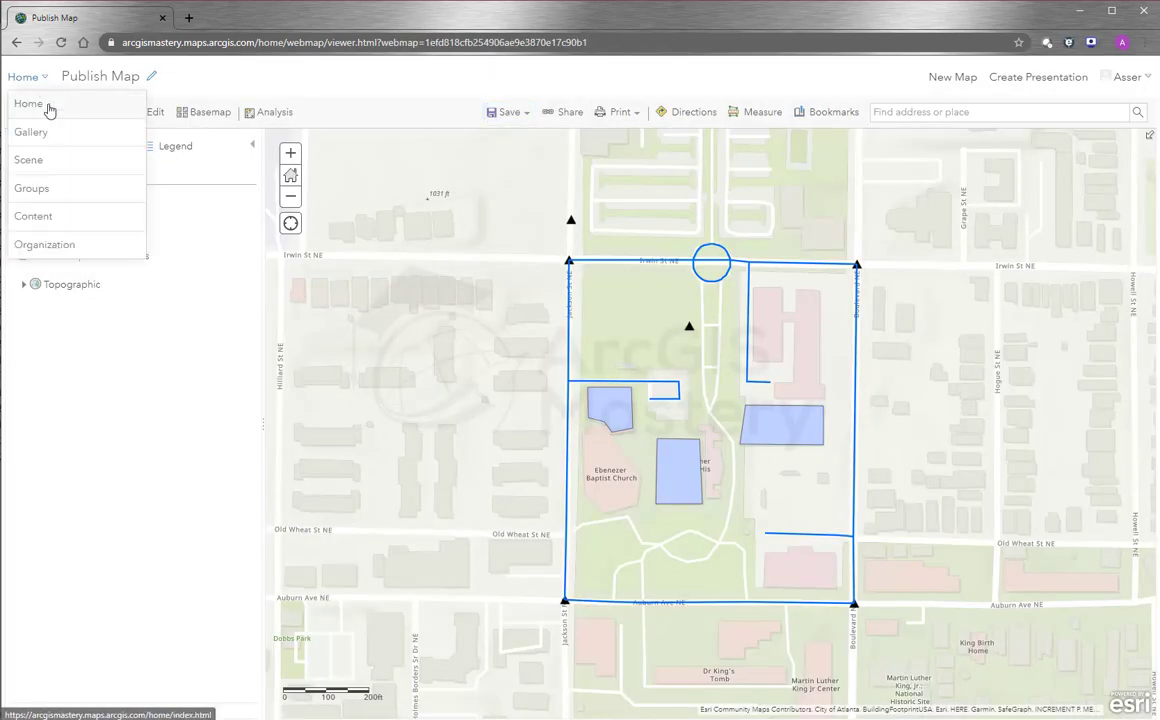
left_click(55, 218)
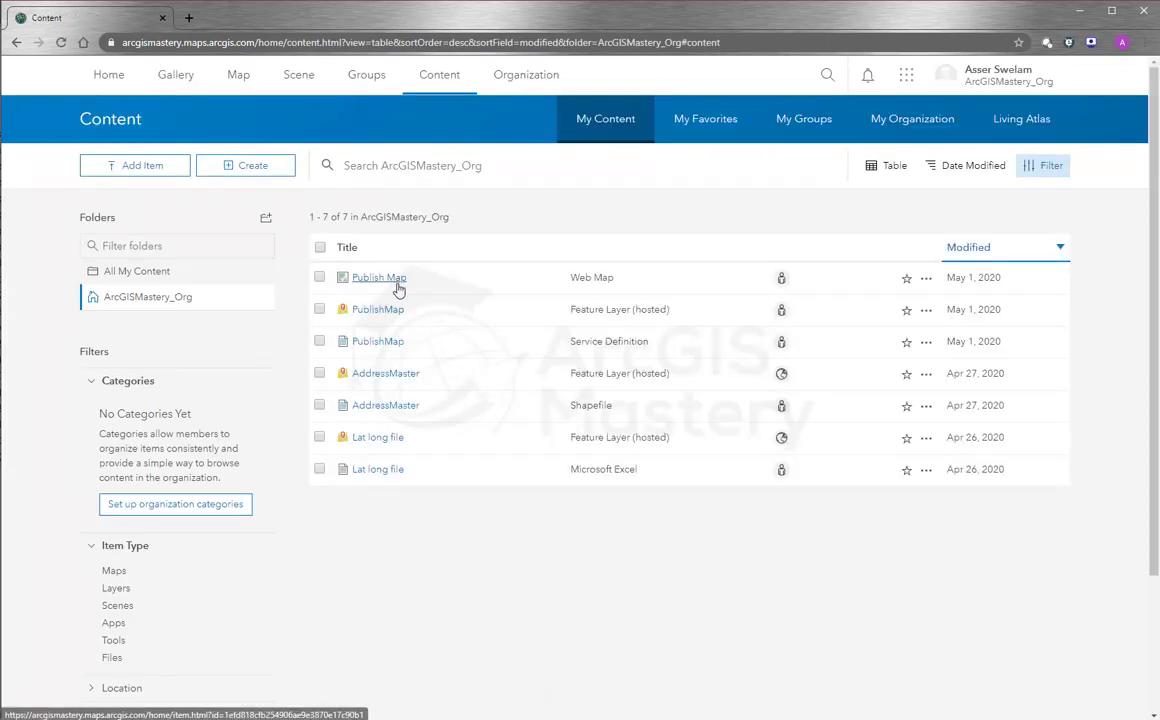
left_click(782, 281)
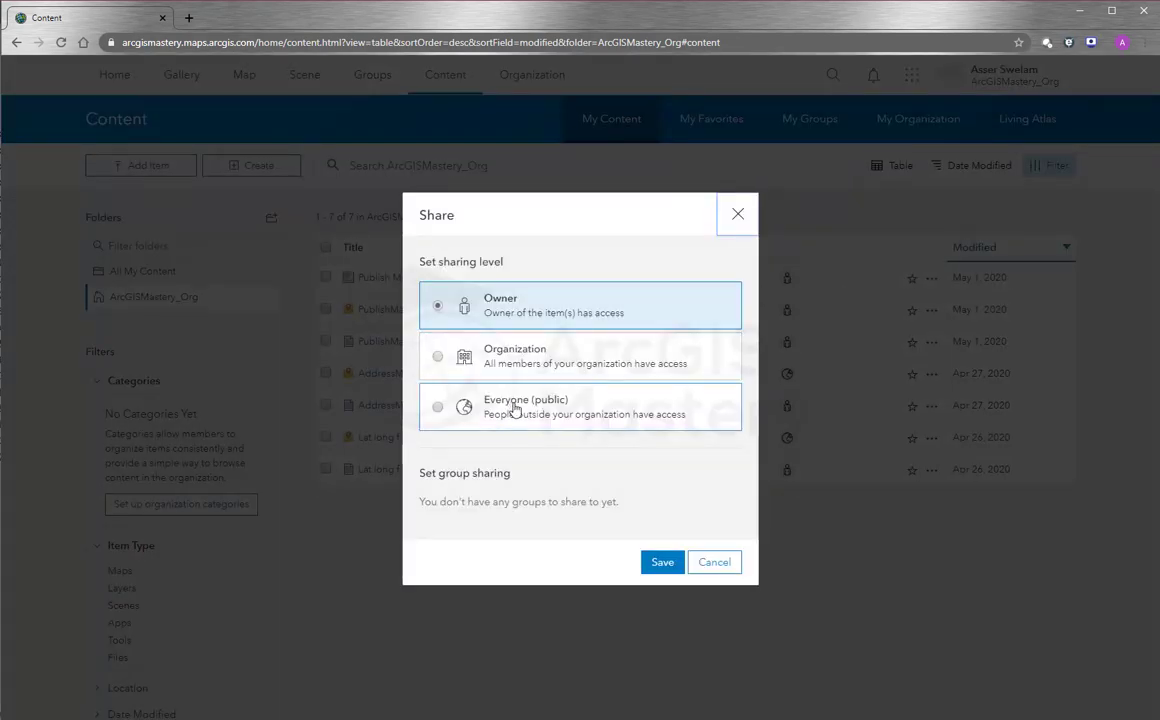
left_click(515, 408)
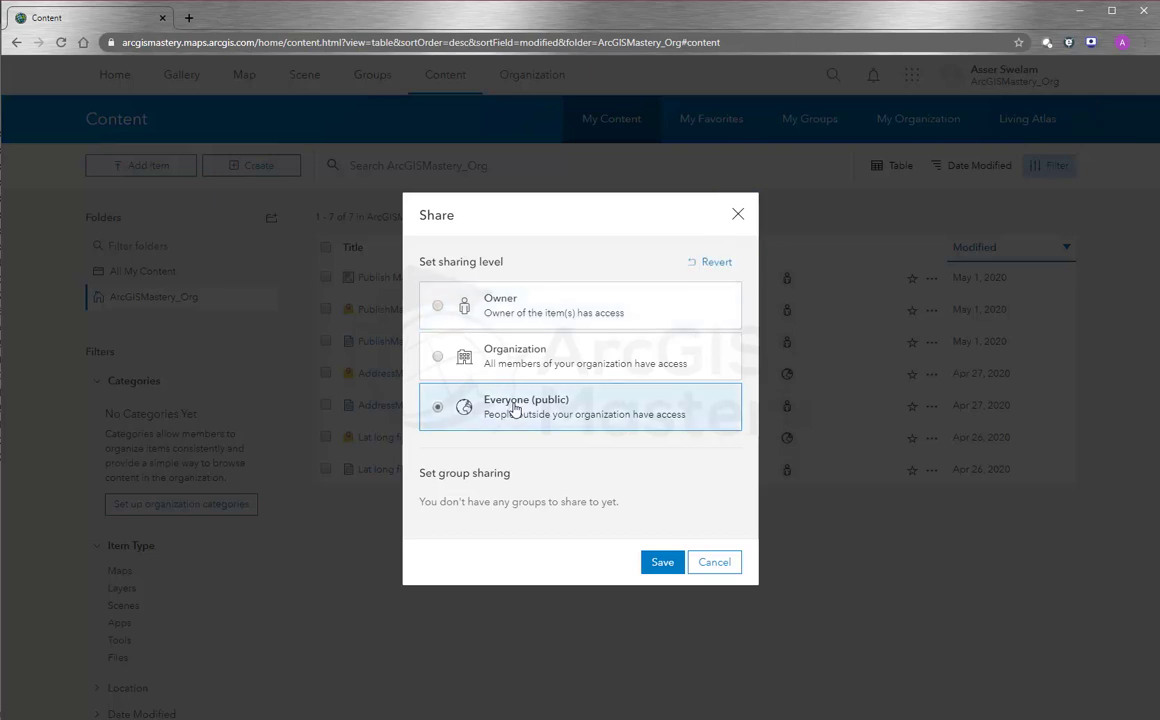
left_click(657, 566)
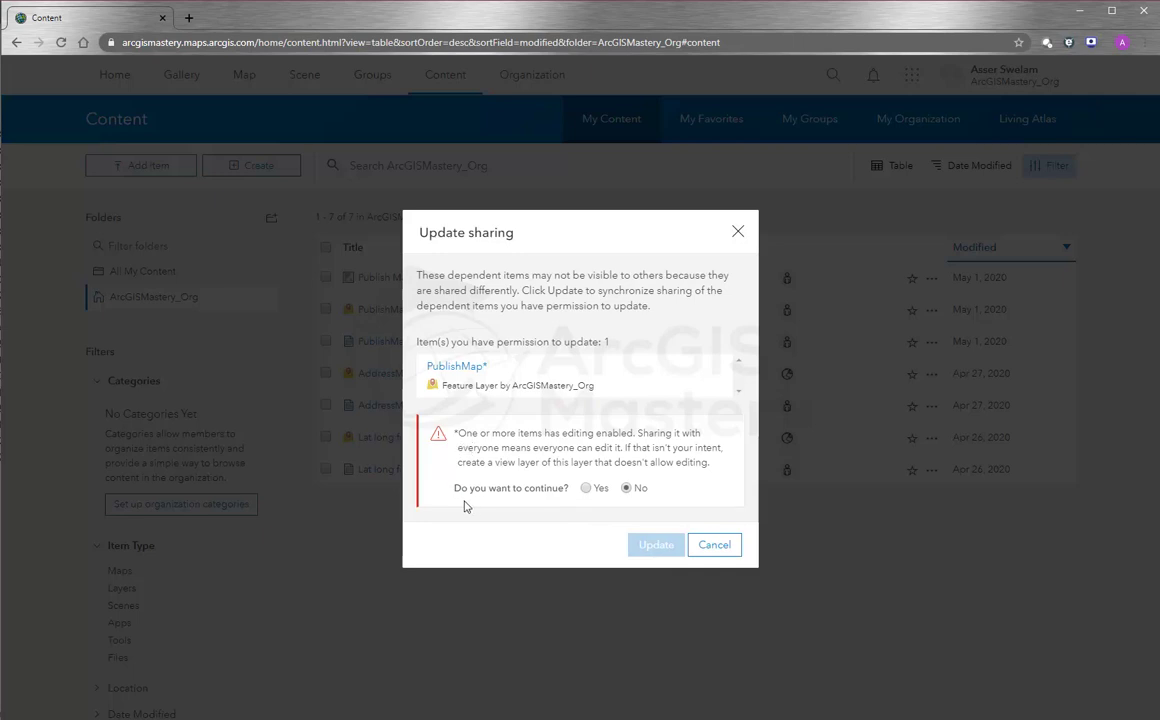
left_click(585, 488)
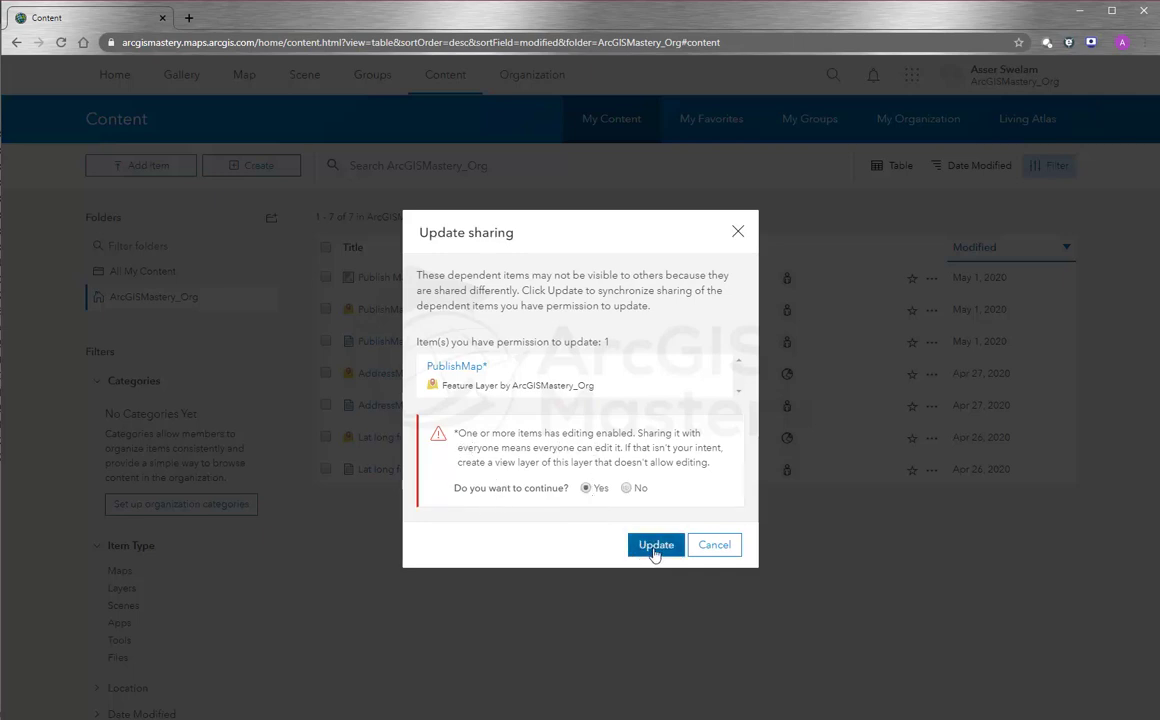
left_click(654, 549)
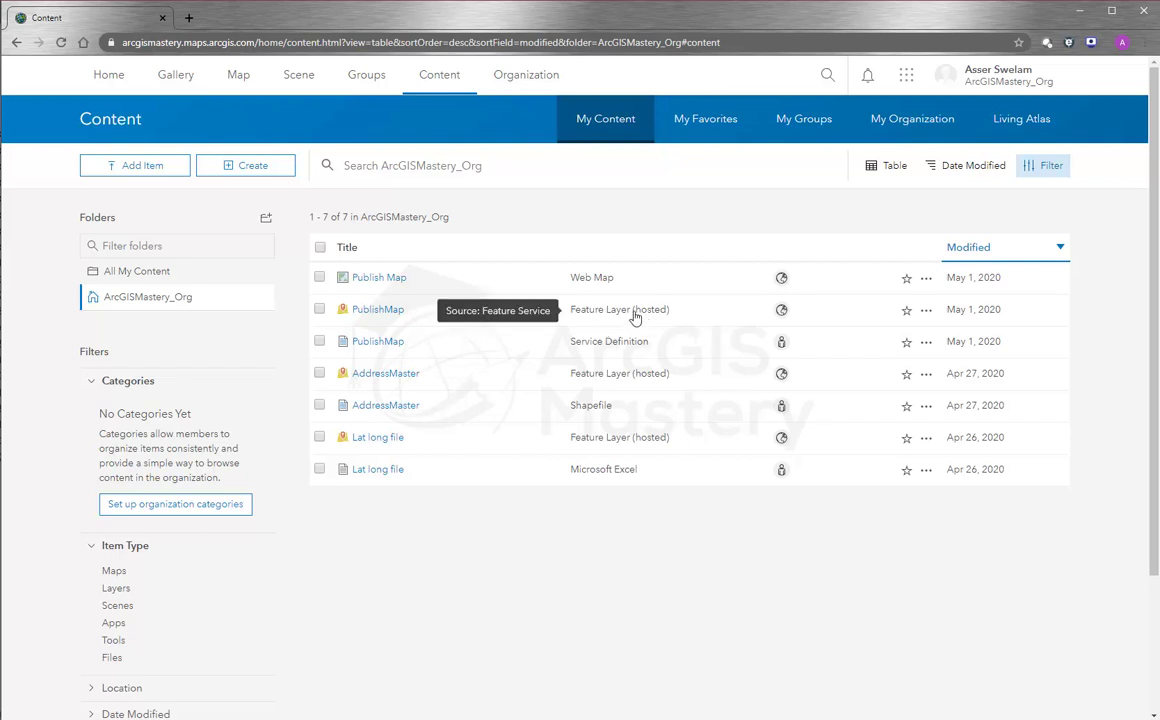
Open the item page of the Publish Map web map and view its map and web address in Map Viewer.
left_click(385, 282)
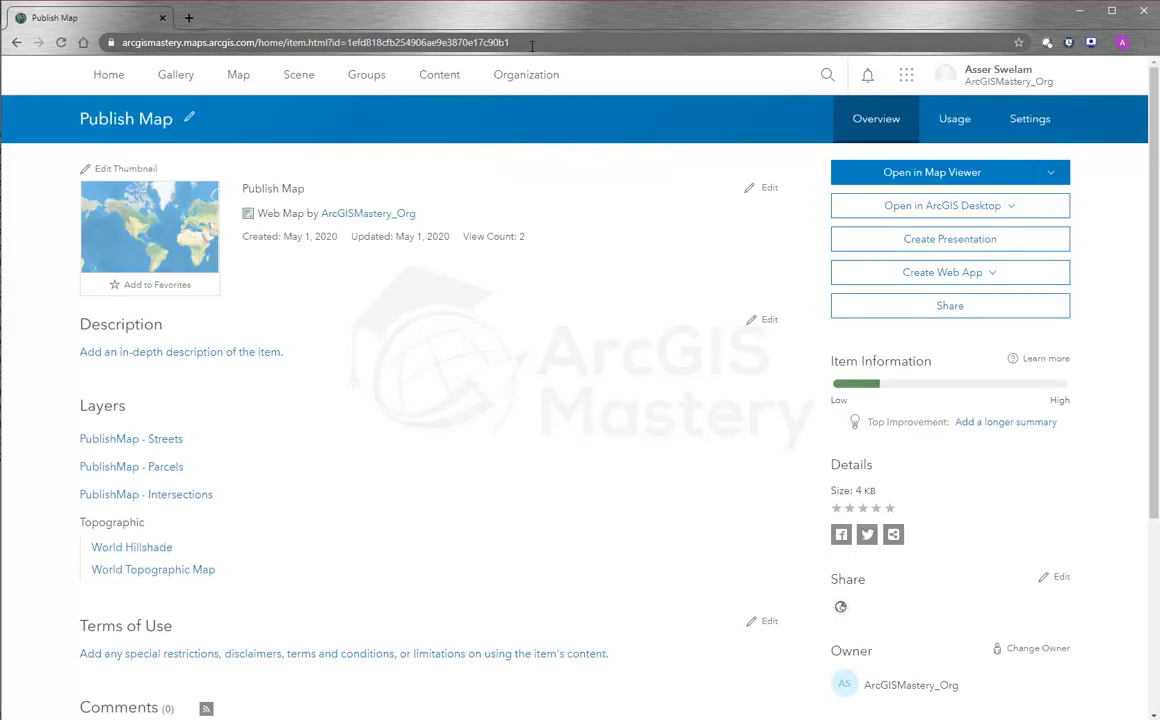
key("ctrl+l")
left_click(925, 173)
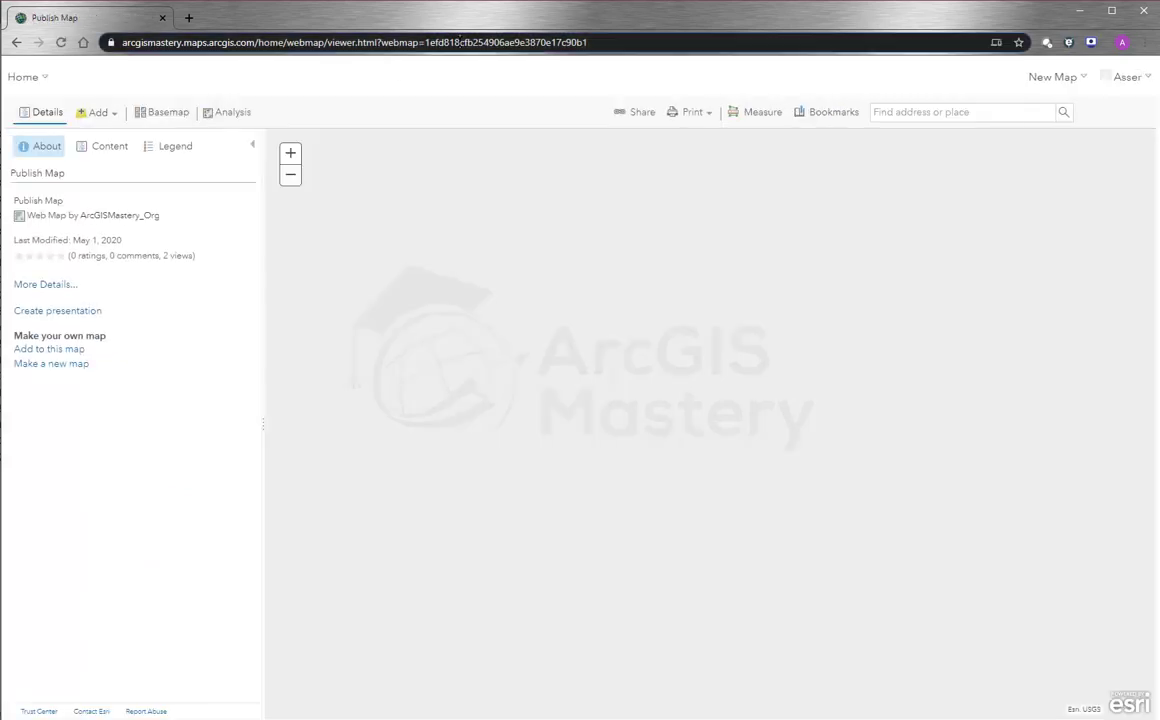
left_click(460, 44)
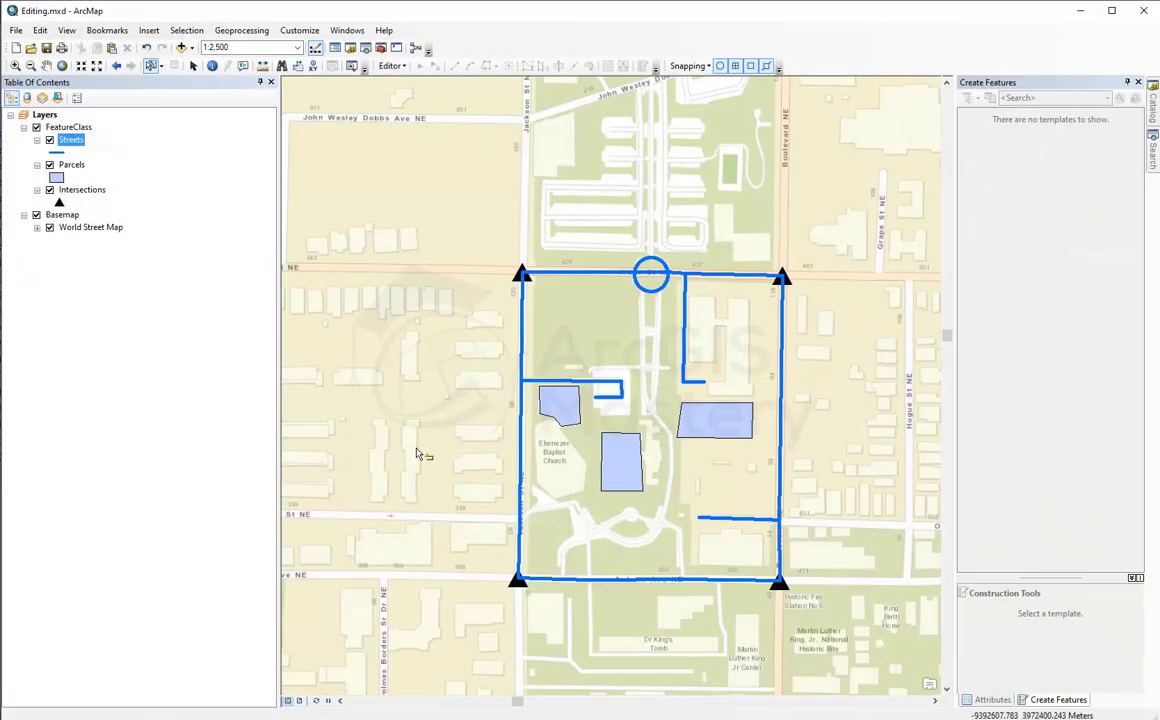
left_click(15, 32)
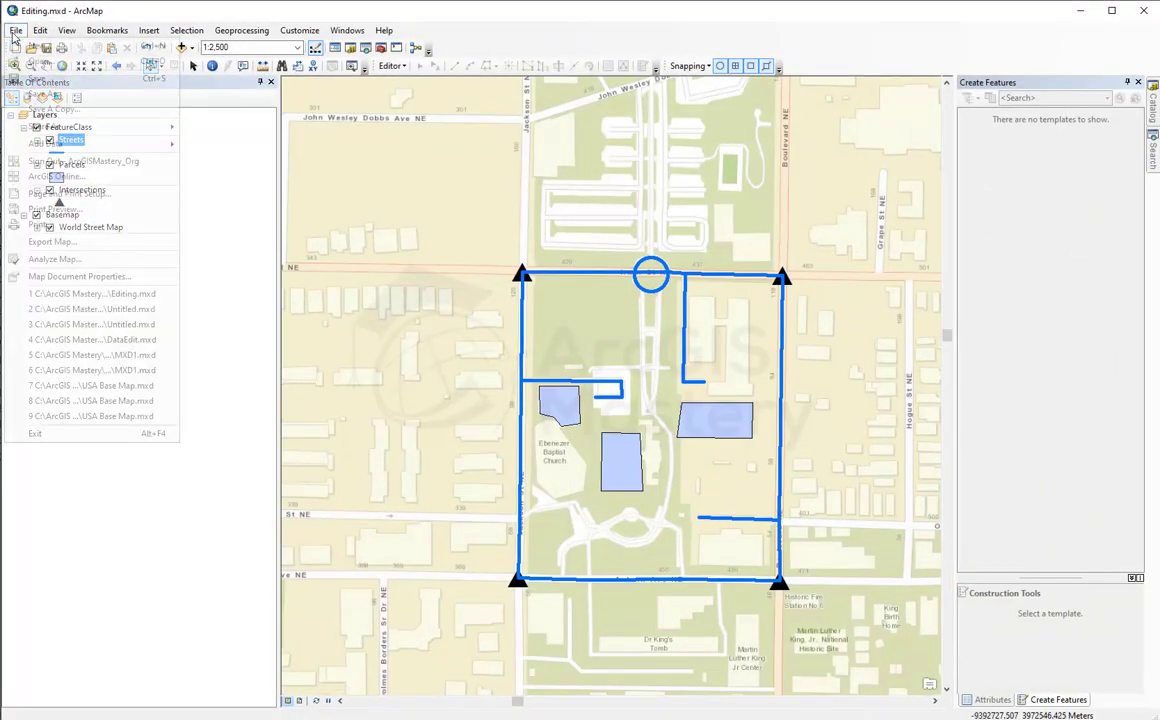
left_click(82, 128)
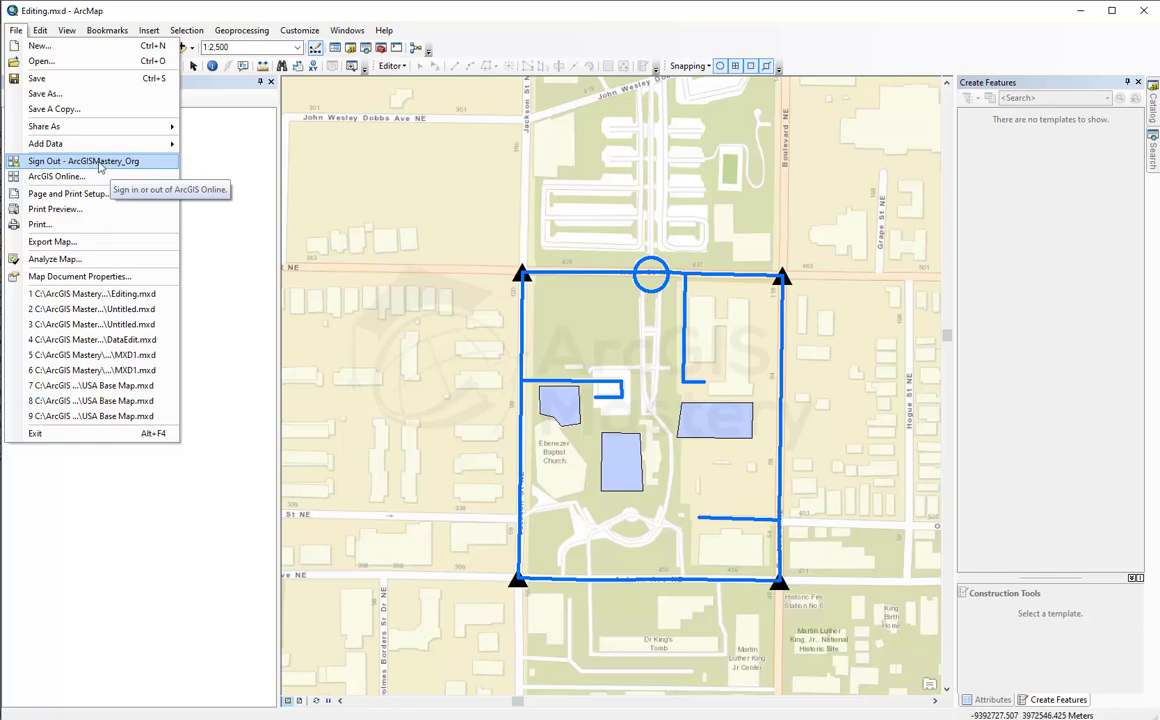
left_click(210, 237)
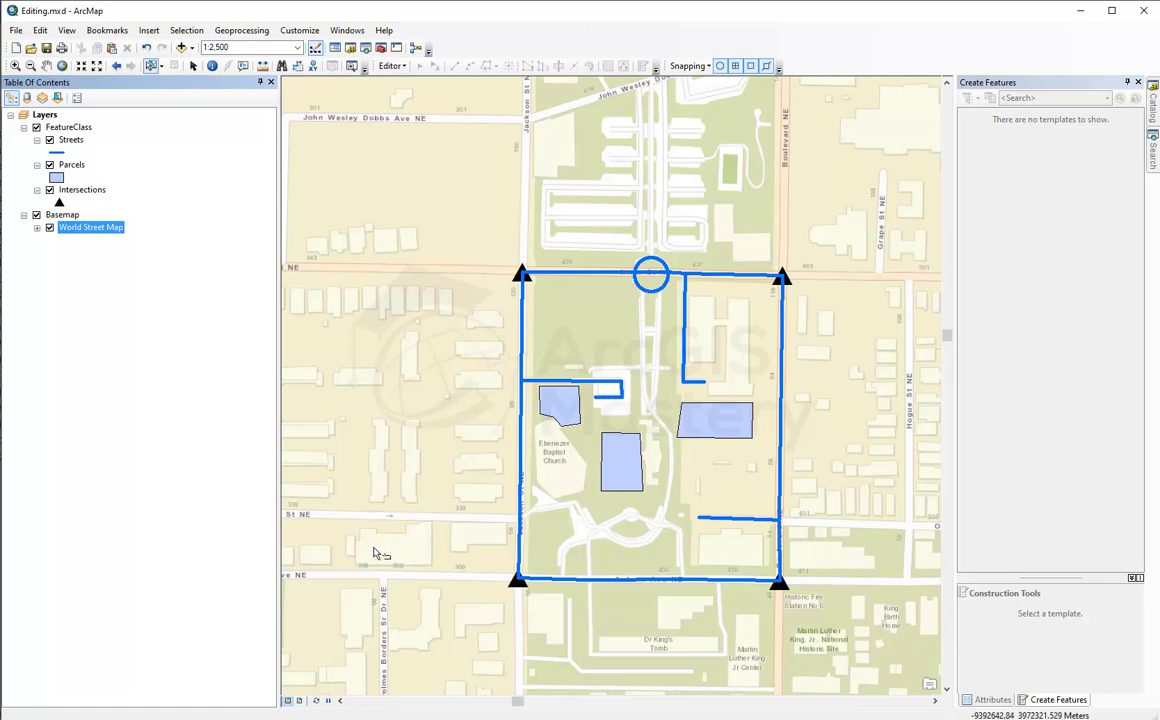
Switch the ArcMap document to the page layout and enlarge the legend within the grey strip.
left_click(300, 703)
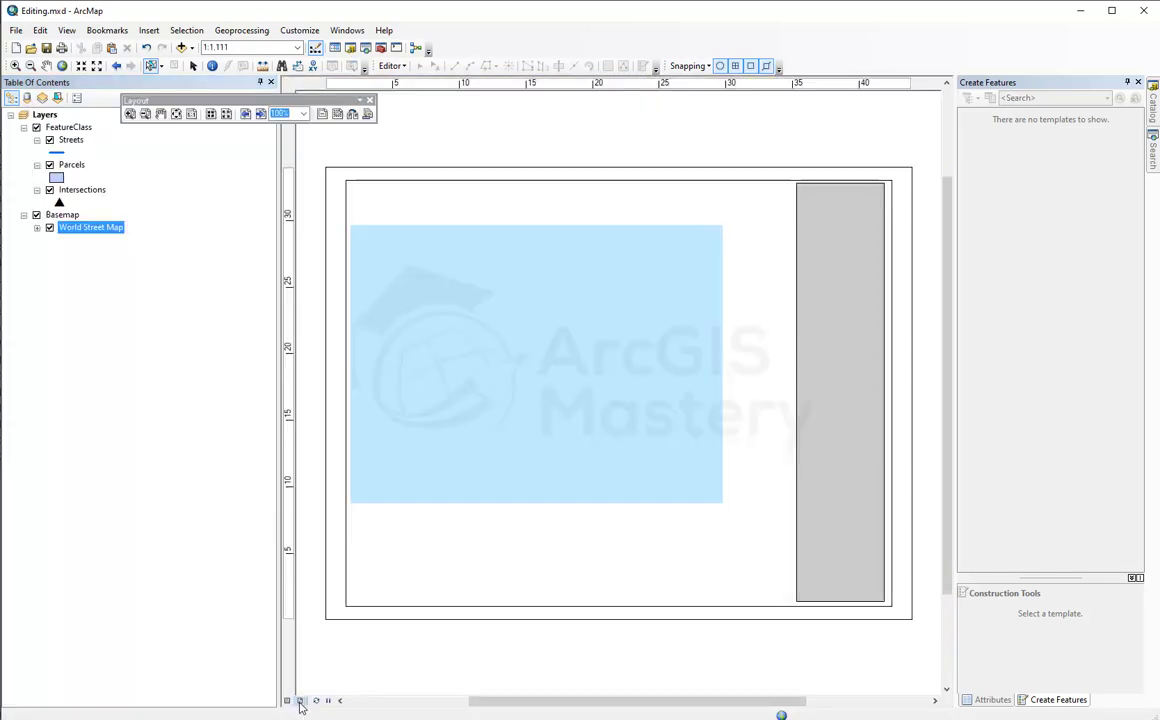
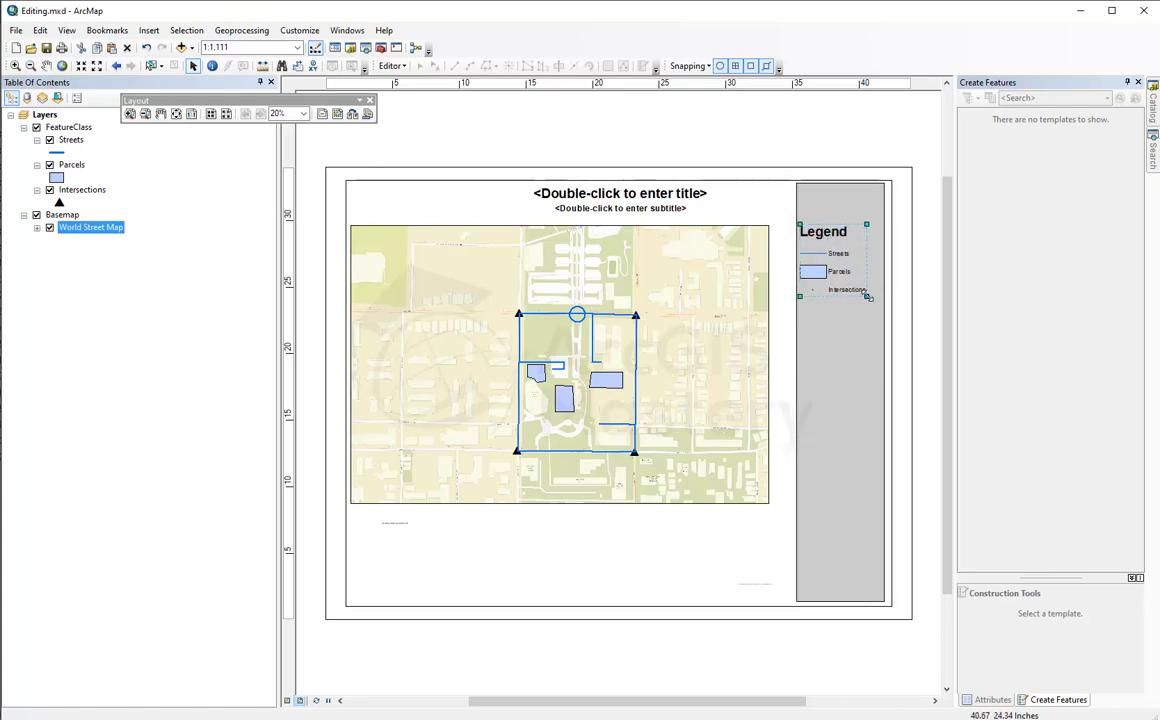
left_click(593, 551)
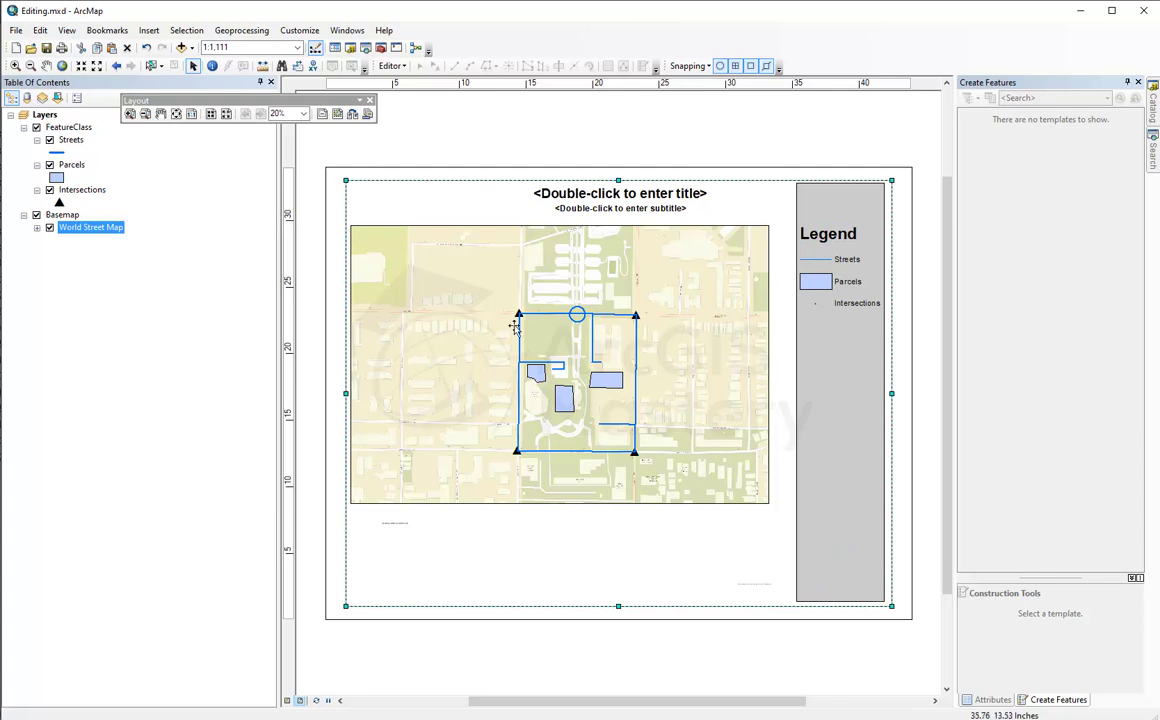
Create a vertical bar graph from the Streets attribute table with SHAPE_Length as the value field, showing all records and keeping the default title.
right_click(72, 141)
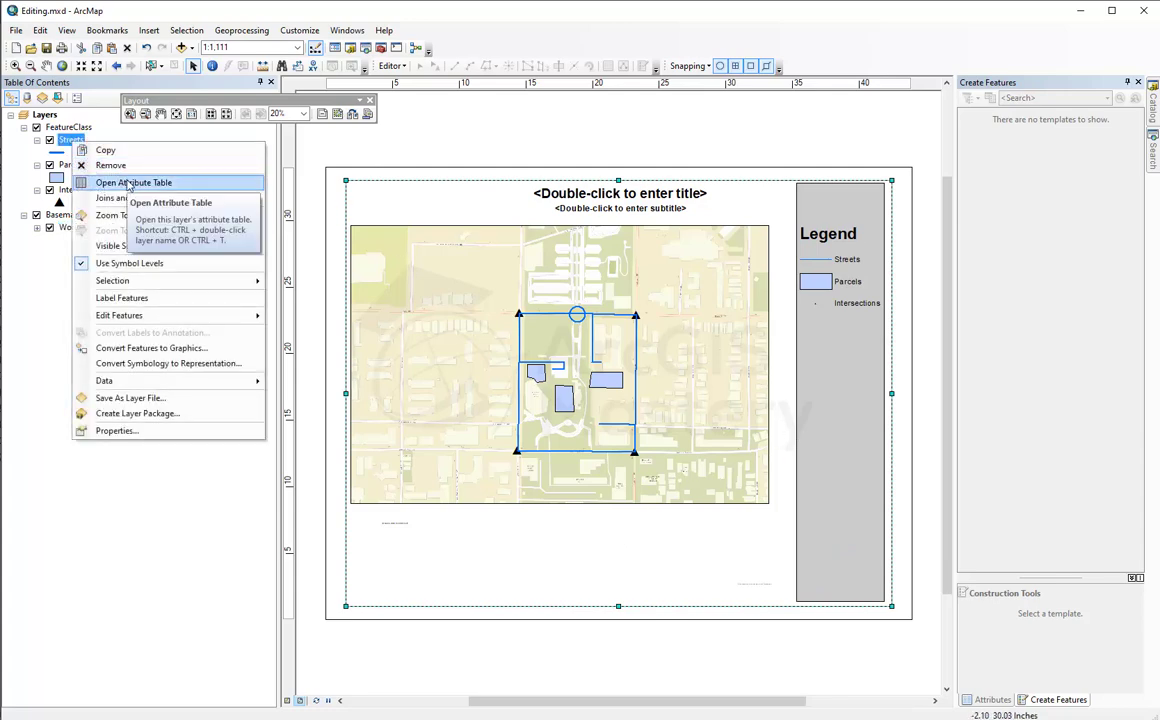
left_click(127, 184)
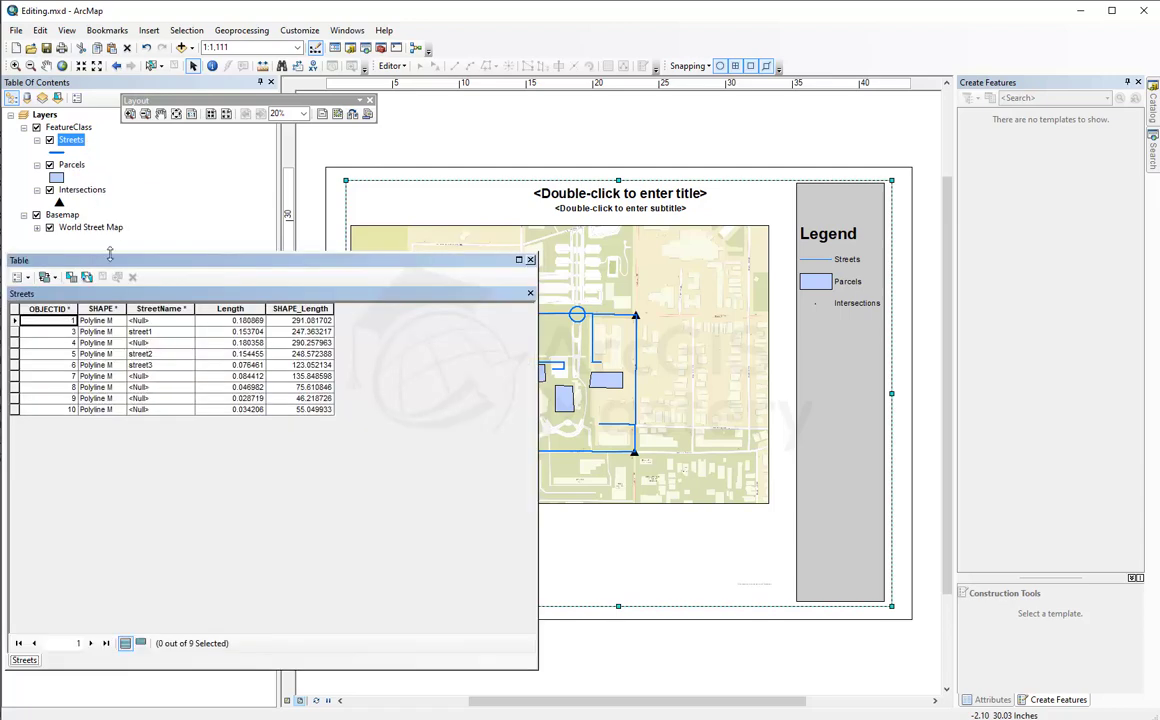
left_click(27, 278)
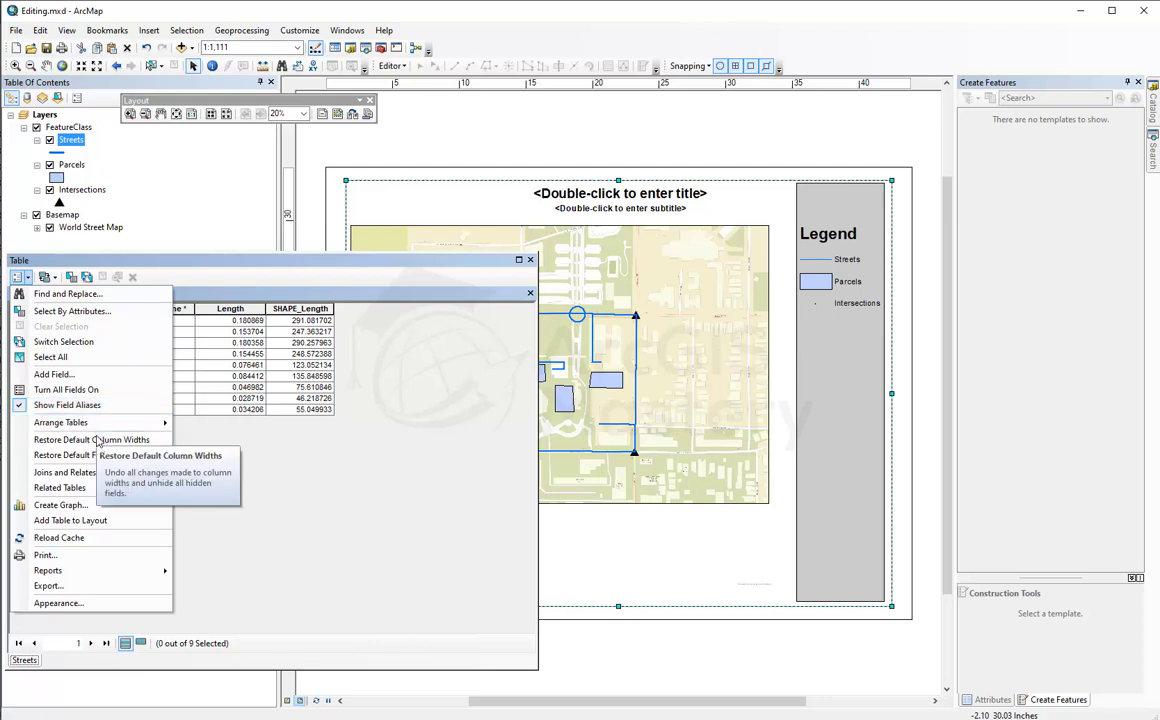
left_click(89, 507)
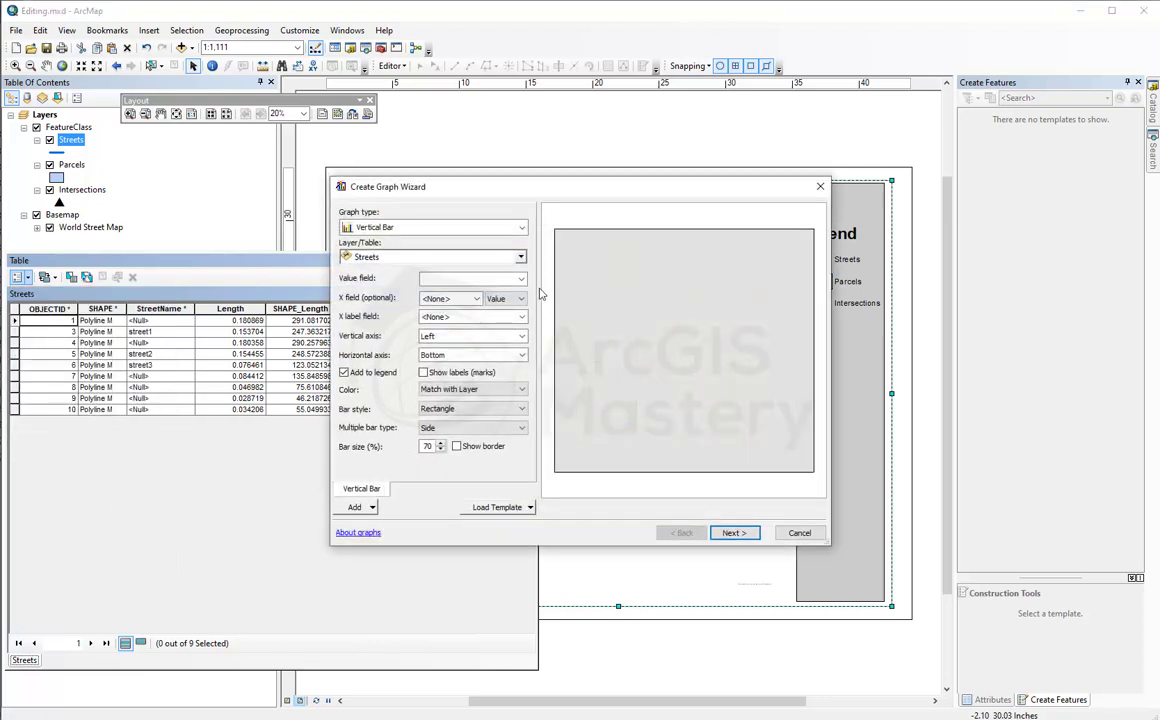
left_click(520, 278)
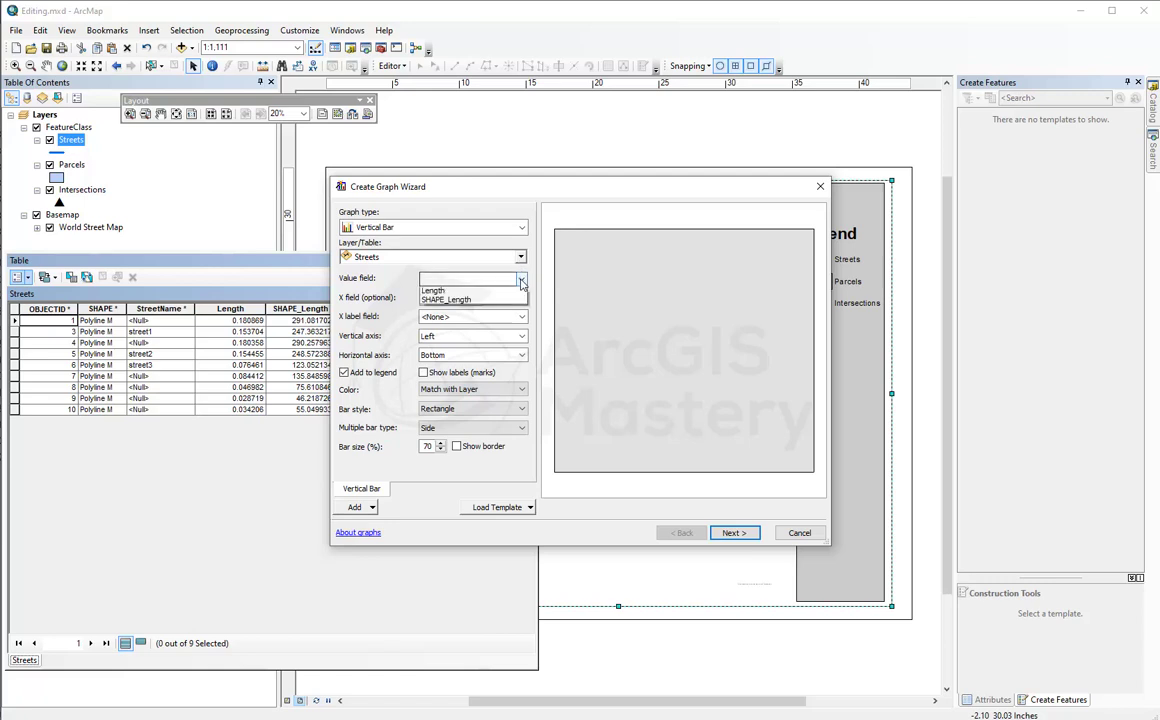
left_click(465, 312)
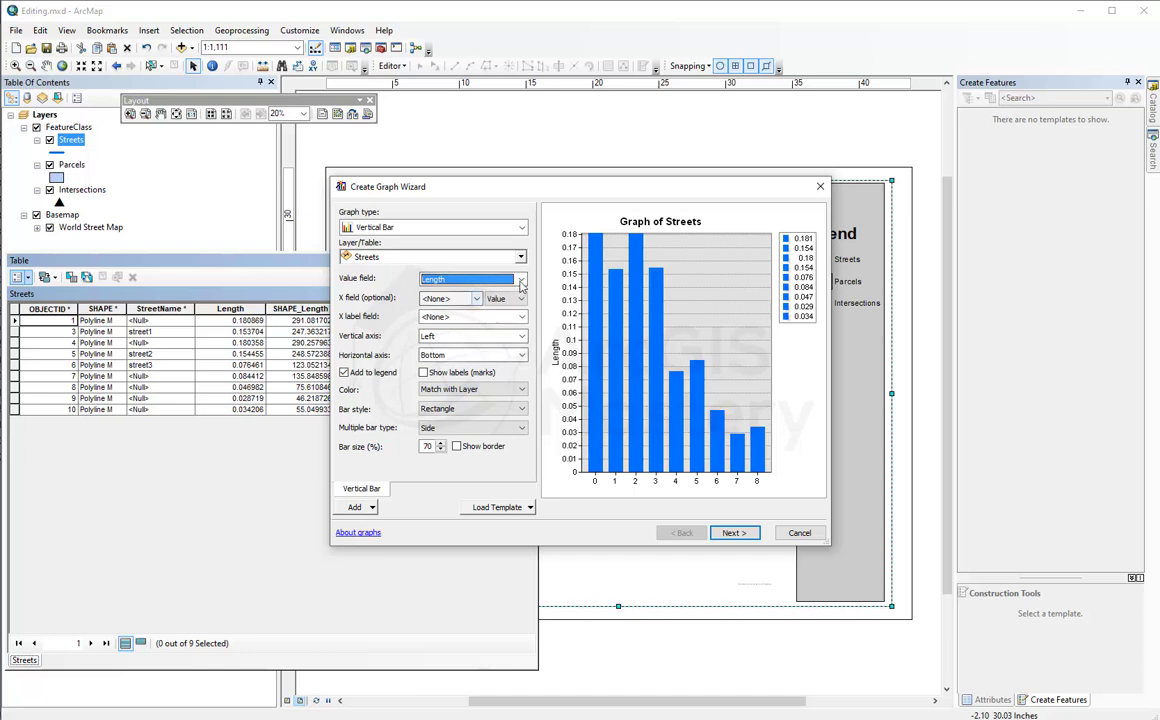
left_click(470, 279)
left_click(468, 301)
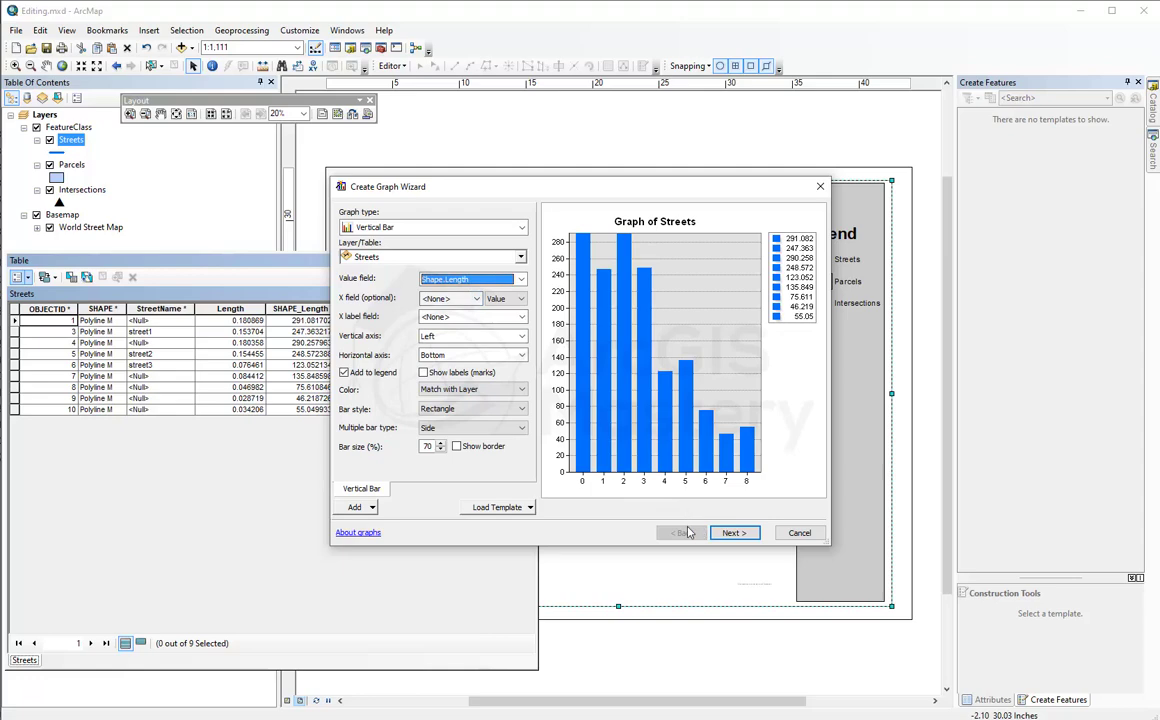
left_click(734, 537)
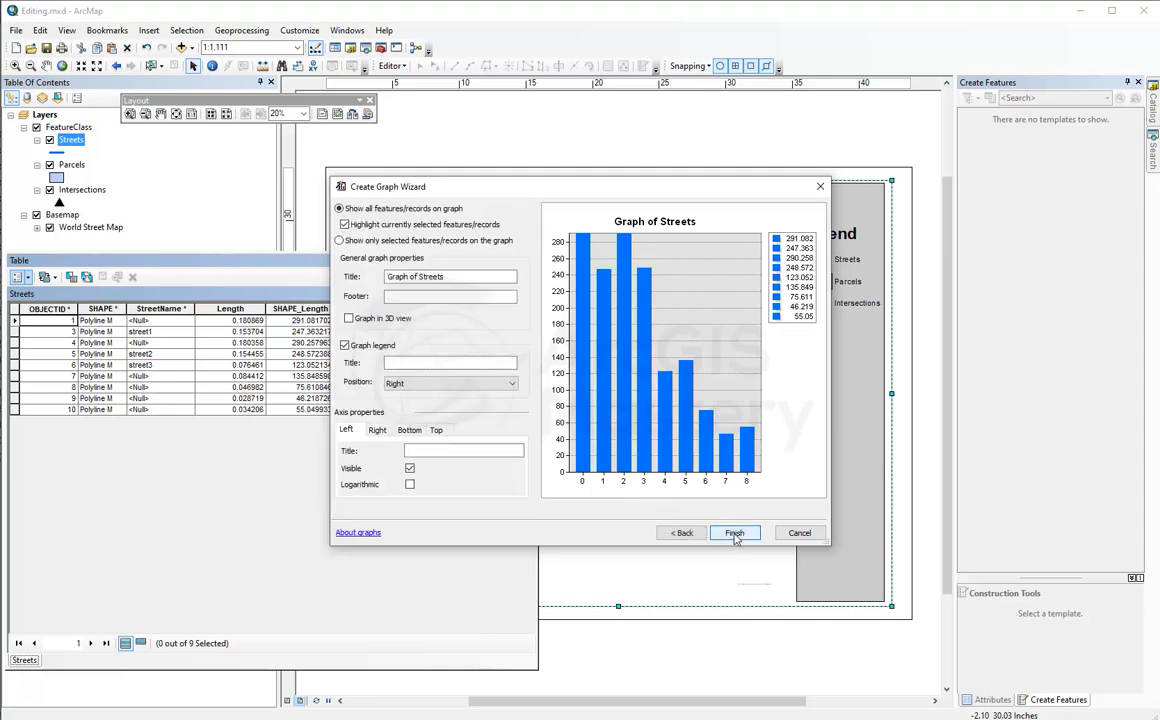
left_click(735, 536)
Add the Graph of Streets to the page layout, and close the graph window and the attribute table.
left_click_drag(816, 514, 498, 381)
right_click(498, 381)
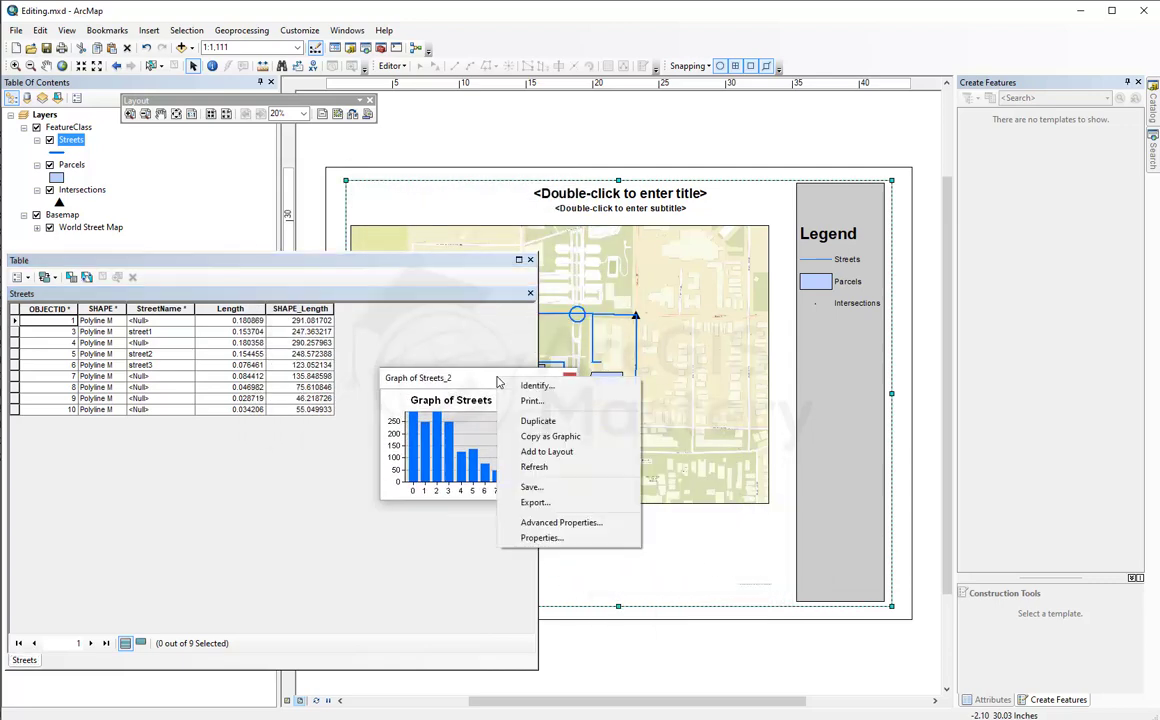
left_click(583, 458)
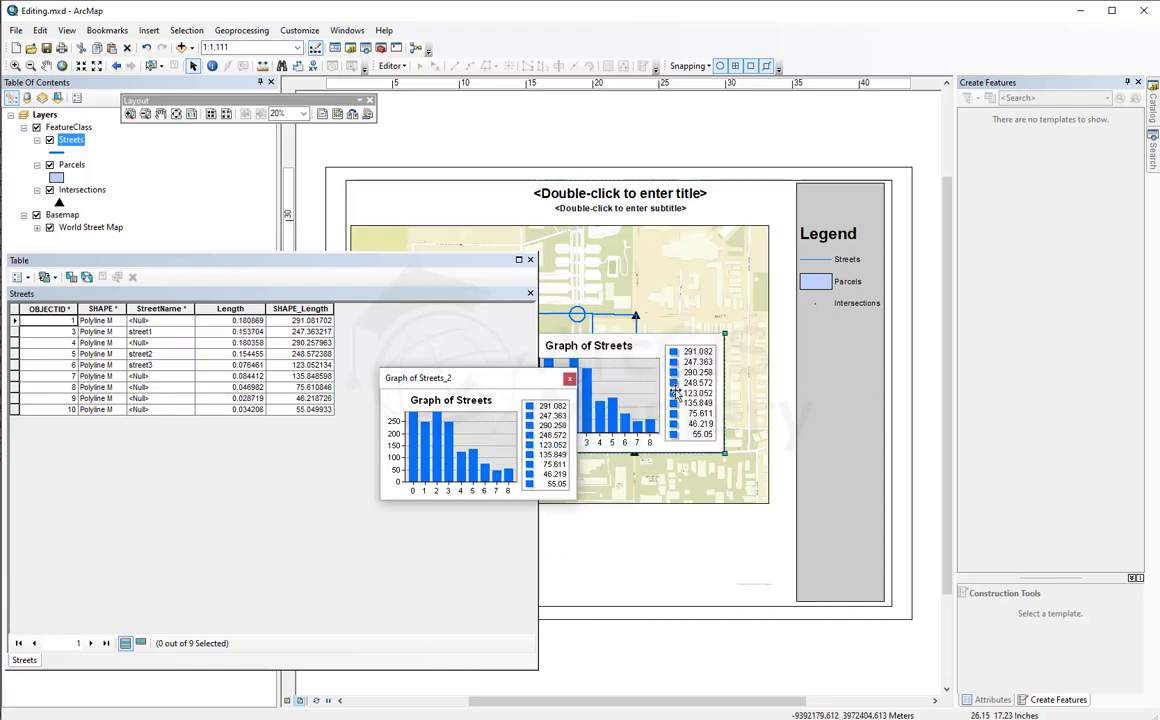
left_click(569, 378)
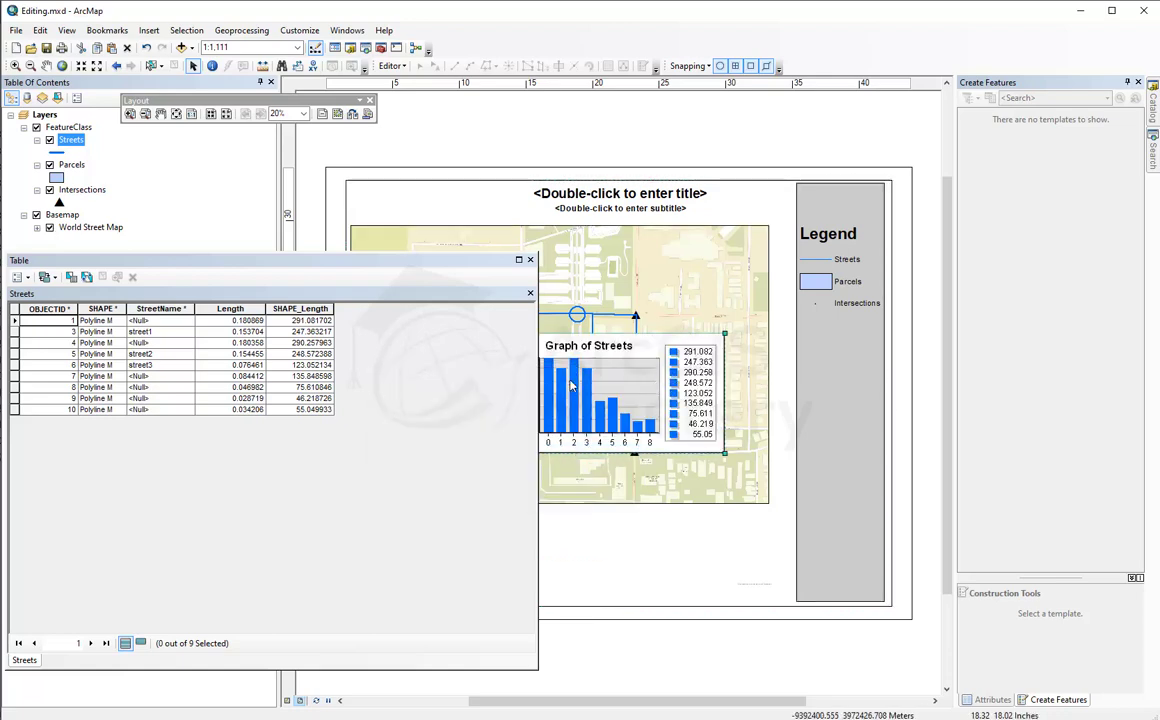
left_click(530, 260)
Shorten the map frame from its lower edge and place the streets graph directly beneath it, inside the page border.
left_click_drag(624, 368, 510, 548)
left_click(557, 482)
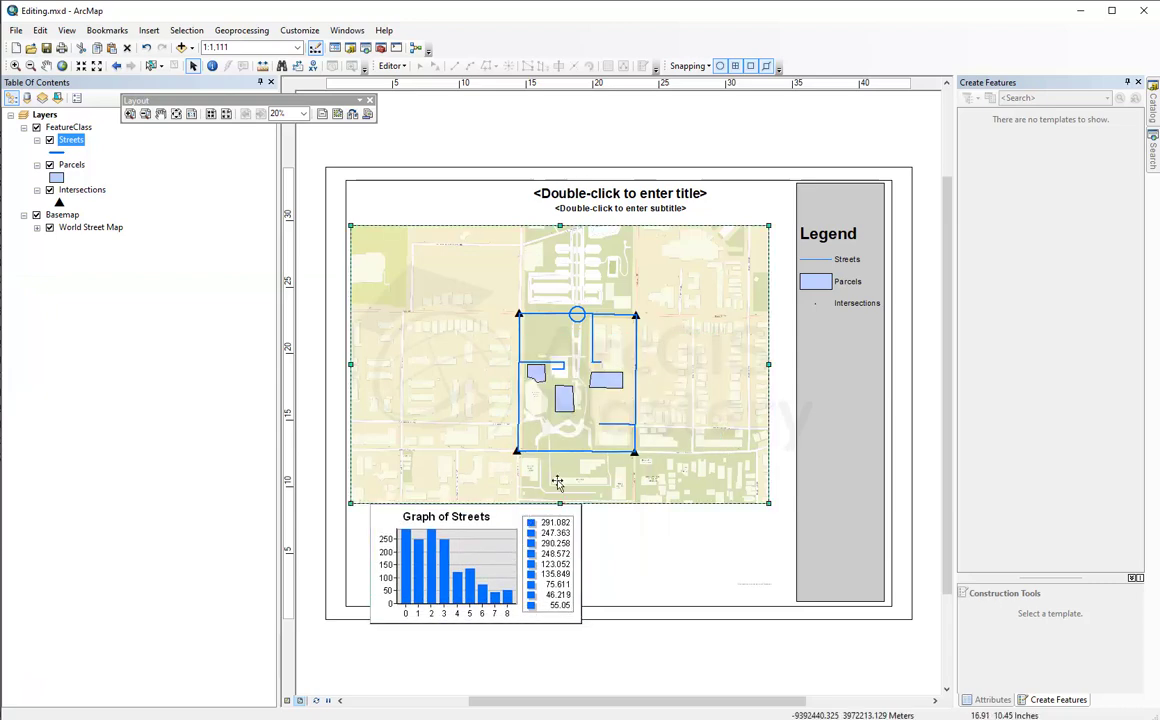
left_click_drag(559, 488, 559, 469)
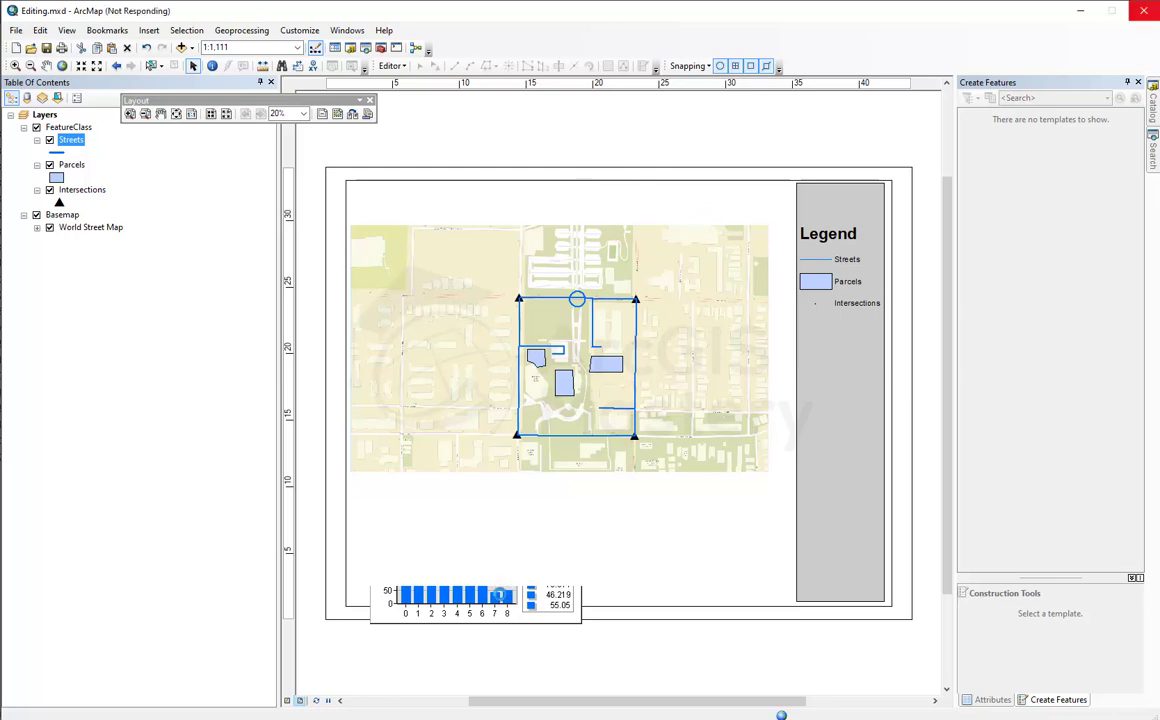
left_click(492, 549)
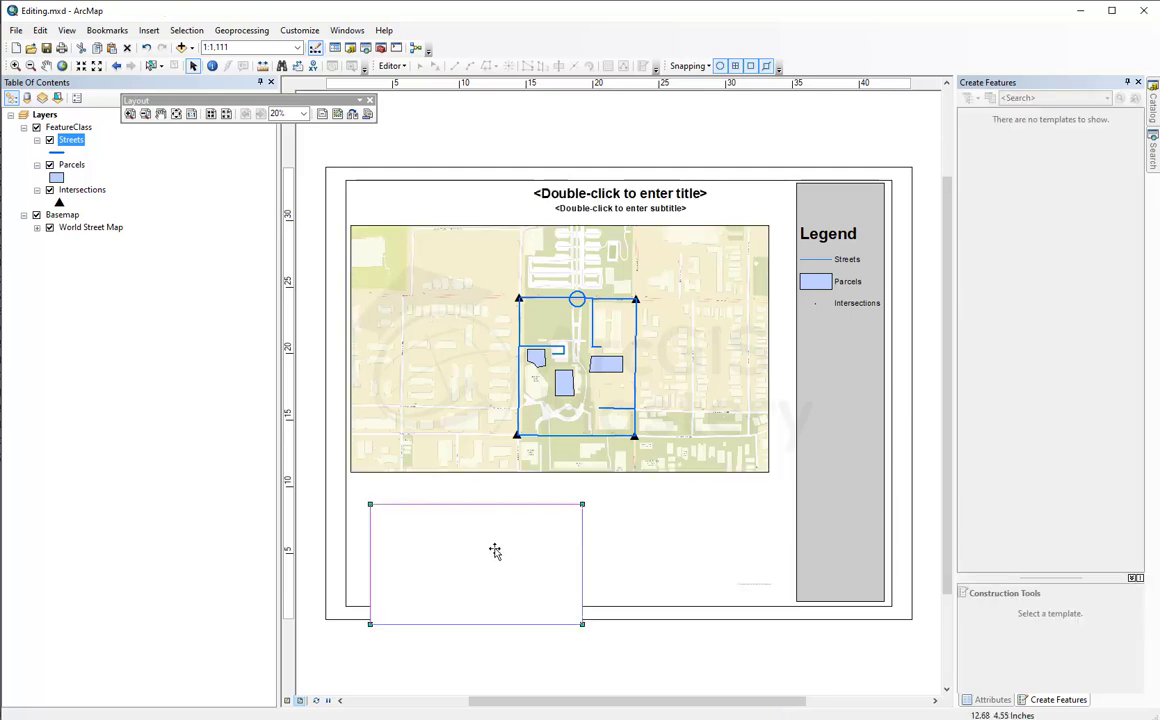
left_click(667, 470)
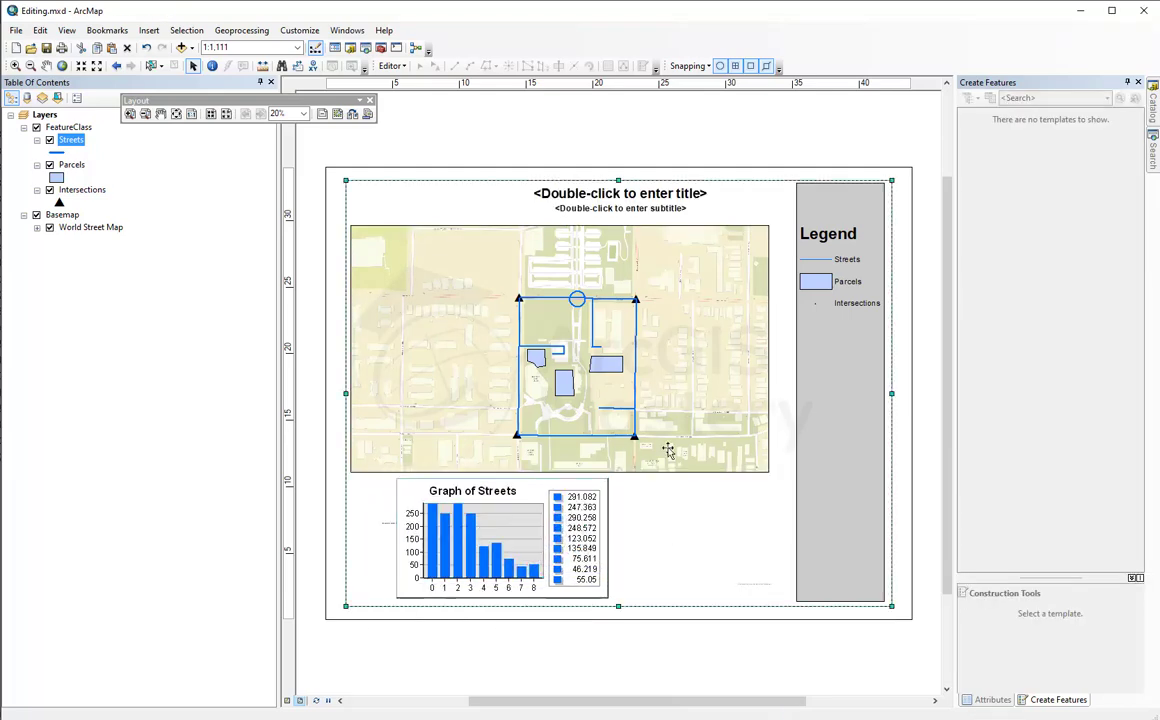
Replace the layout's title placeholder with "ArcGISMastery ArcMap Course".
double_click(680, 195)
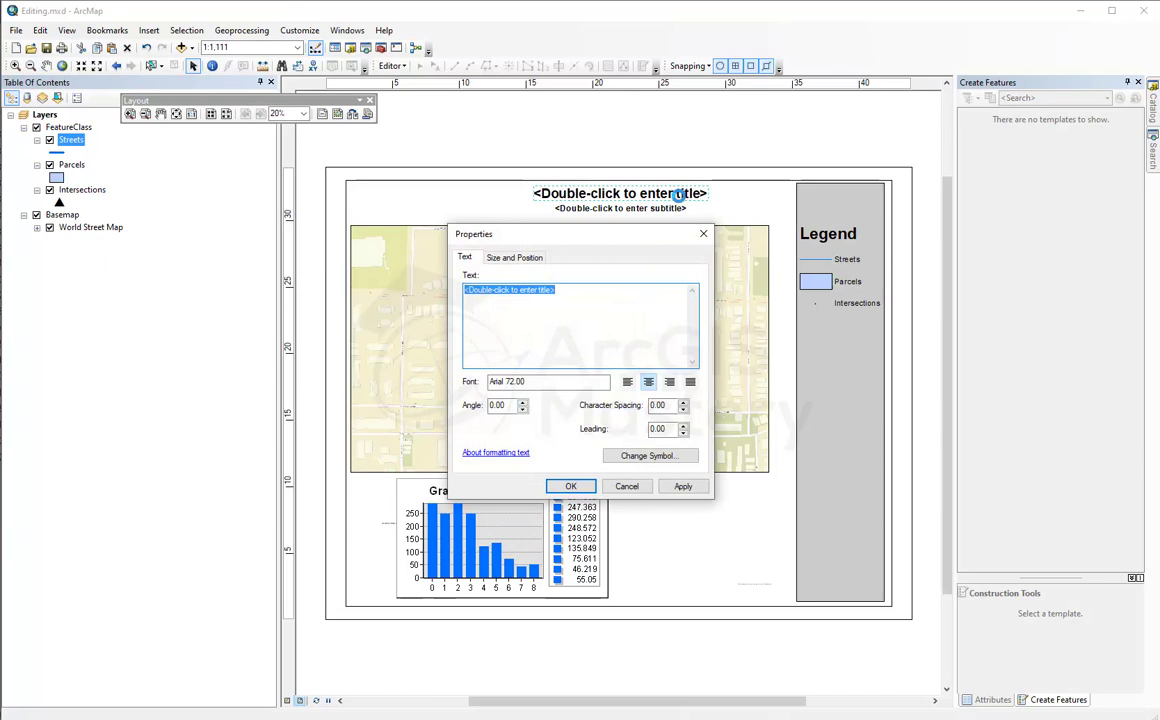
type("ArcGISMaster")
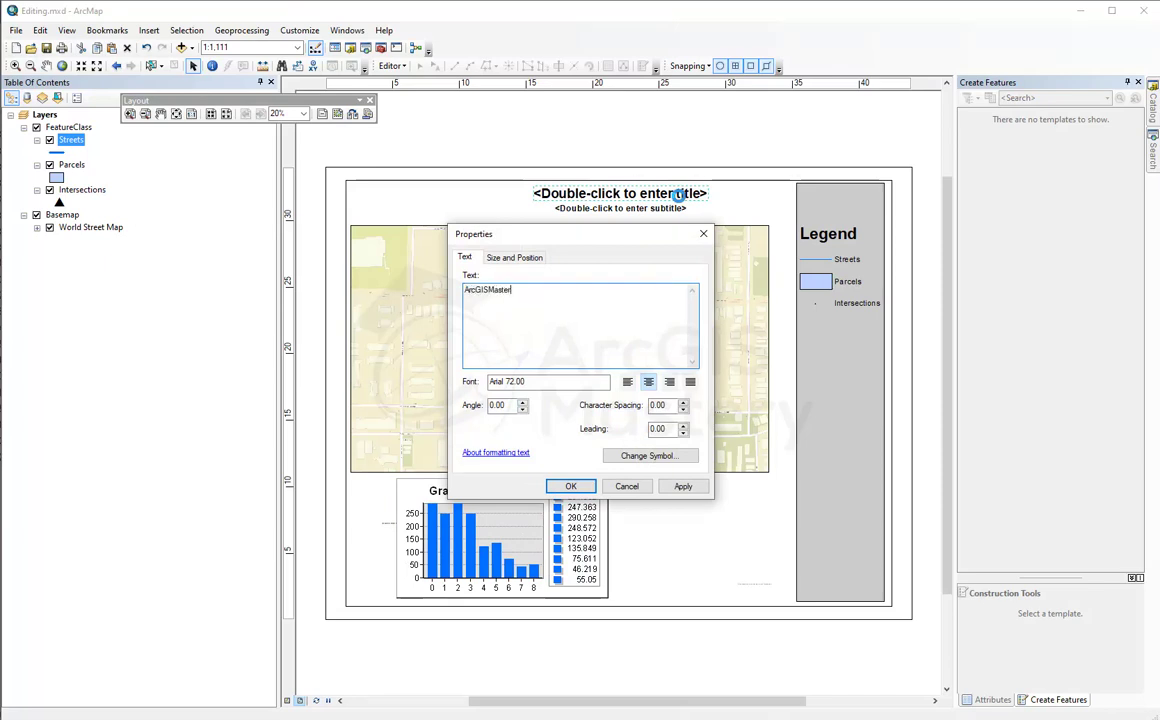
type("y ArcMap Course")
left_click(569, 486)
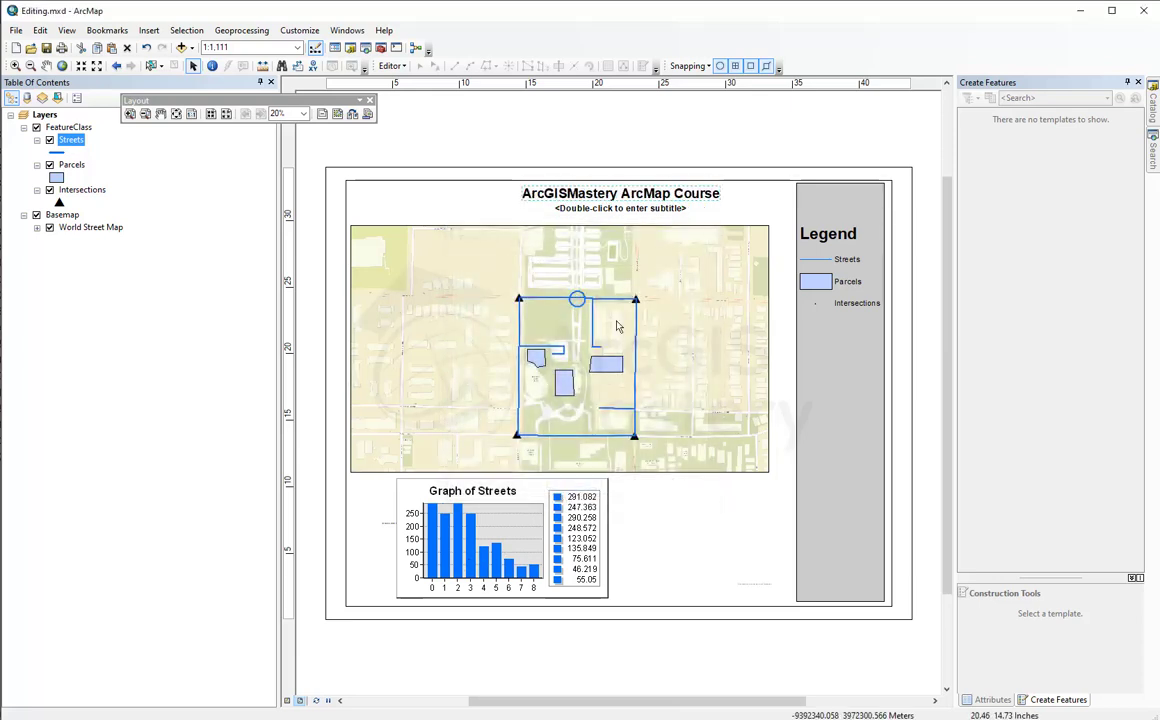
Replace the layout's subtitle placeholder with "Congratulations you finished your first course".
double_click(638, 212)
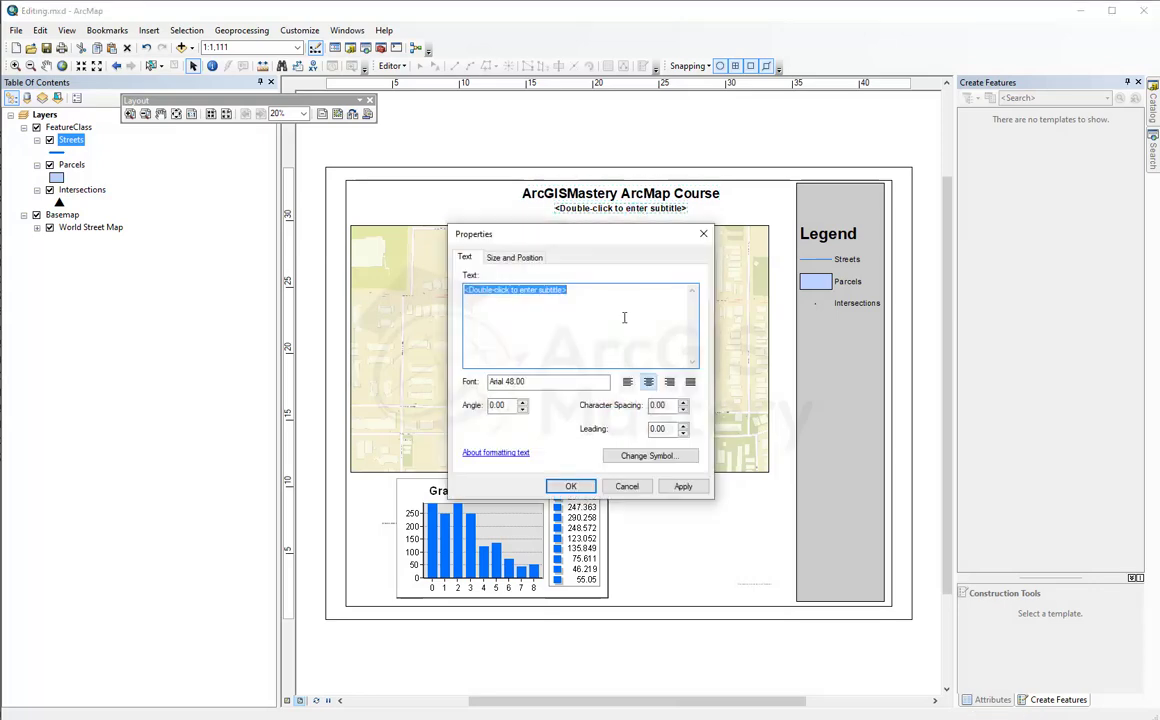
type("Co")
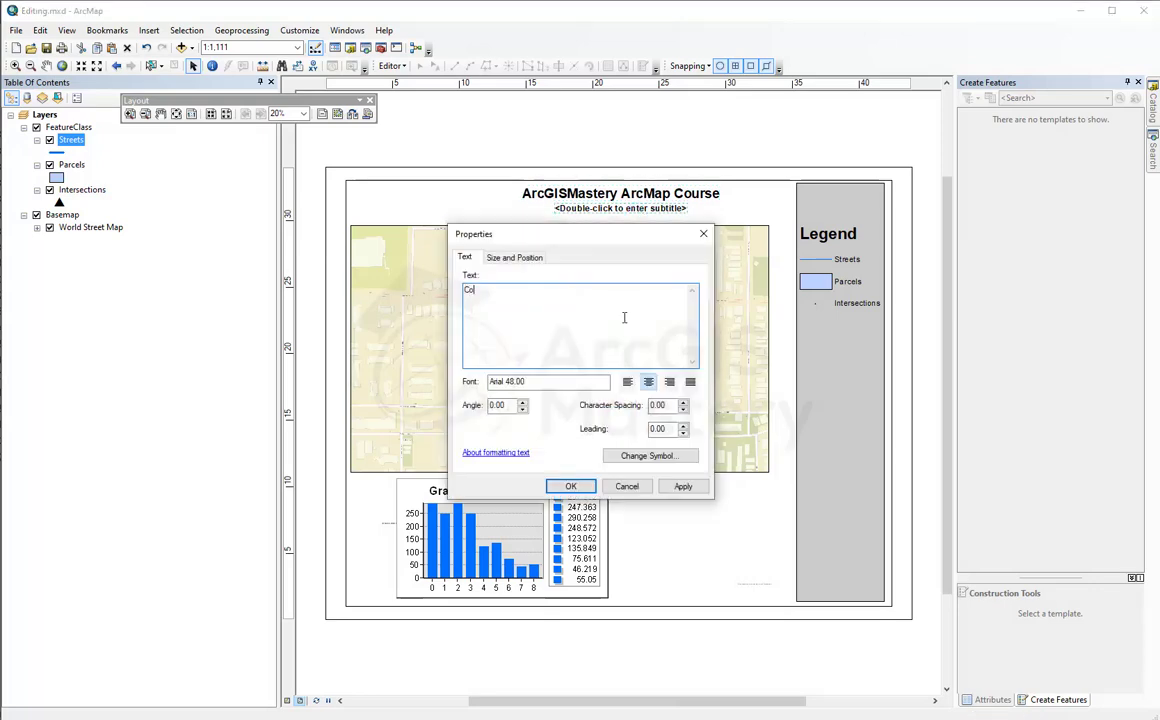
type("ngratulations you finished your first course")
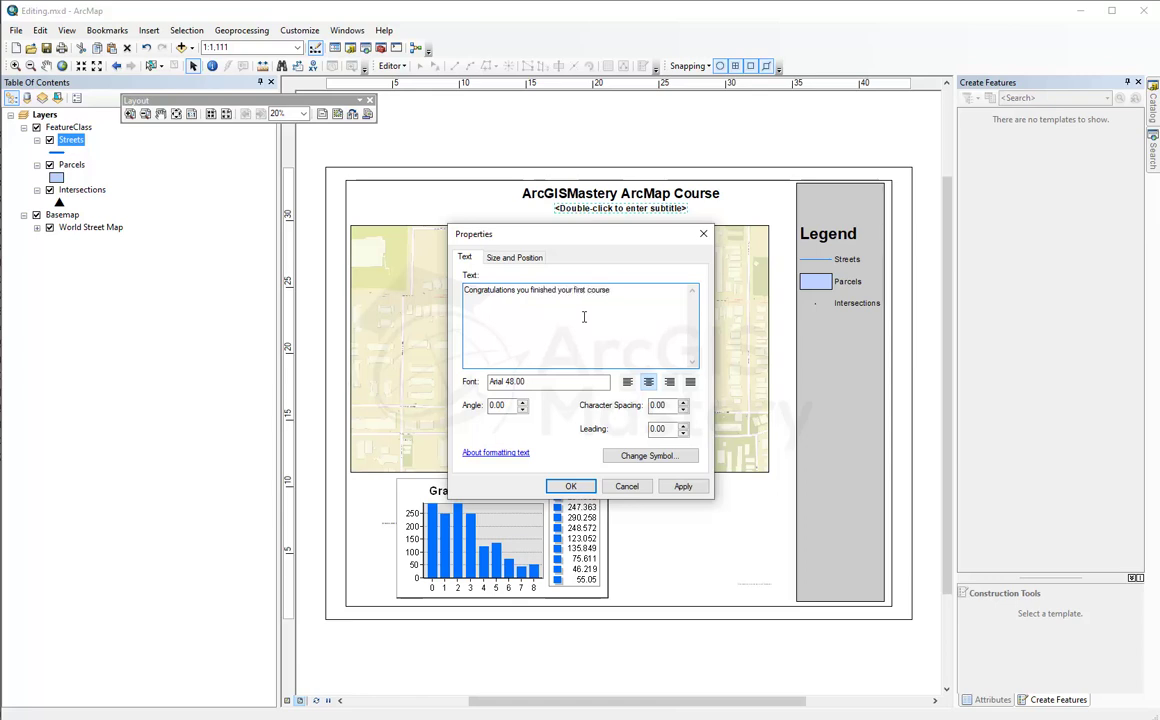
left_click(566, 486)
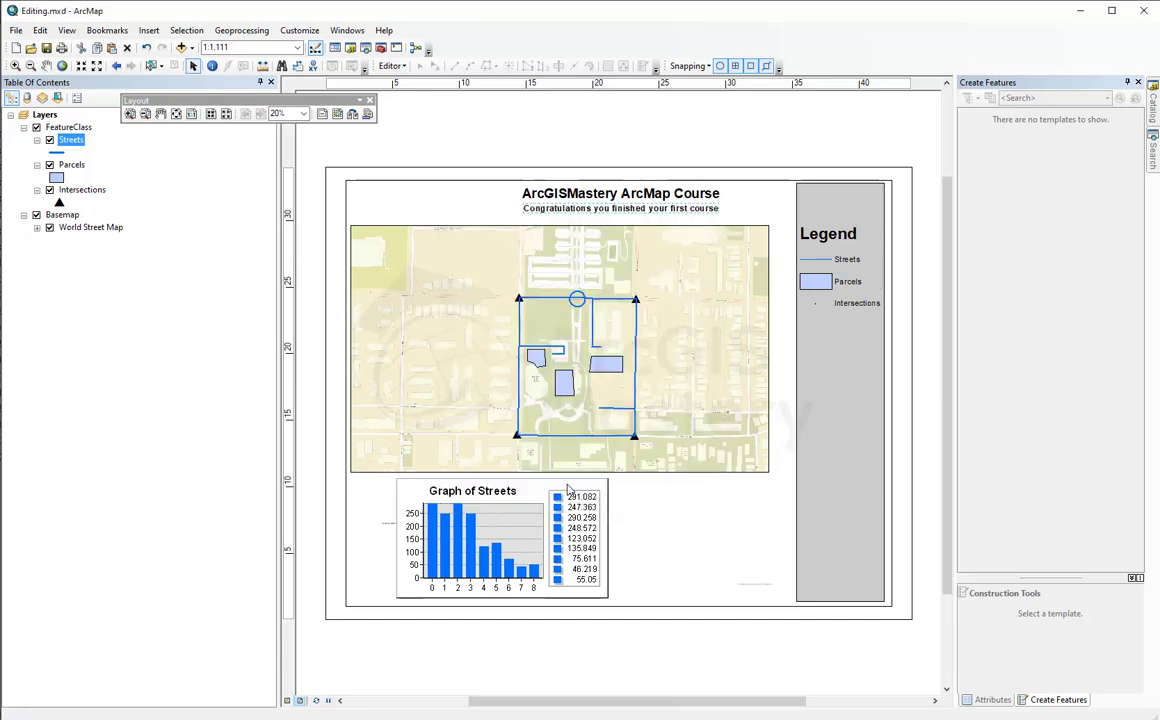
left_click(740, 541)
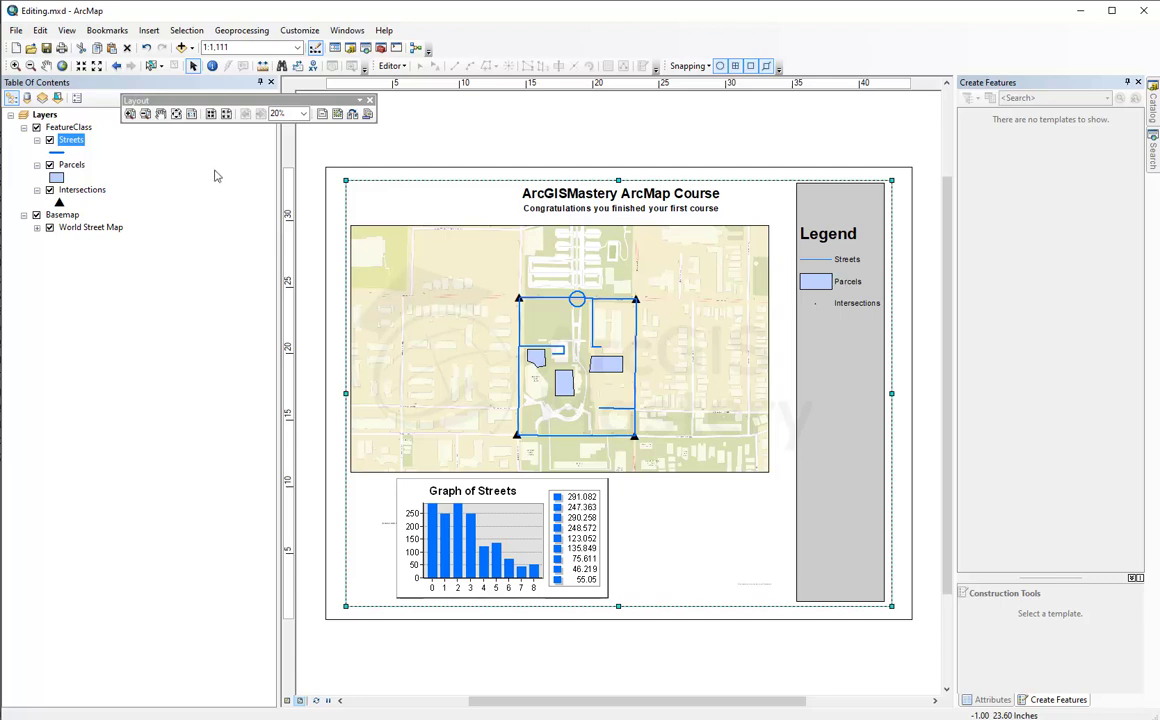
View the existing Editing.pdf from the Export Map dialog to examine its layout, and leave the dialog without exporting.
left_click(16, 30)
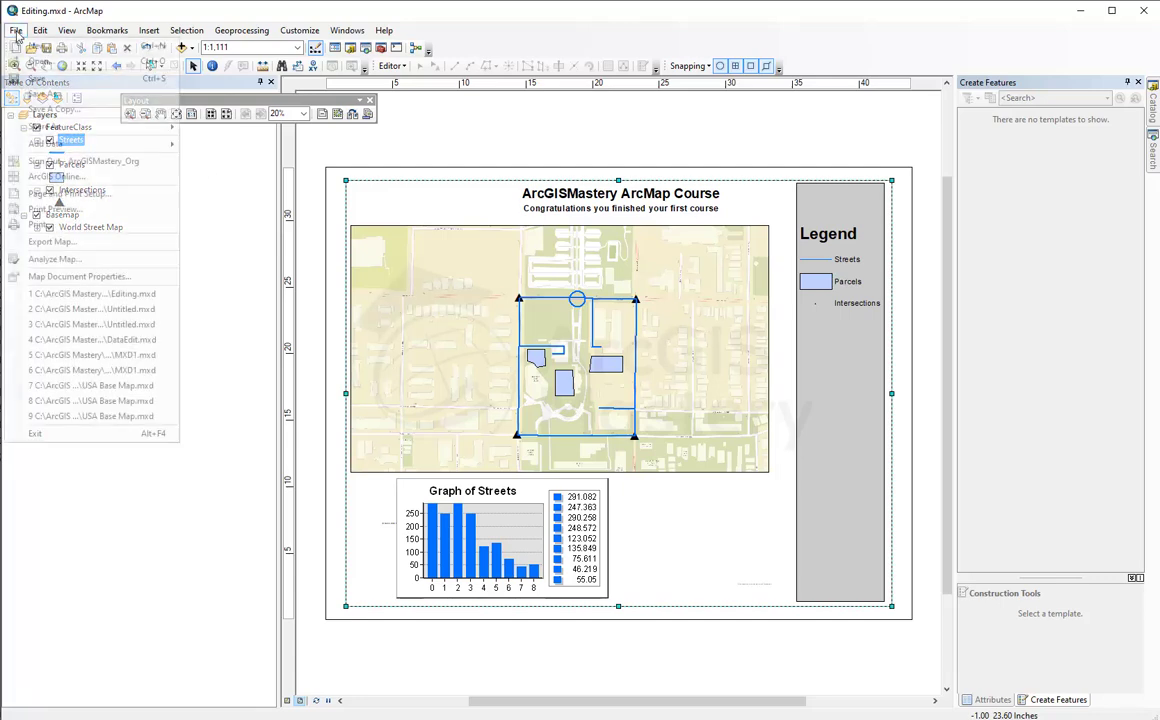
left_click(83, 248)
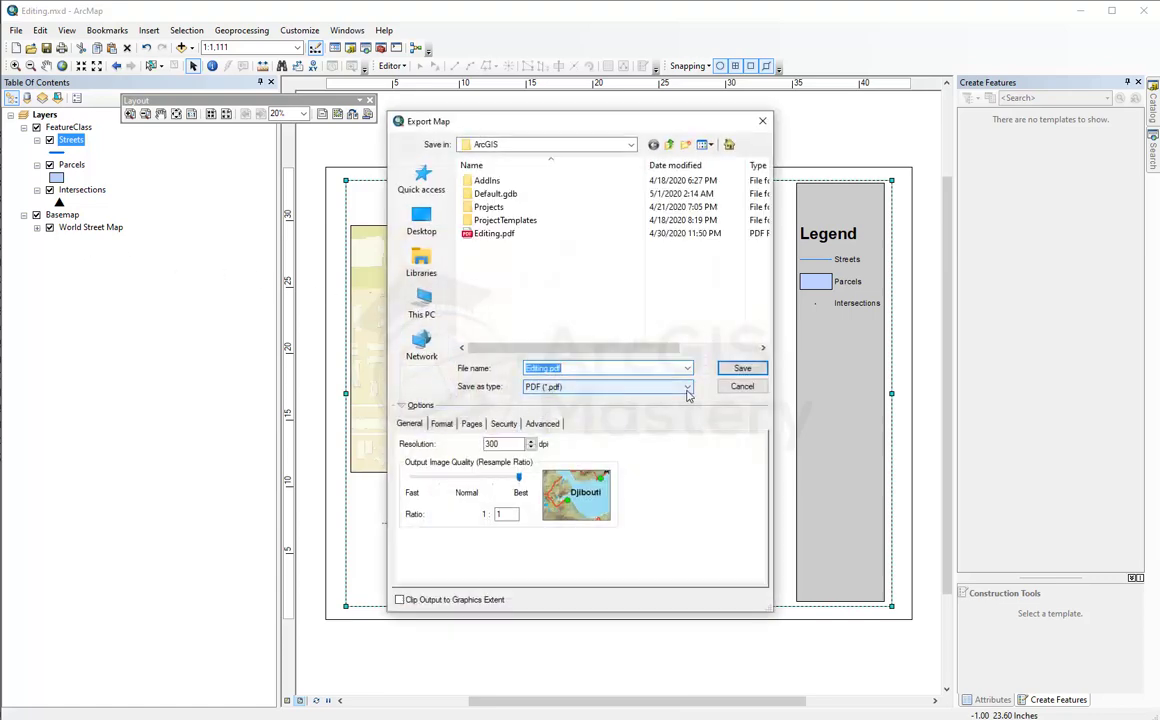
right_click(495, 241)
left_click(531, 276)
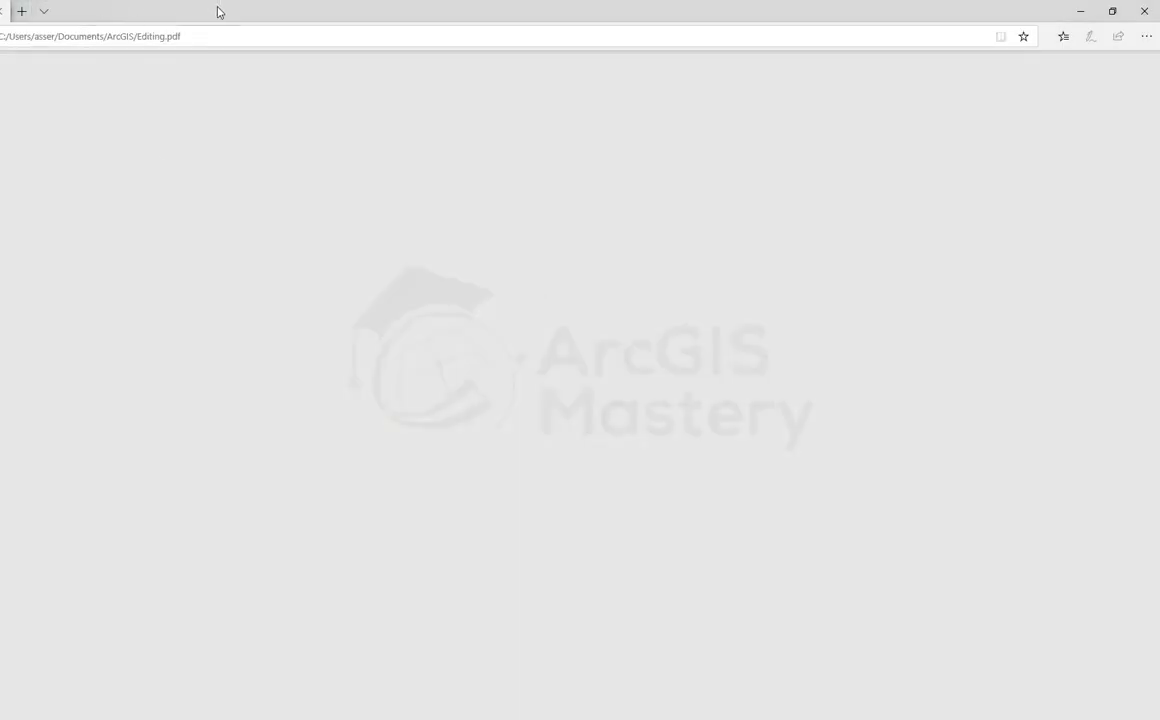
double_click(217, 10)
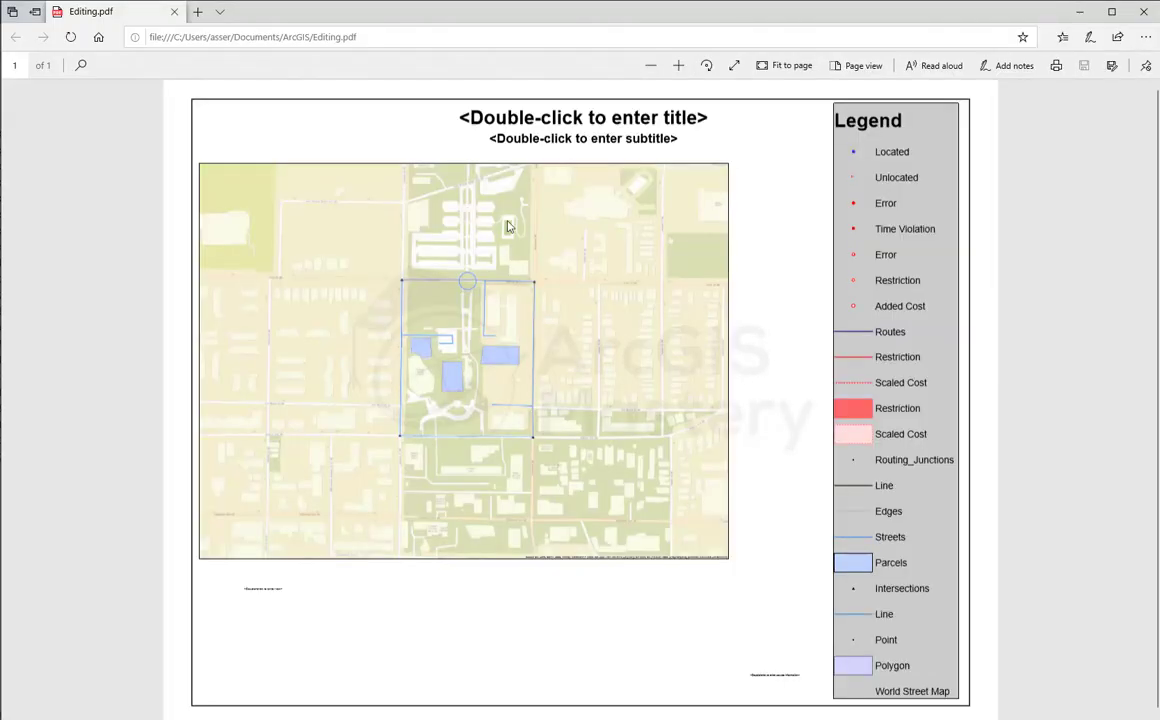
left_click(1141, 14)
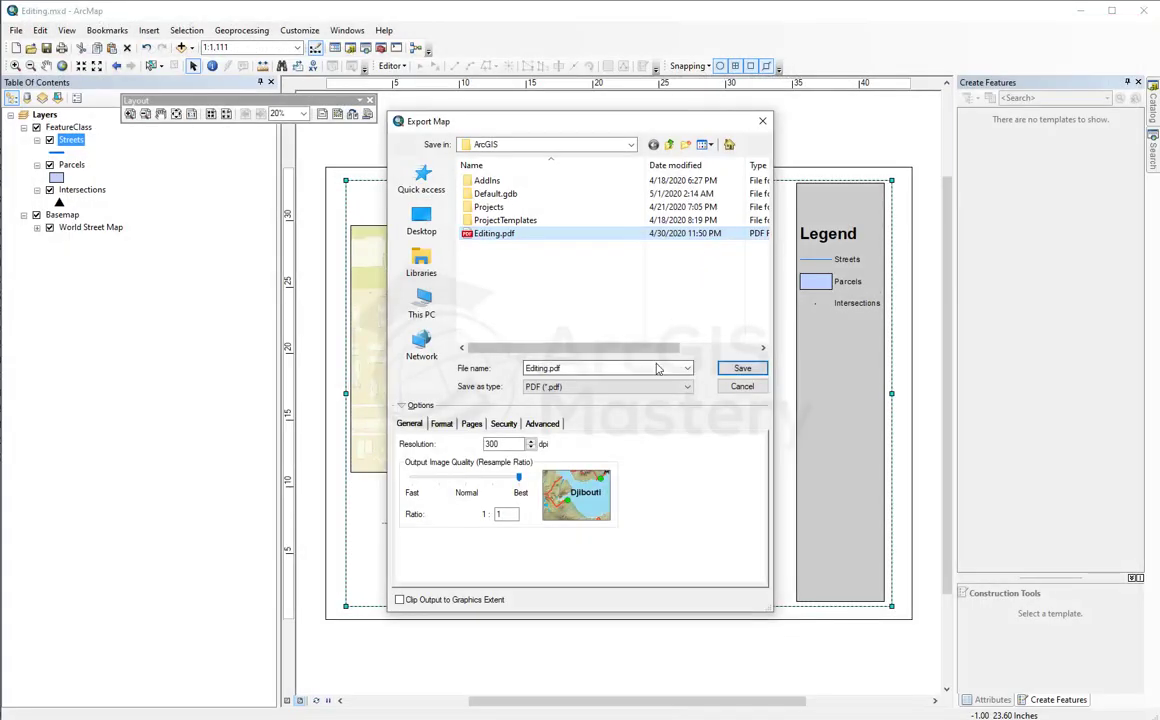
left_click(752, 388)
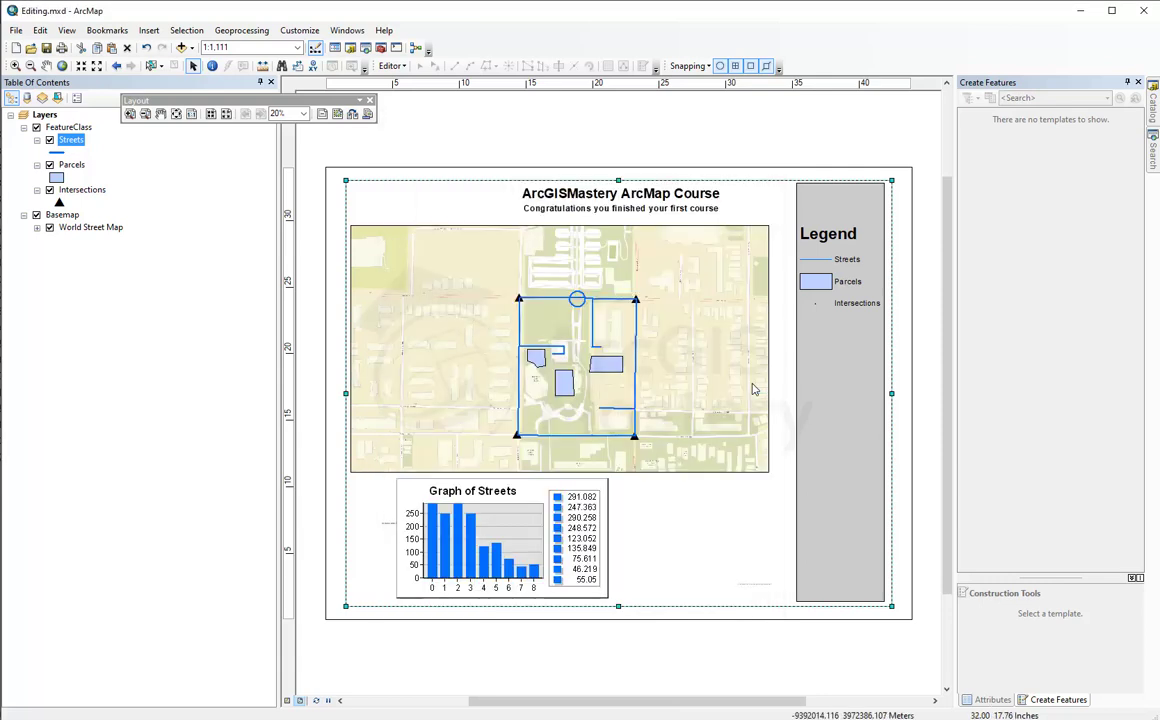